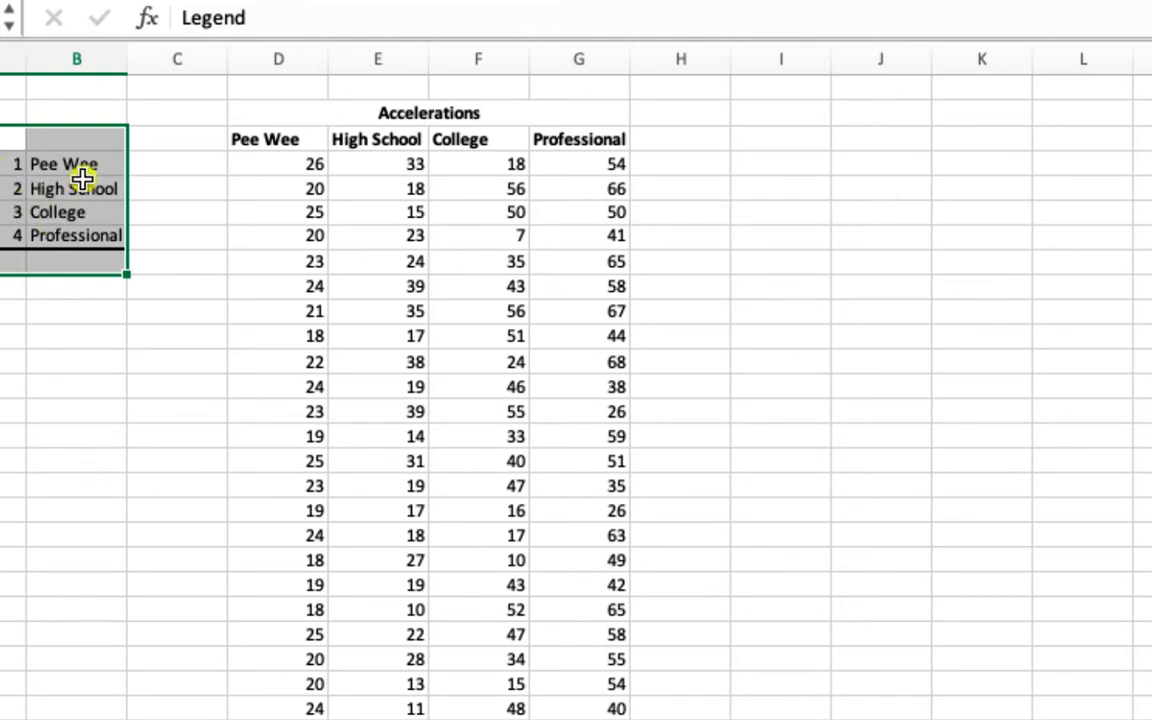
Add the unit to the merged data heading so that it reads "Accelerations (g)".
left_click(121, 364)
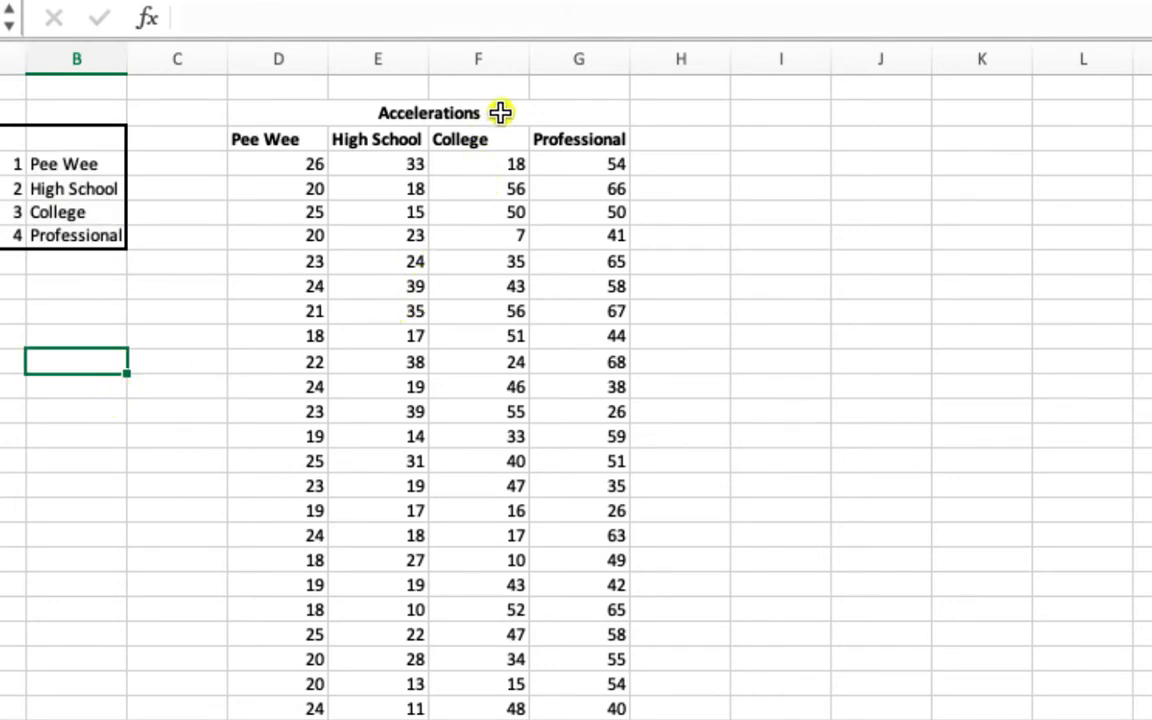
left_click(499, 111)
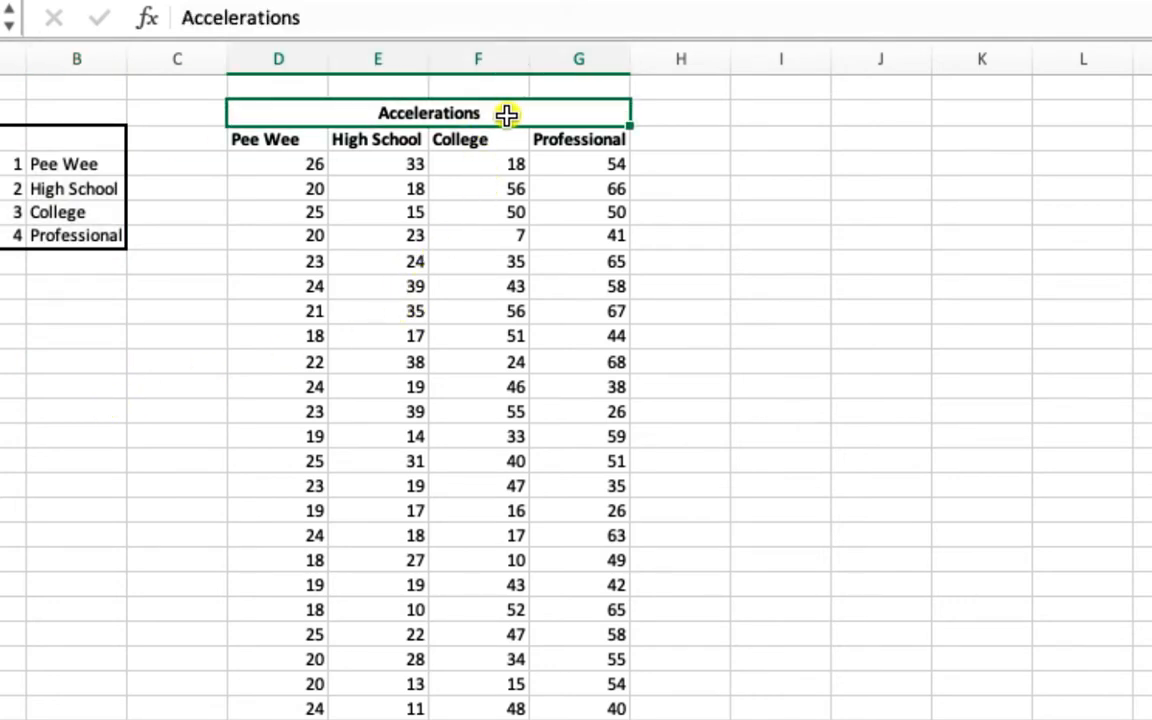
double_click(507, 112)
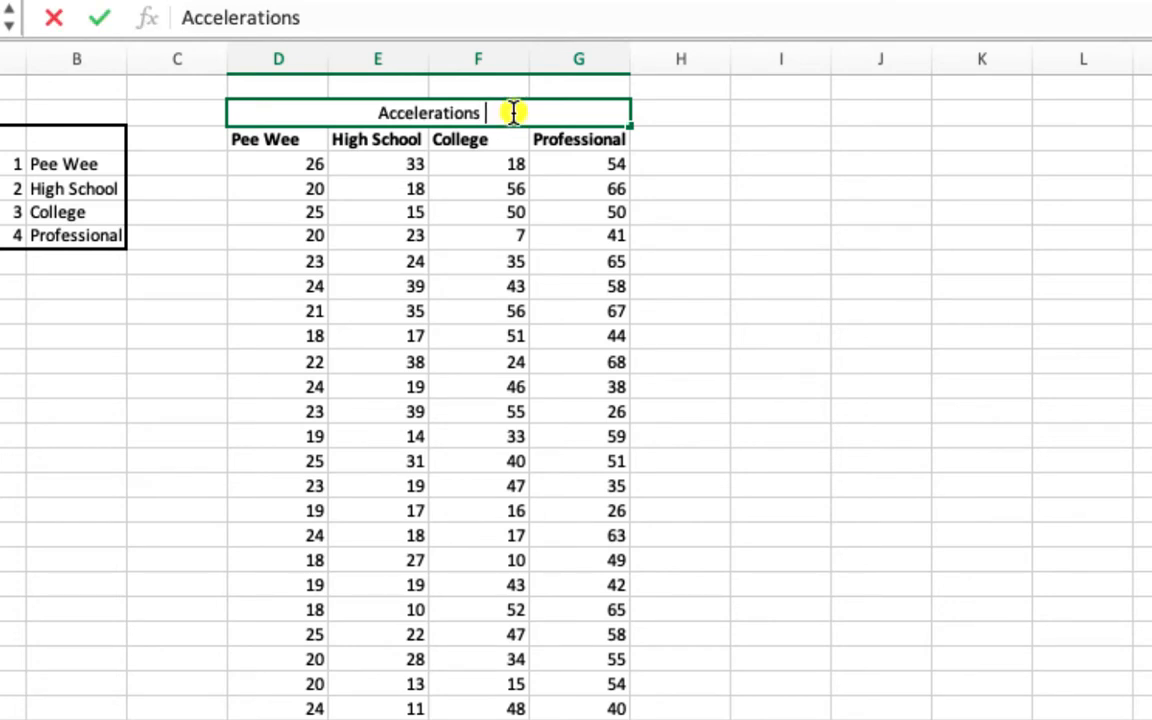
type("(g)")
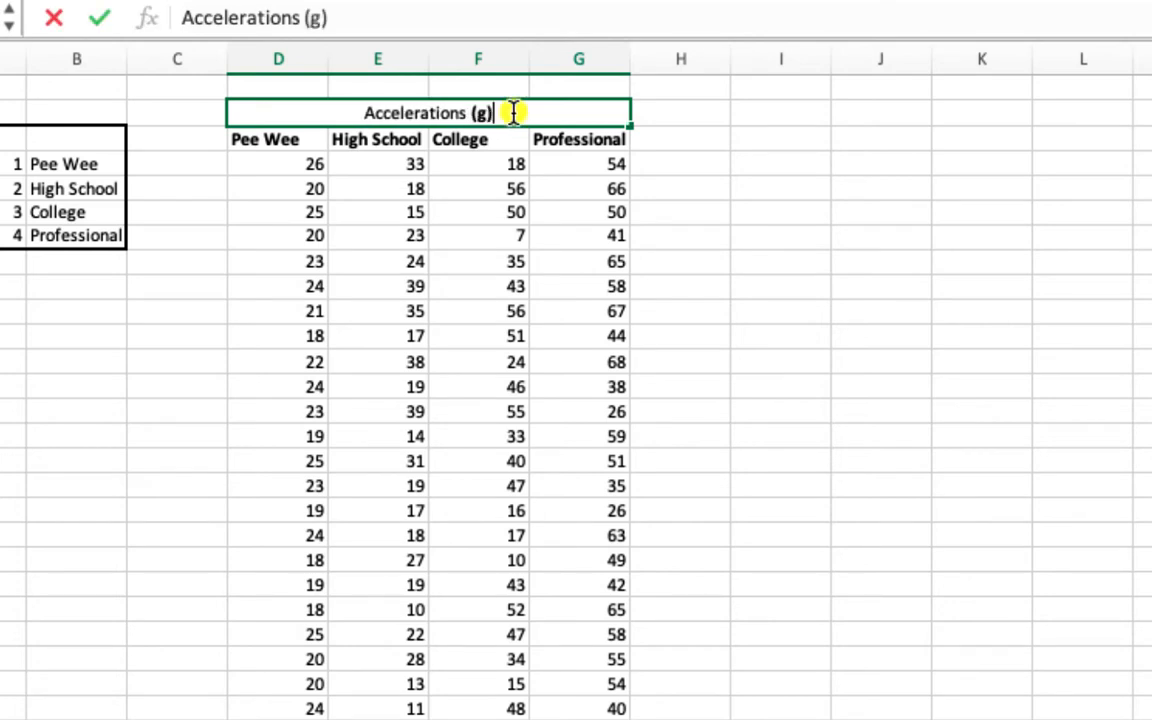
key("Return")
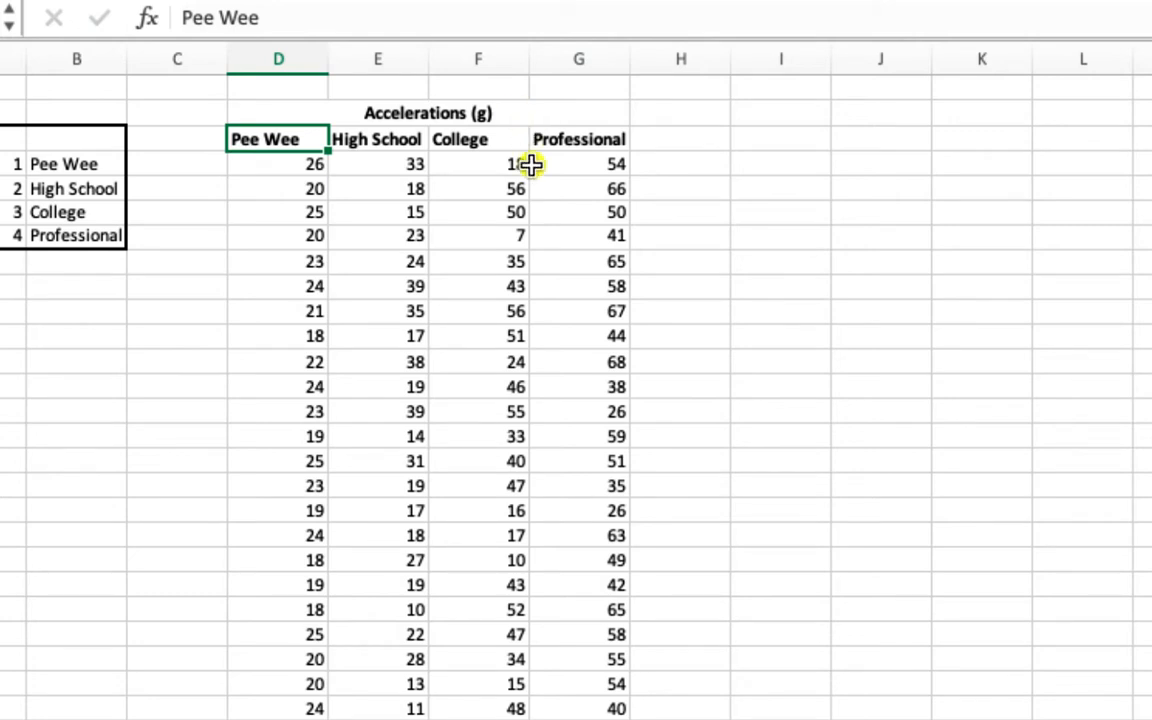
left_click(288, 165)
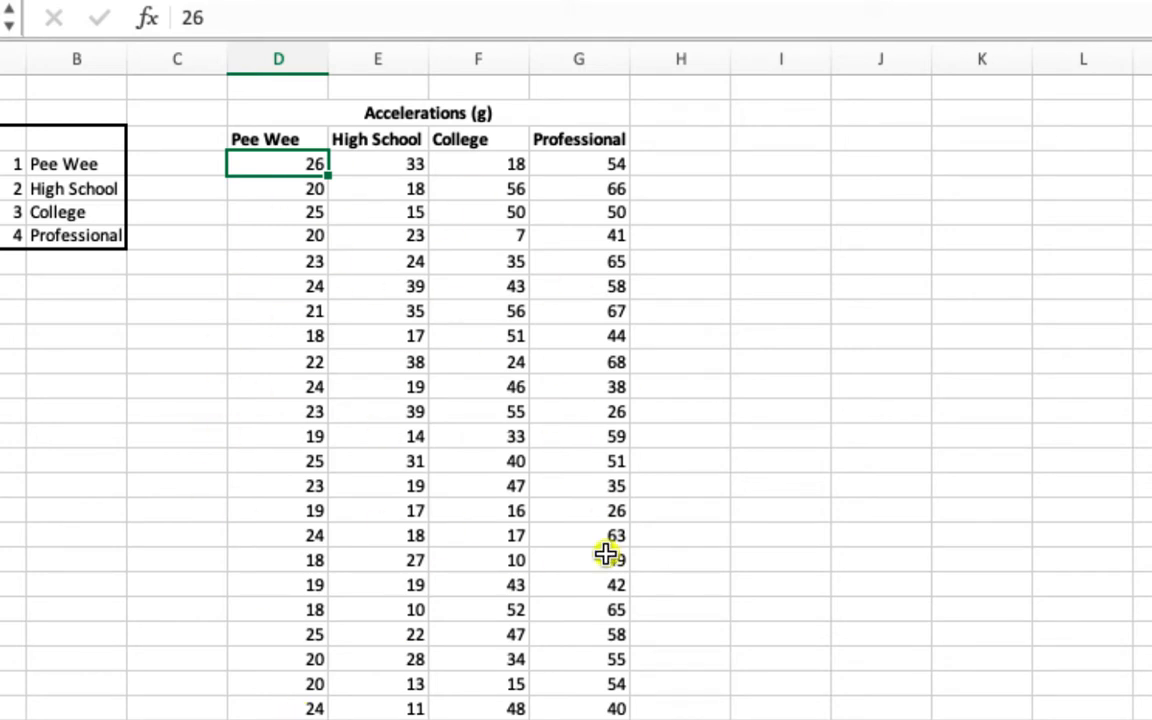
left_click_drag(15, 163, 100, 236)
left_click(133, 533)
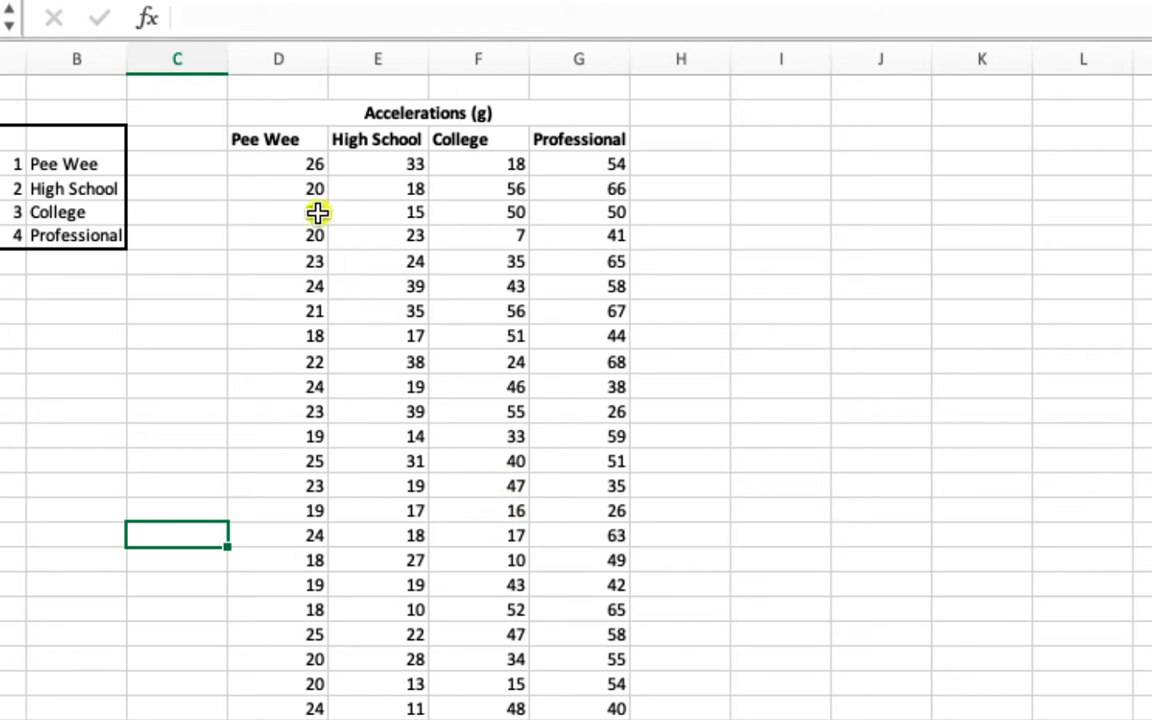
left_click_drag(287, 143, 609, 260)
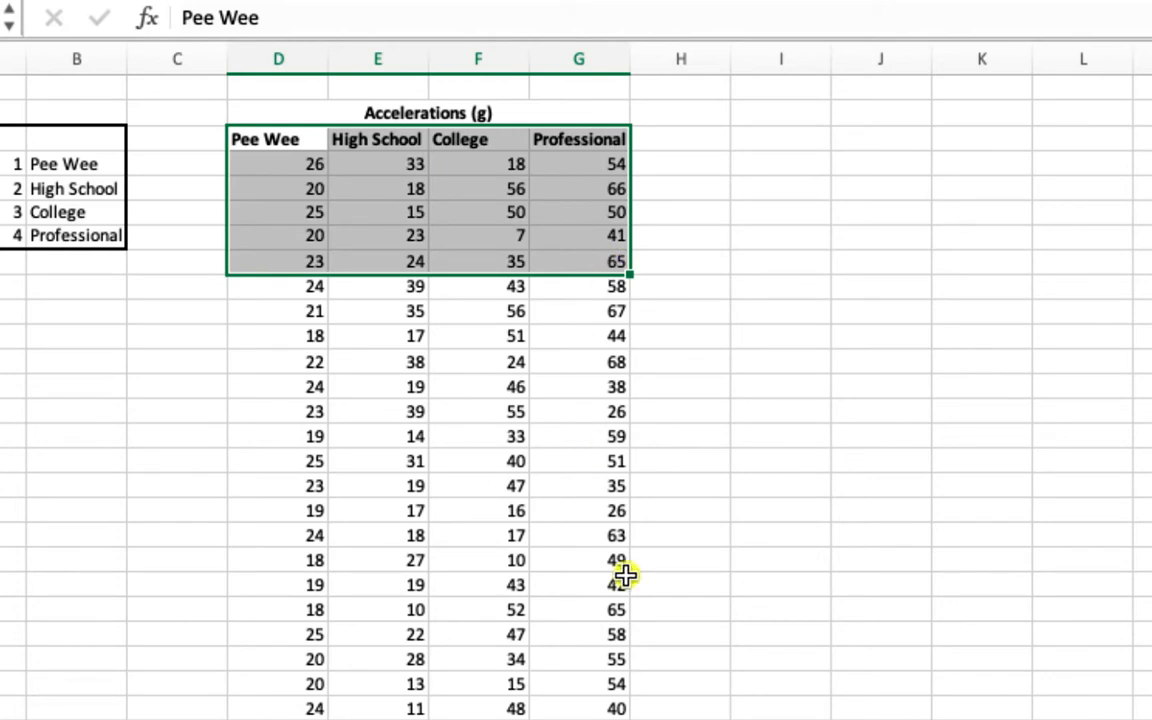
left_click(200, 164)
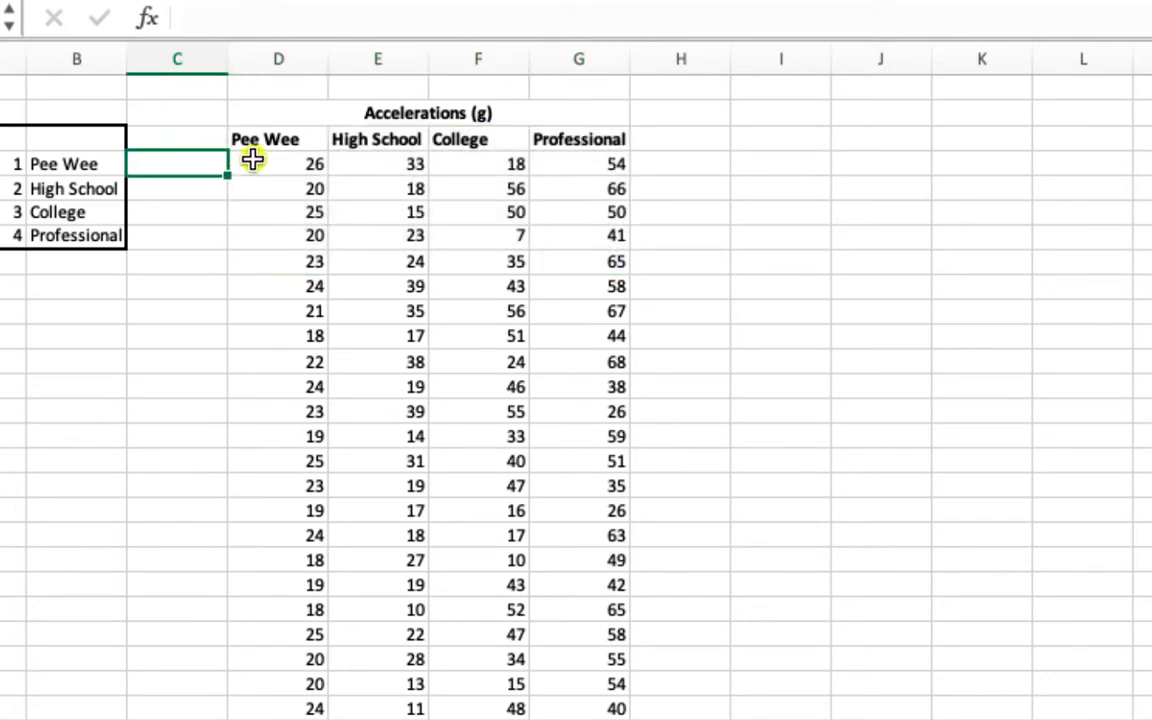
left_click_drag(252, 160, 586, 159)
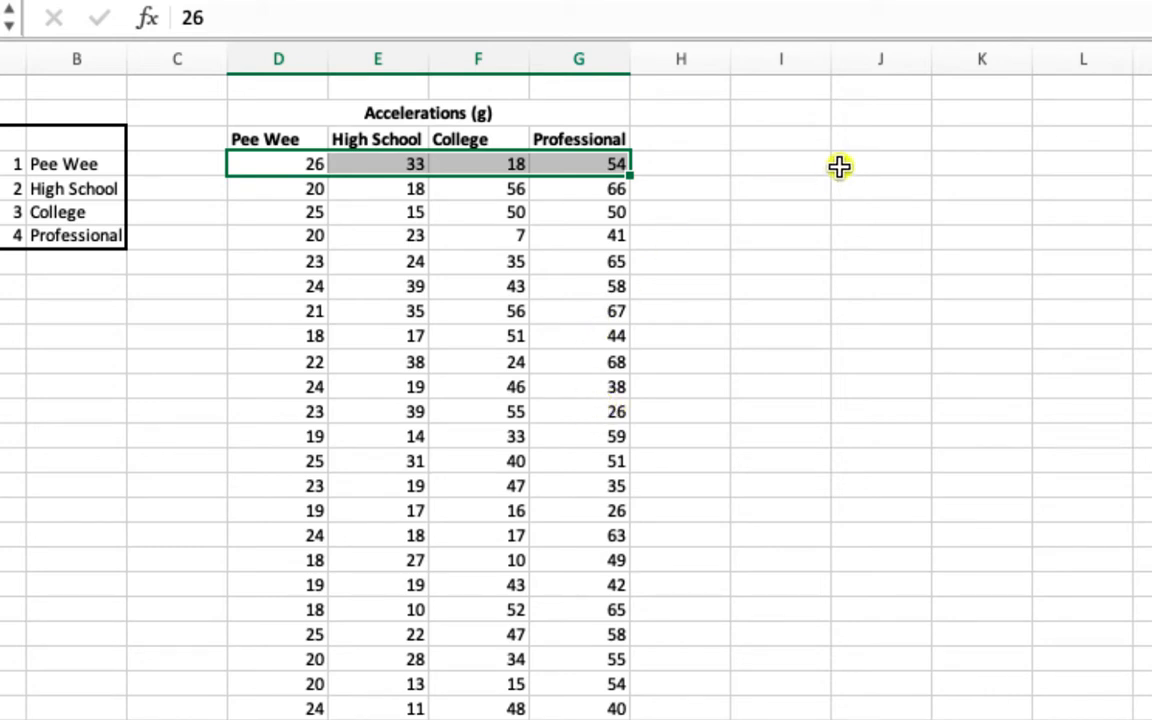
Enter the headings "Age" in column I and "Acceleration Forces (g)" in column J, level with the existing group headings.
left_click(791, 139)
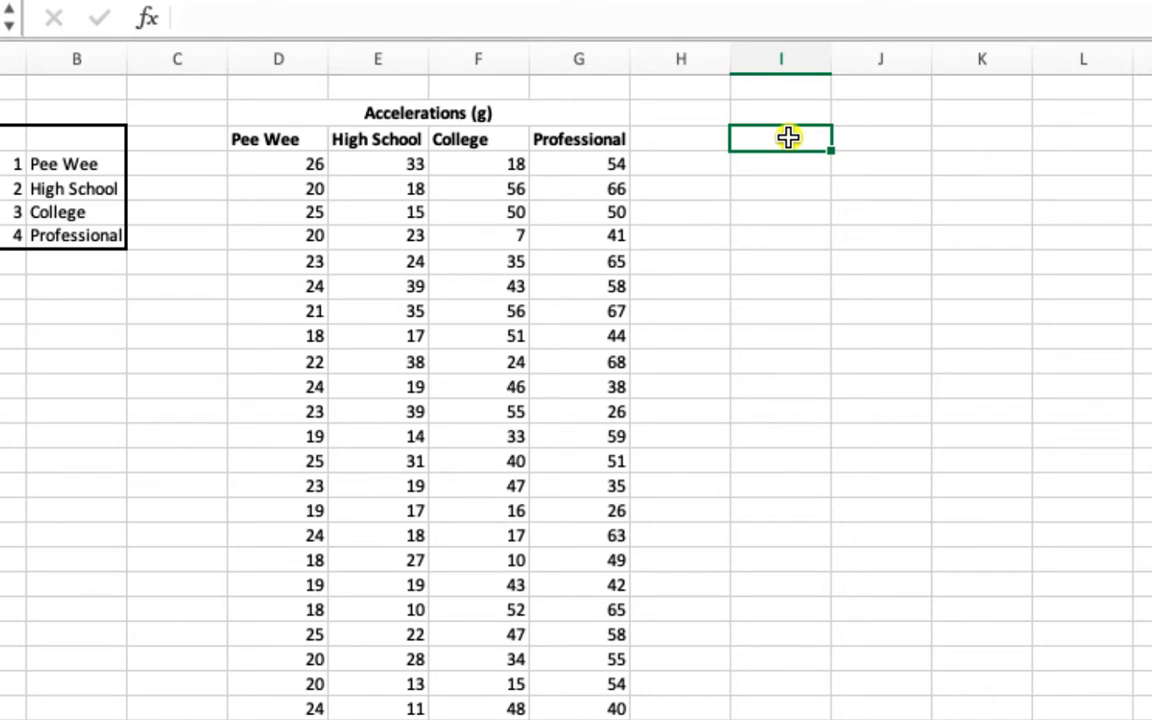
type("Age")
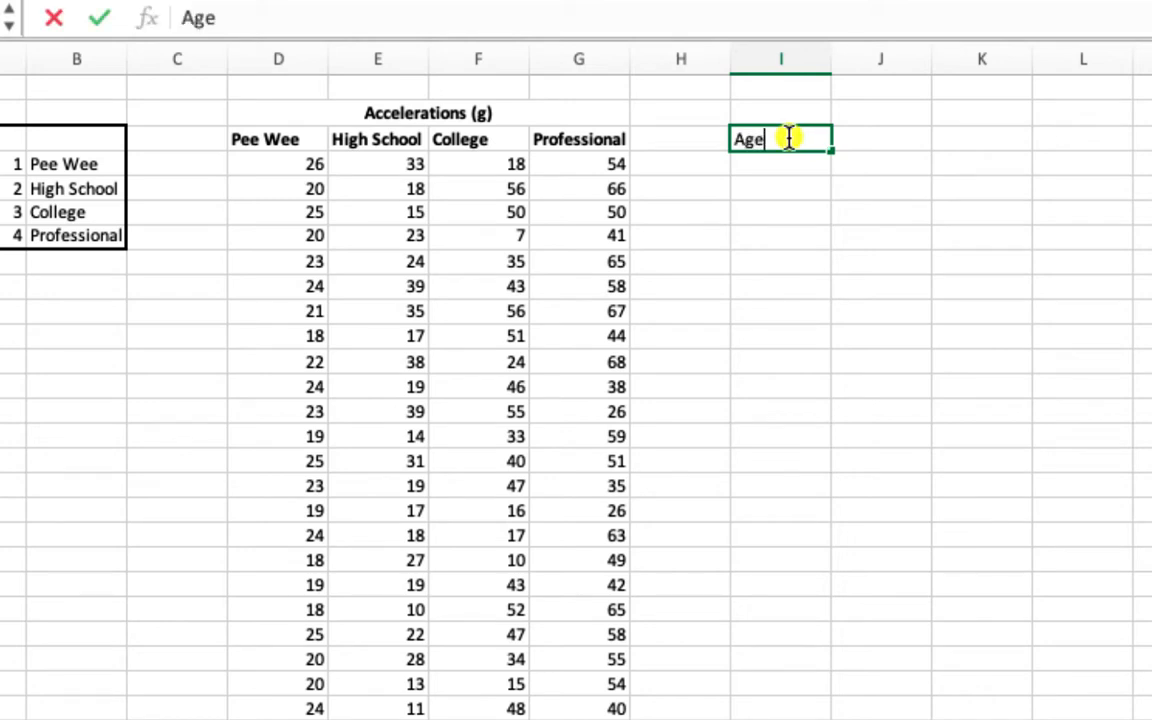
key("Tab")
type("Ac")
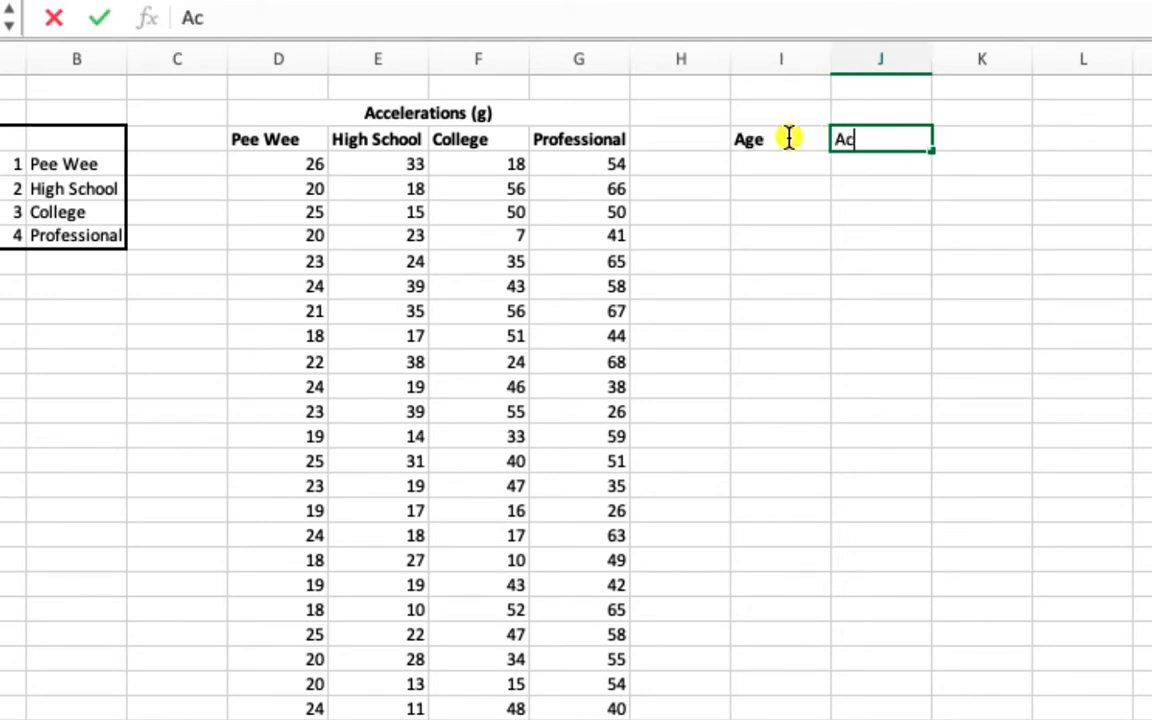
type("celeration")
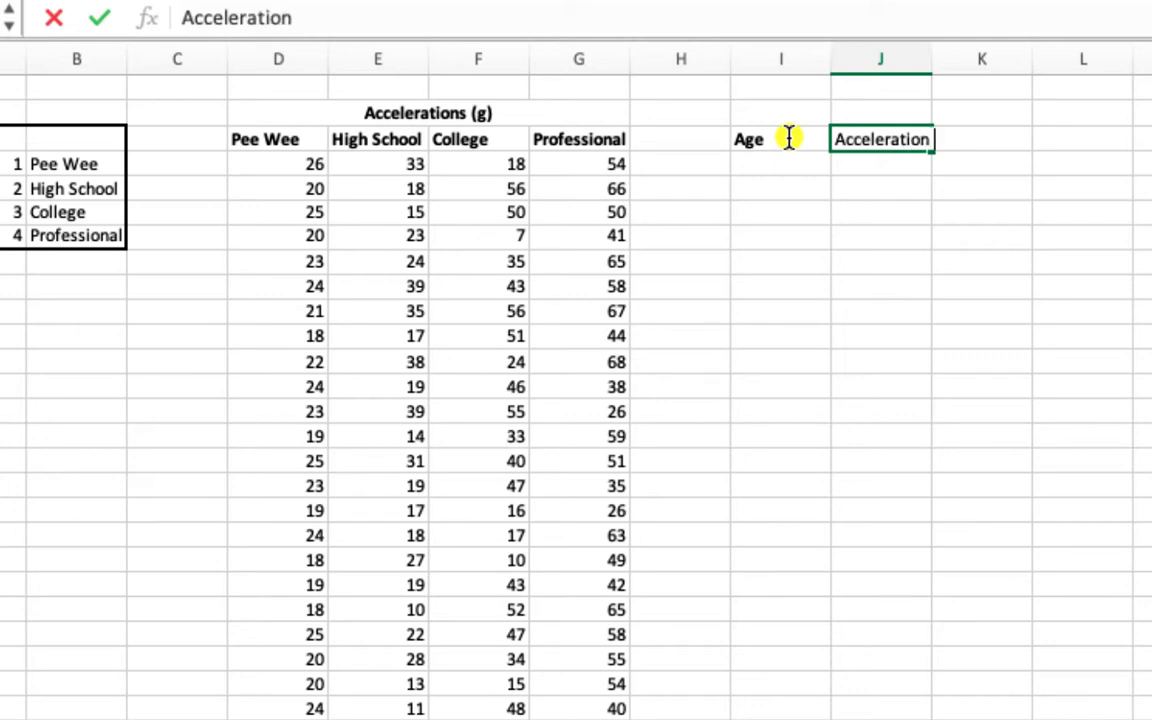
type(" Force")
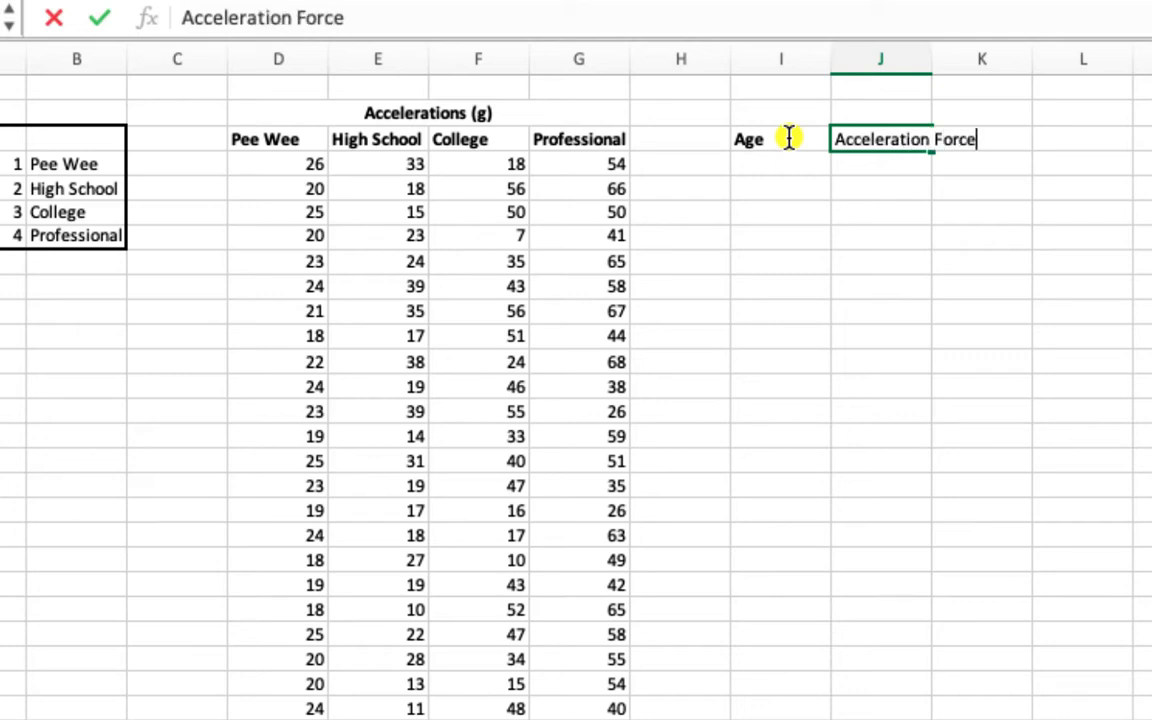
type("s (g")
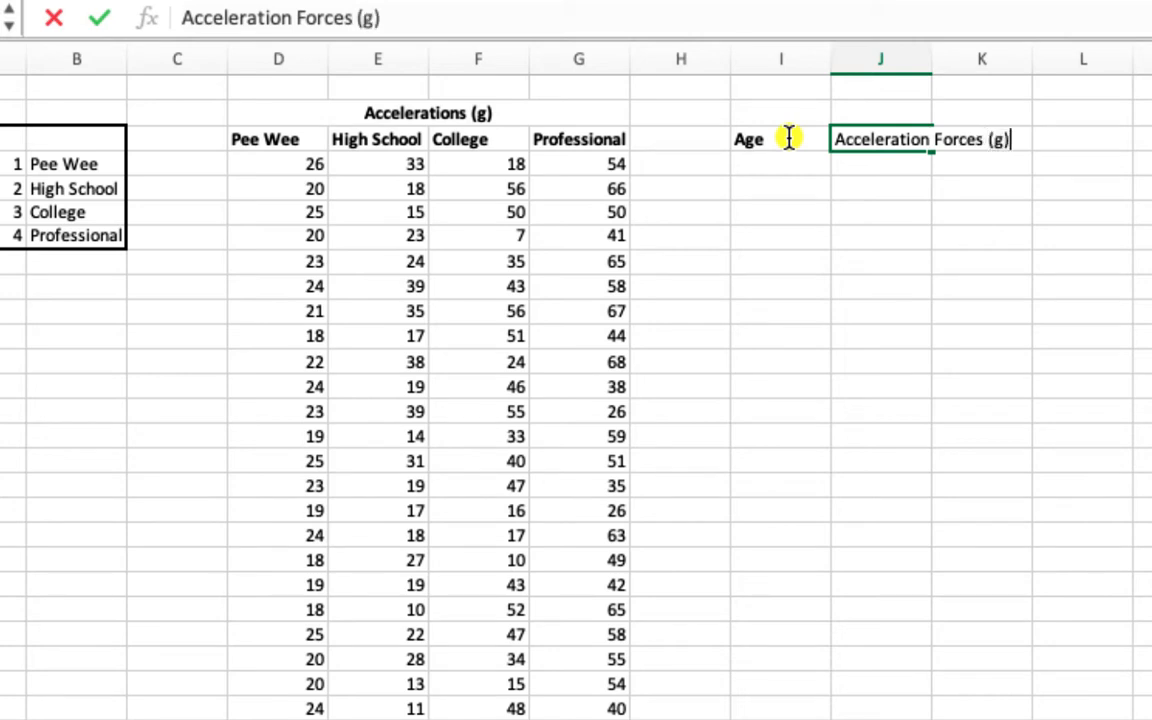
type(")")
key("Return")
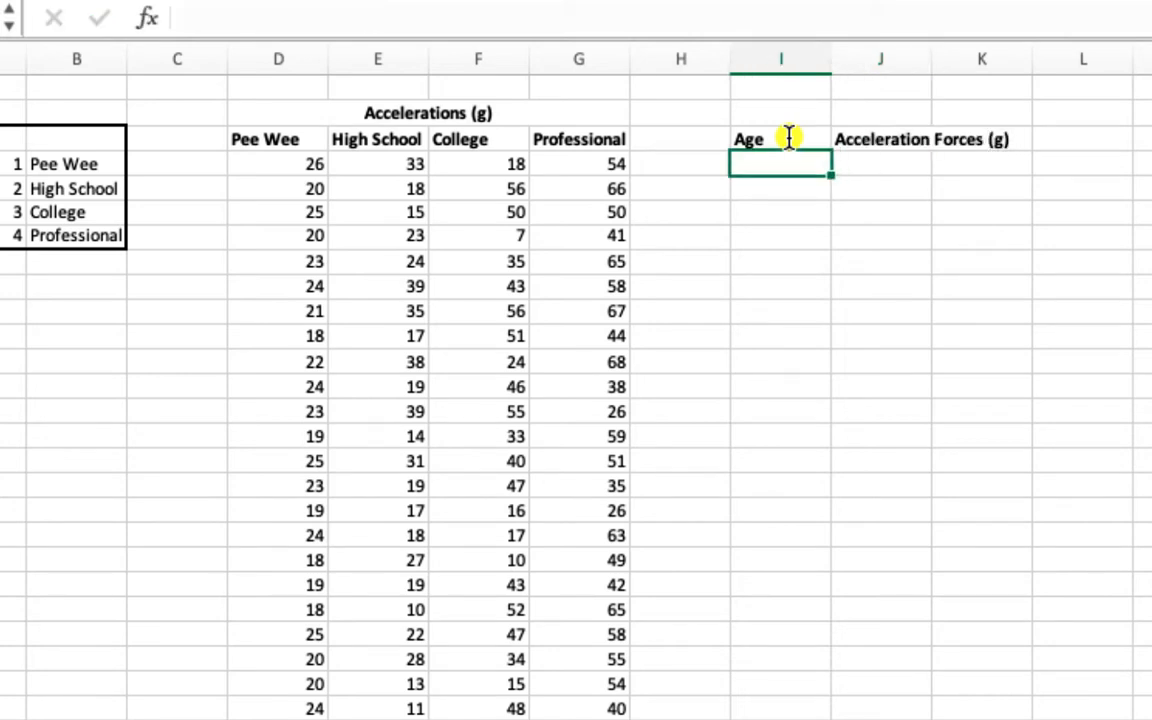
Copy all Pee Wee acceleration values into column J, starting directly below the "Acceleration Forces (g)" heading.
left_click(278, 166)
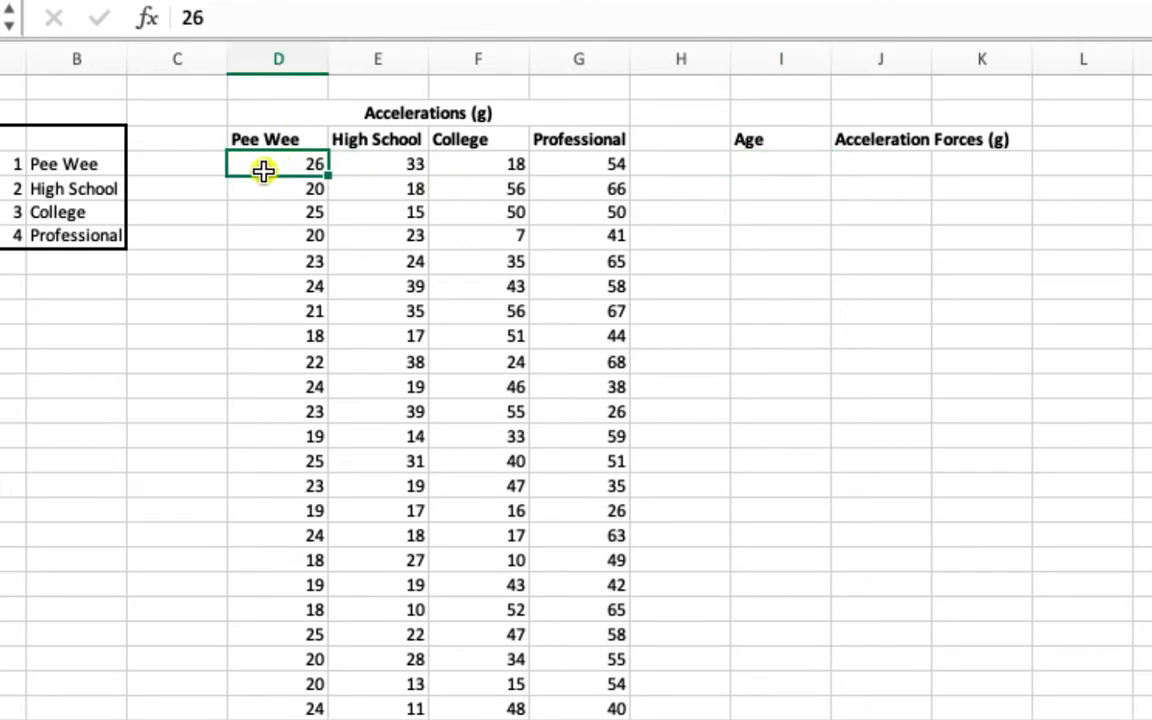
key("ctrl+shift+Down")
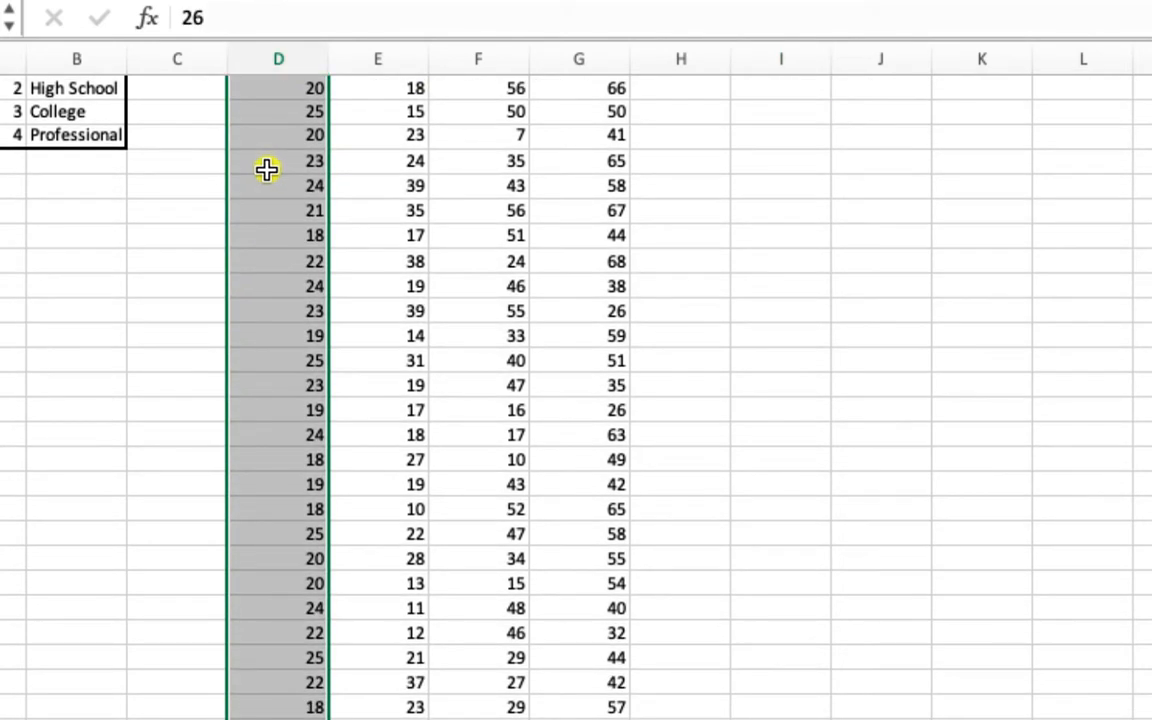
key("ctrl+c")
scroll(368, 190, "up", 2)
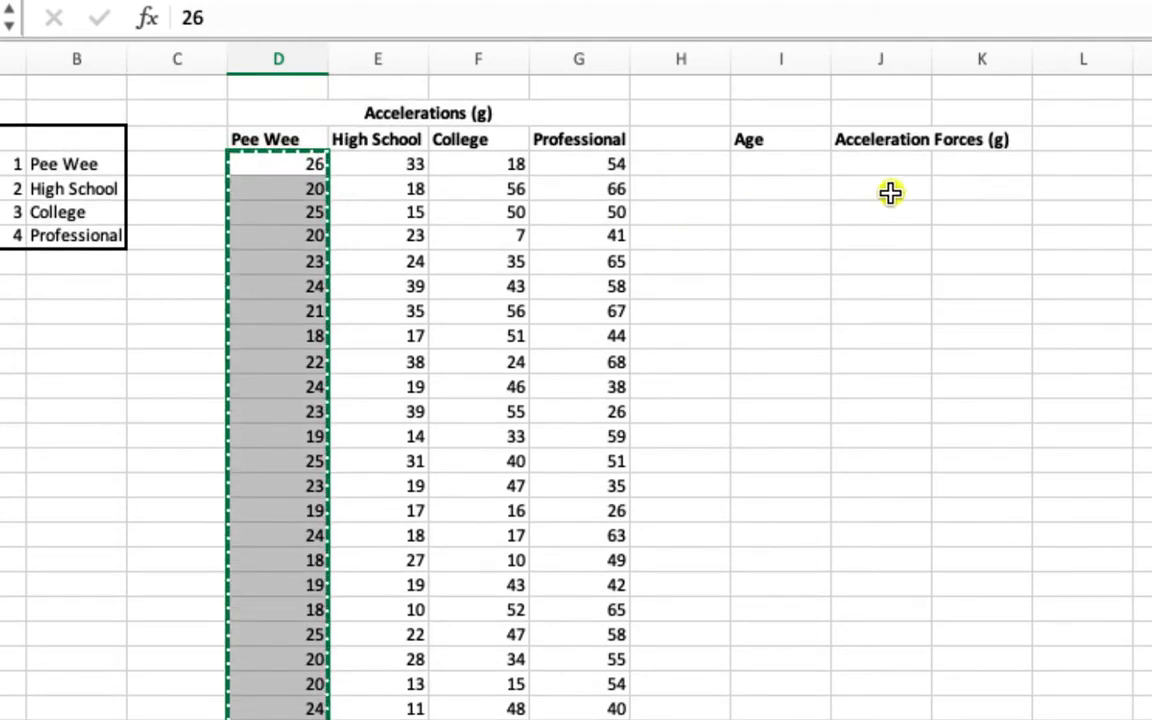
left_click(890, 160)
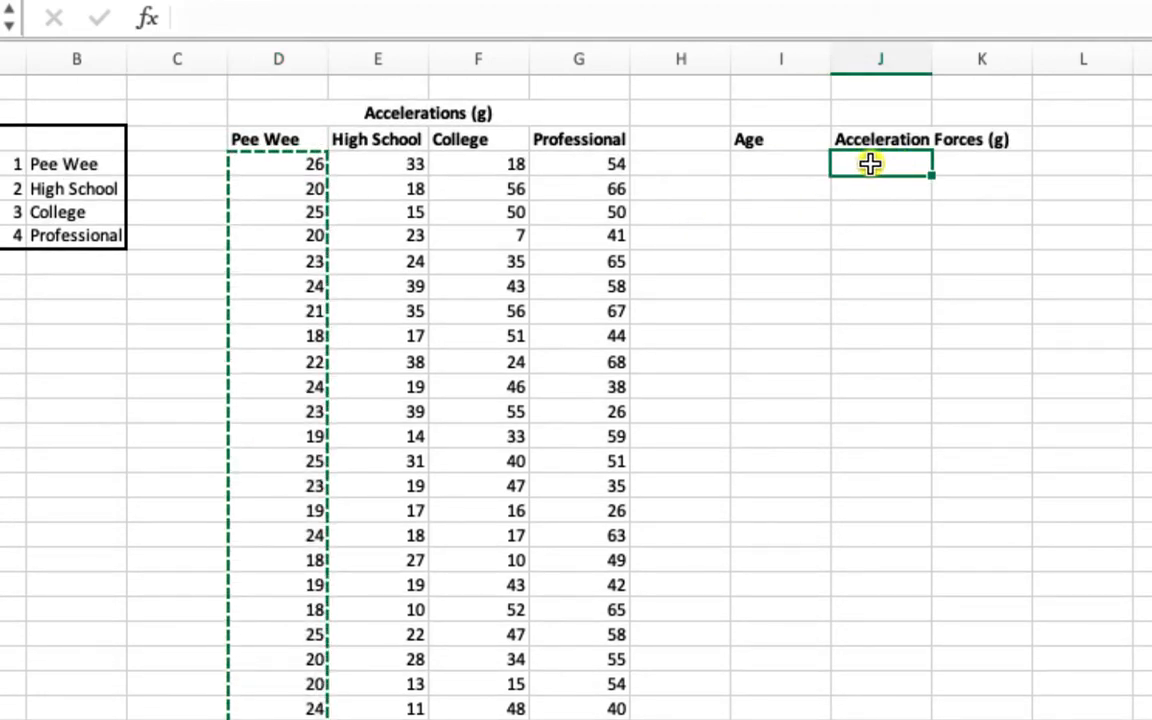
key("ctrl+v")
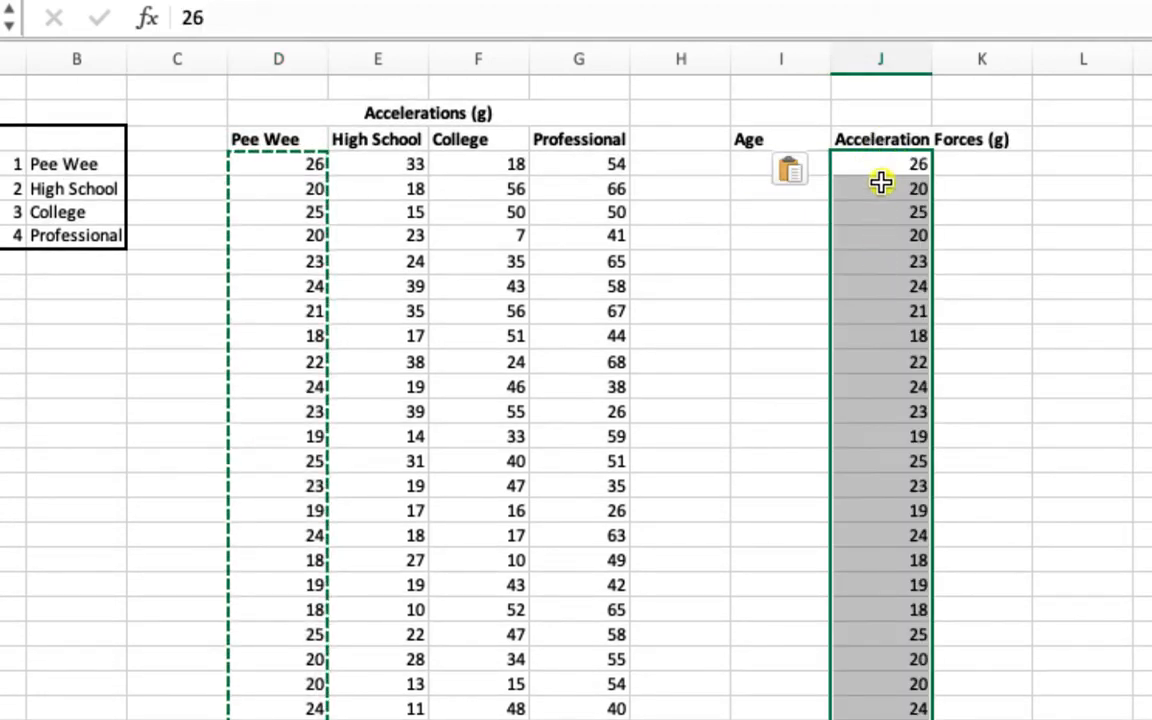
Fill the Age column with the code 1 alongside all the Pee Wee values.
left_click(740, 162)
type("1")
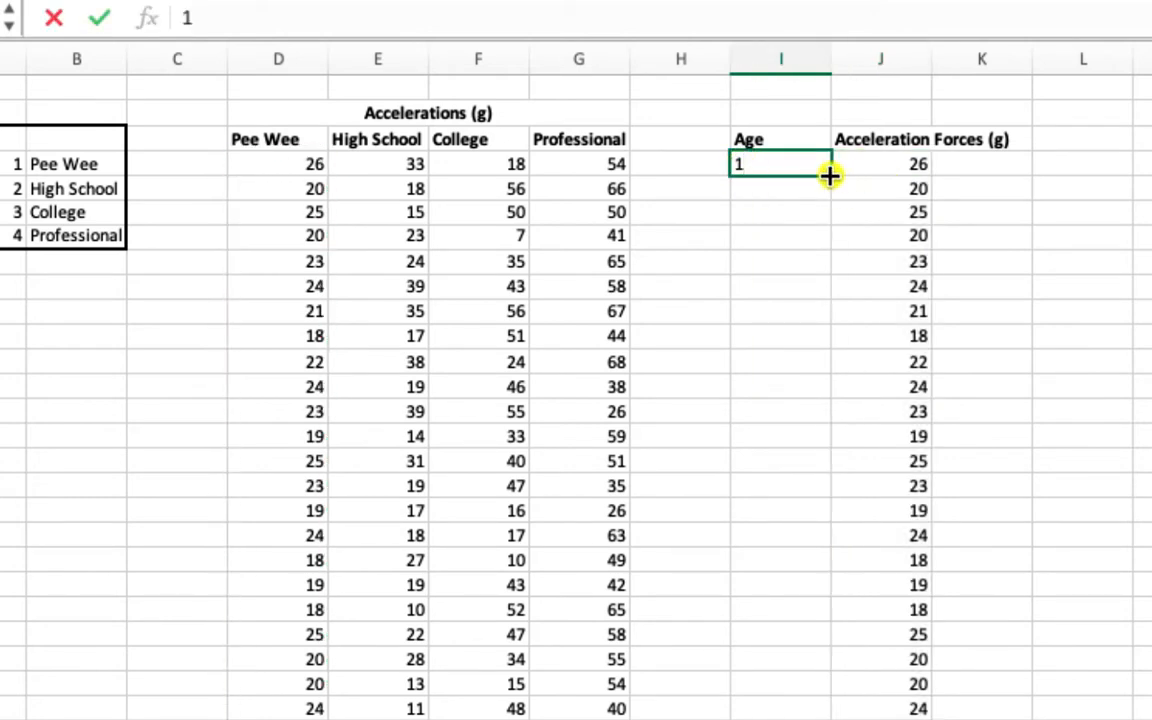
double_click(829, 173)
left_click(57, 162)
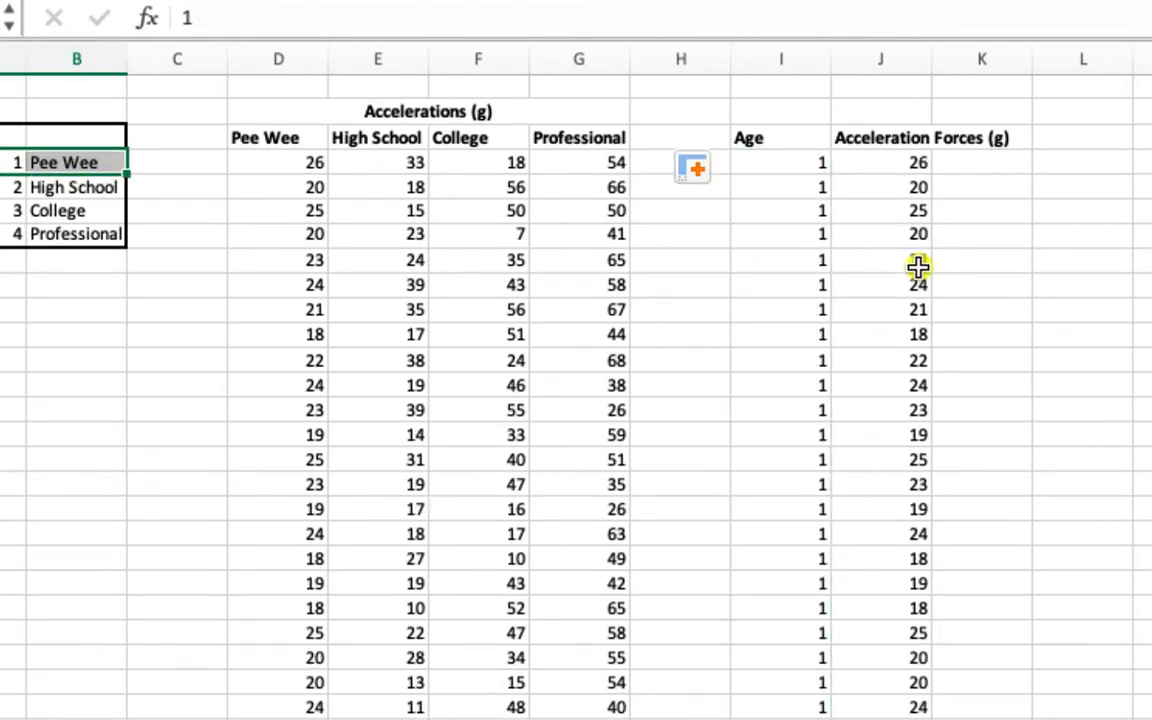
Copy all High School acceleration values into column J, directly below the last Pee Wee value.
left_click(400, 160)
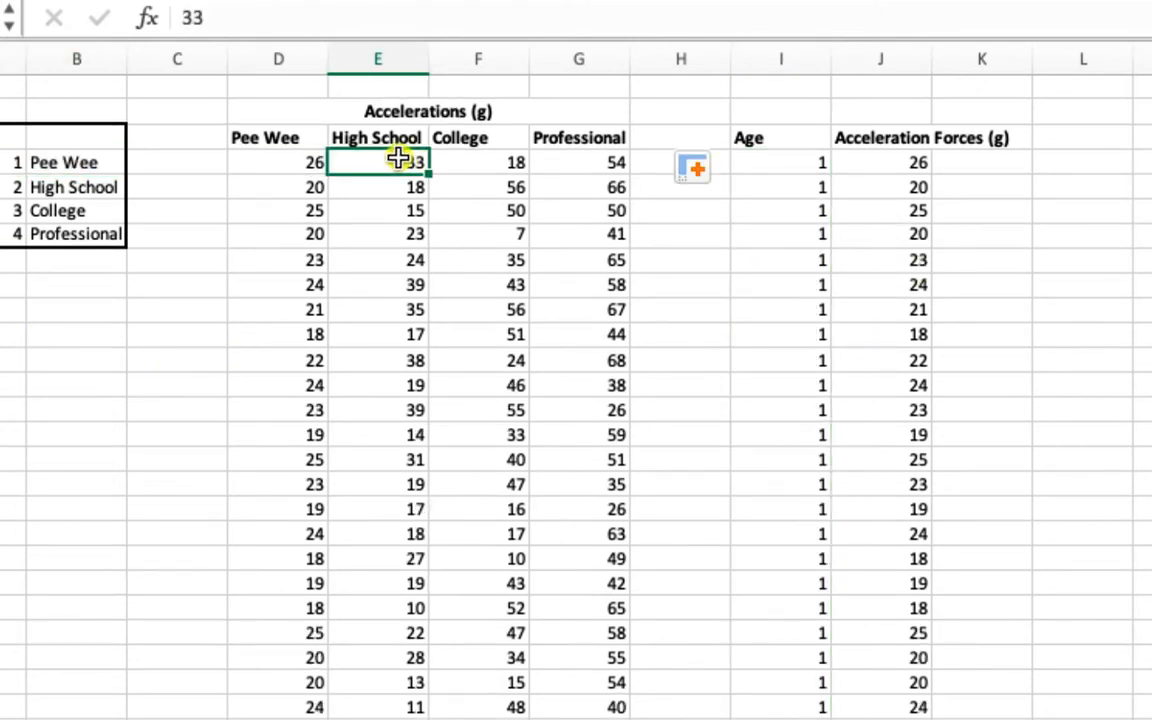
key("super+shift+Down")
key("super+c")
scroll(637, 190, "up", 4)
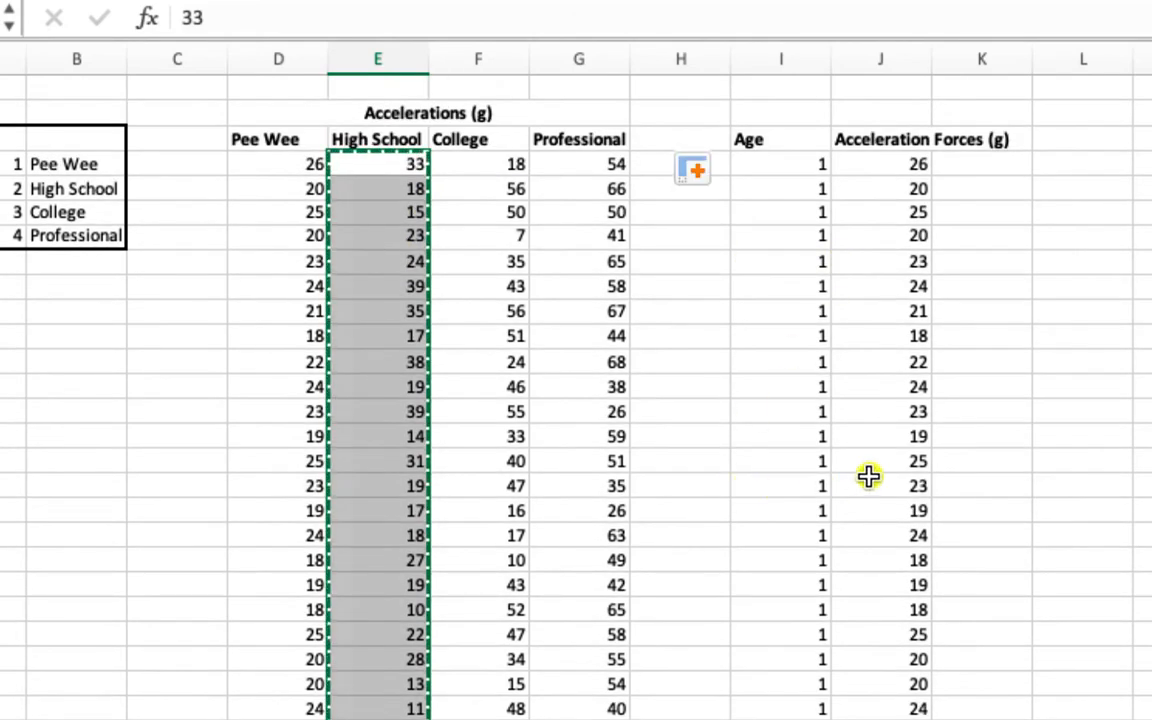
scroll(868, 477, "down", 8)
left_click(900, 466)
key("super+v")
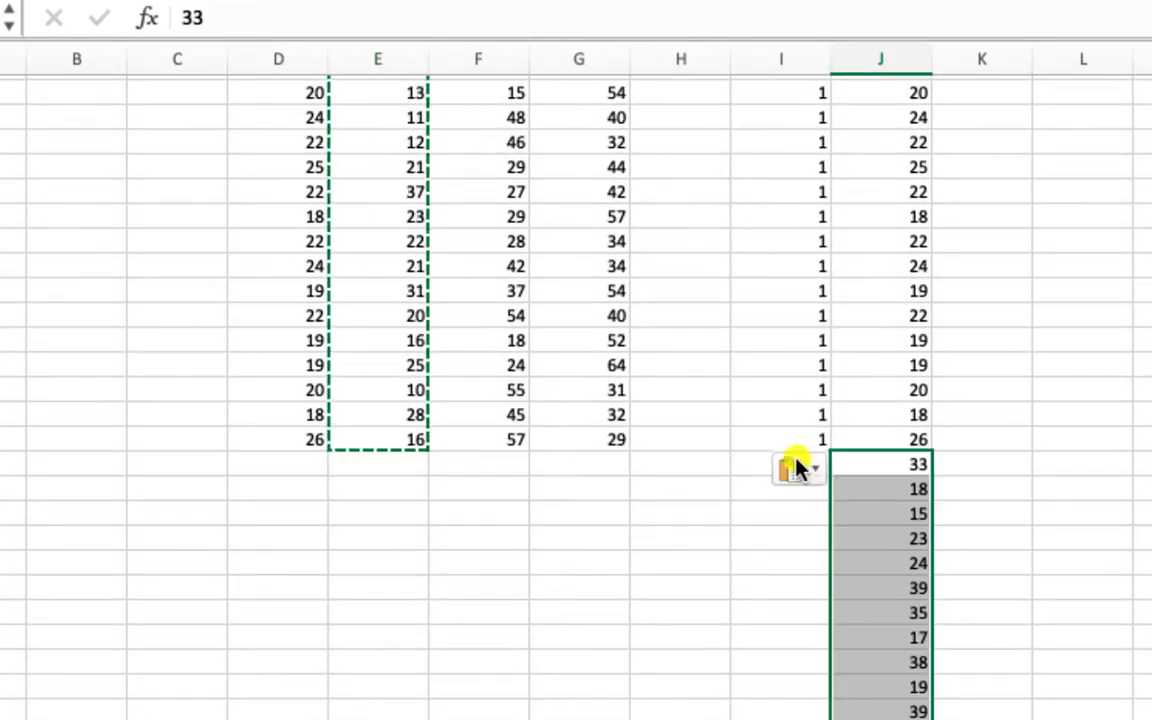
Fill the Age column with the code 2 alongside all the High School values.
left_click(740, 462)
type("2")
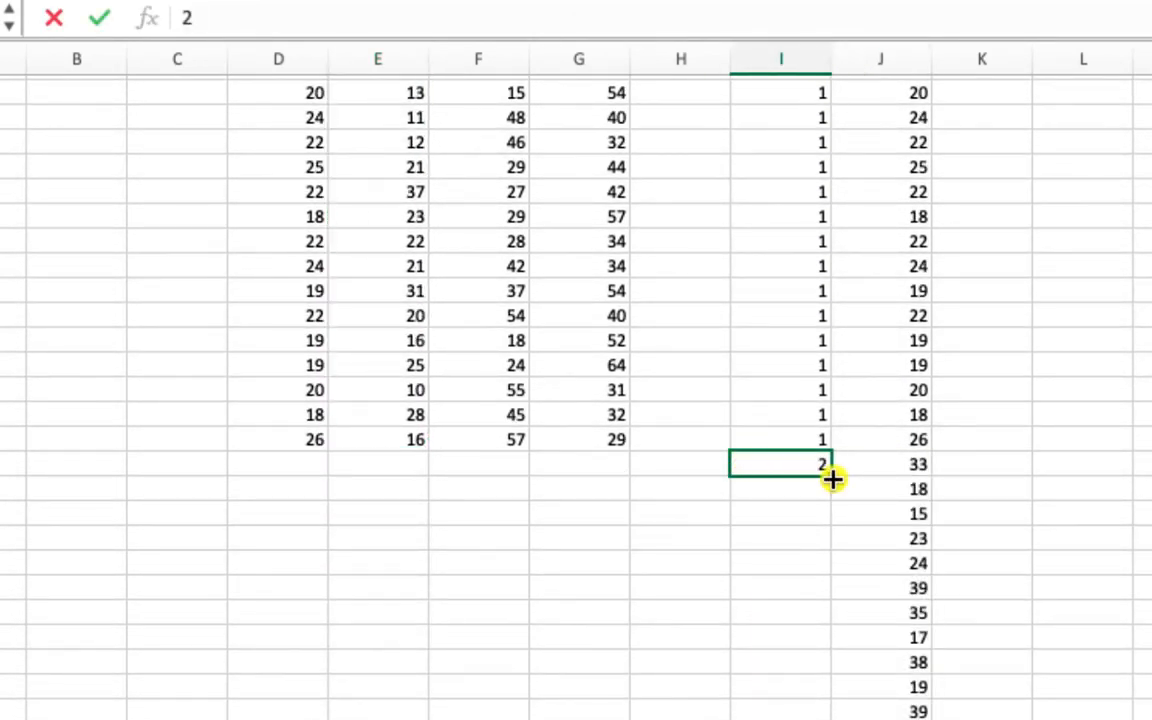
double_click(832, 478)
Copy all College acceleration values into column J, directly below the last High School value.
scroll(640, 406, "up", 10)
left_click(517, 165)
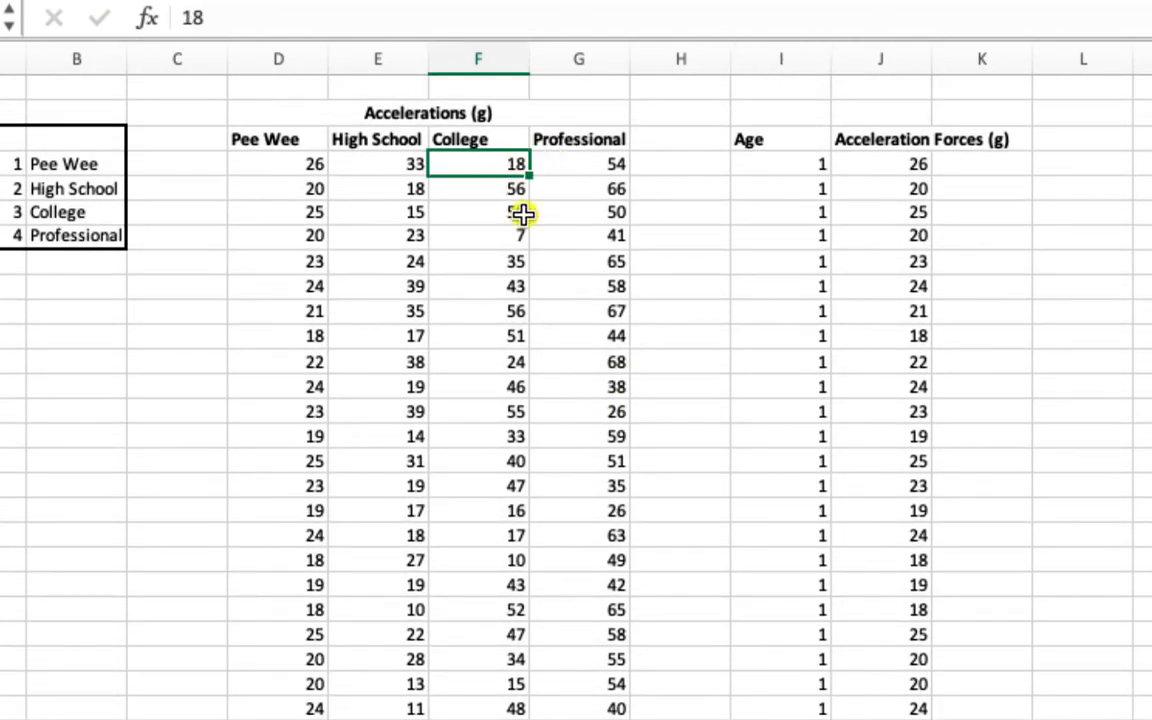
key("super+shift+Down")
scroll(818, 355, "up", 1)
key("super+c")
scroll(946, 449, "down", 5)
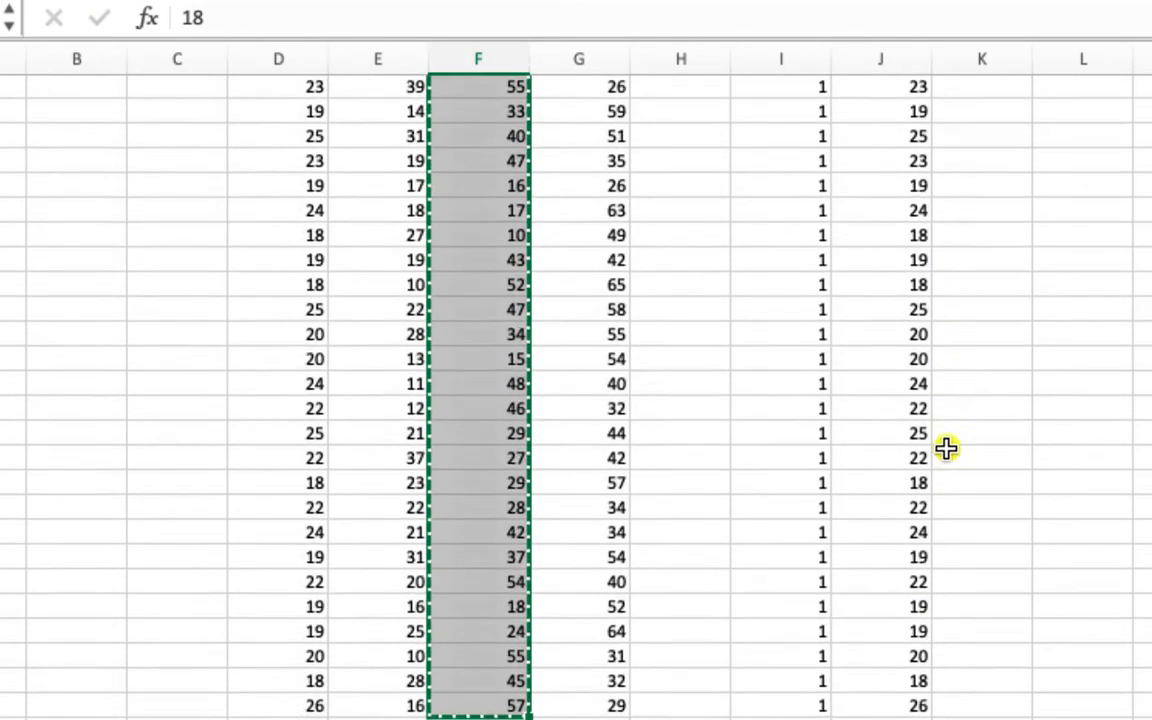
scroll(920, 520, "down", 15)
left_click(899, 622)
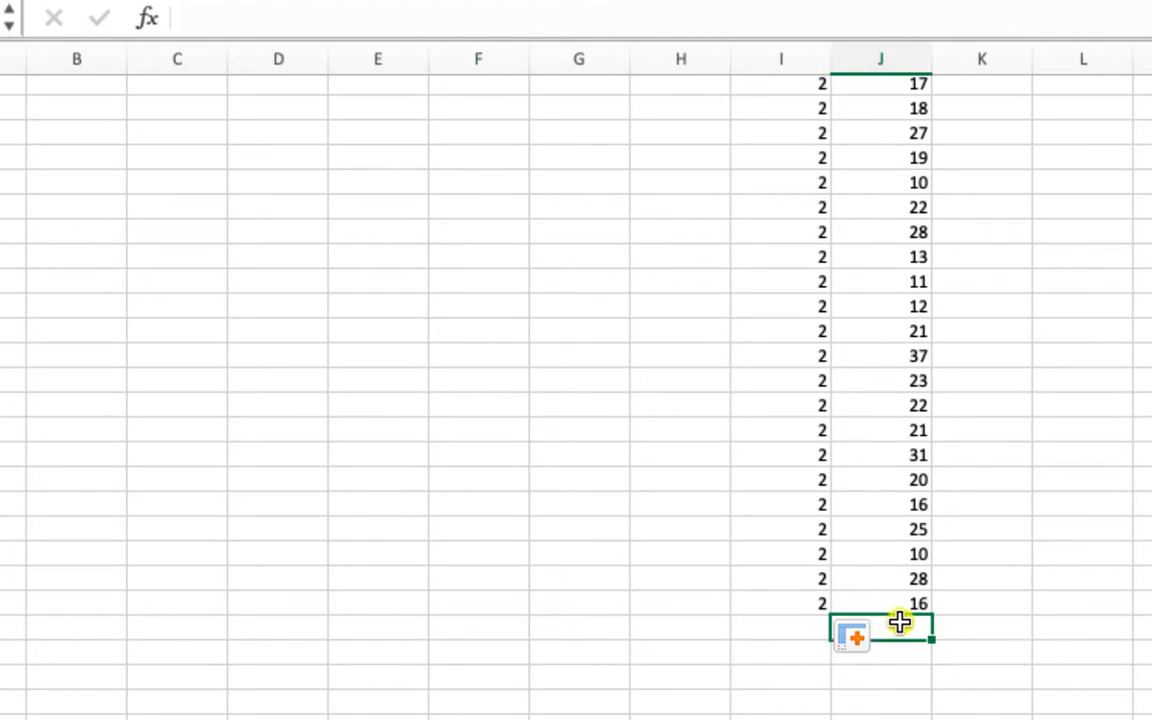
key("super+v")
Fill the Age column with the code 3 alongside all the College values.
left_click(758, 627)
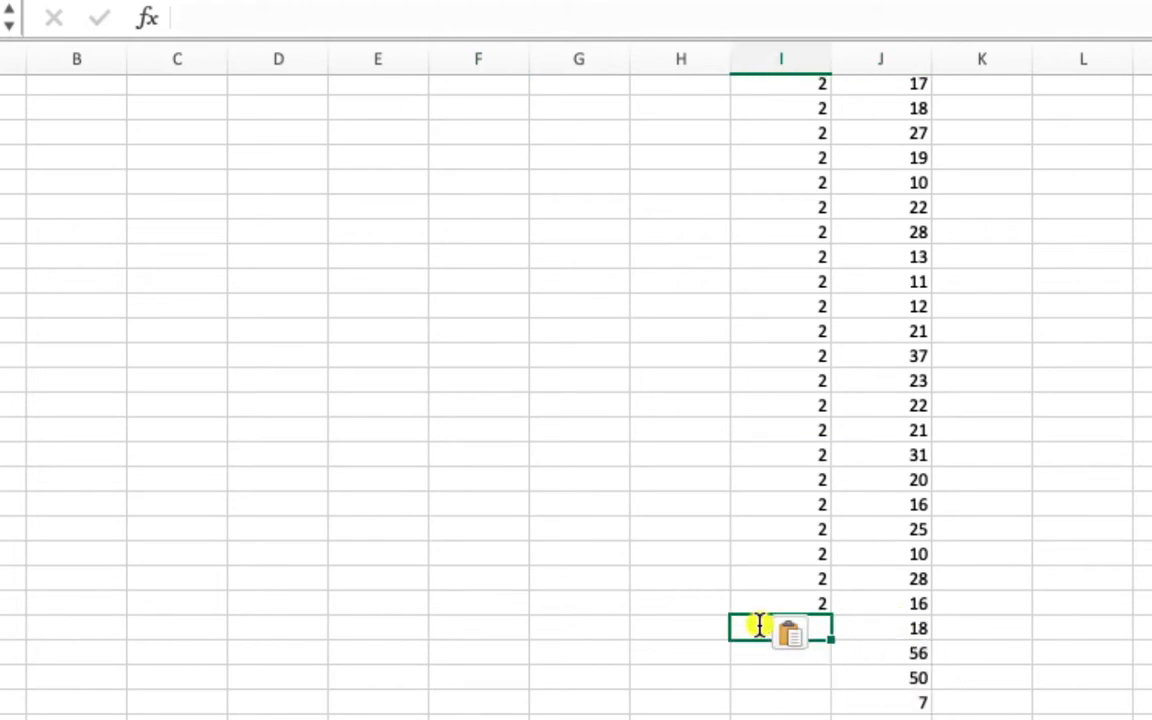
type("3")
double_click(831, 639)
Copy all Professional acceleration values into column J, directly below the last College value.
scroll(475, 396, "up", 10)
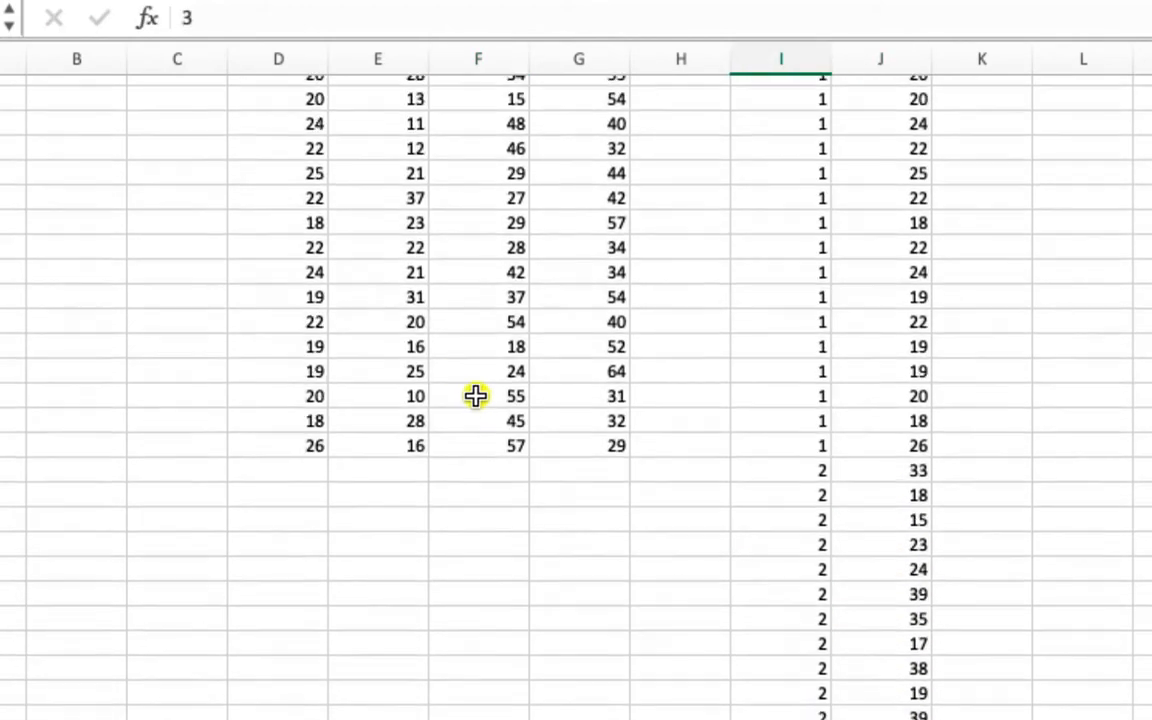
scroll(612, 185, "up", 10)
left_click(612, 164)
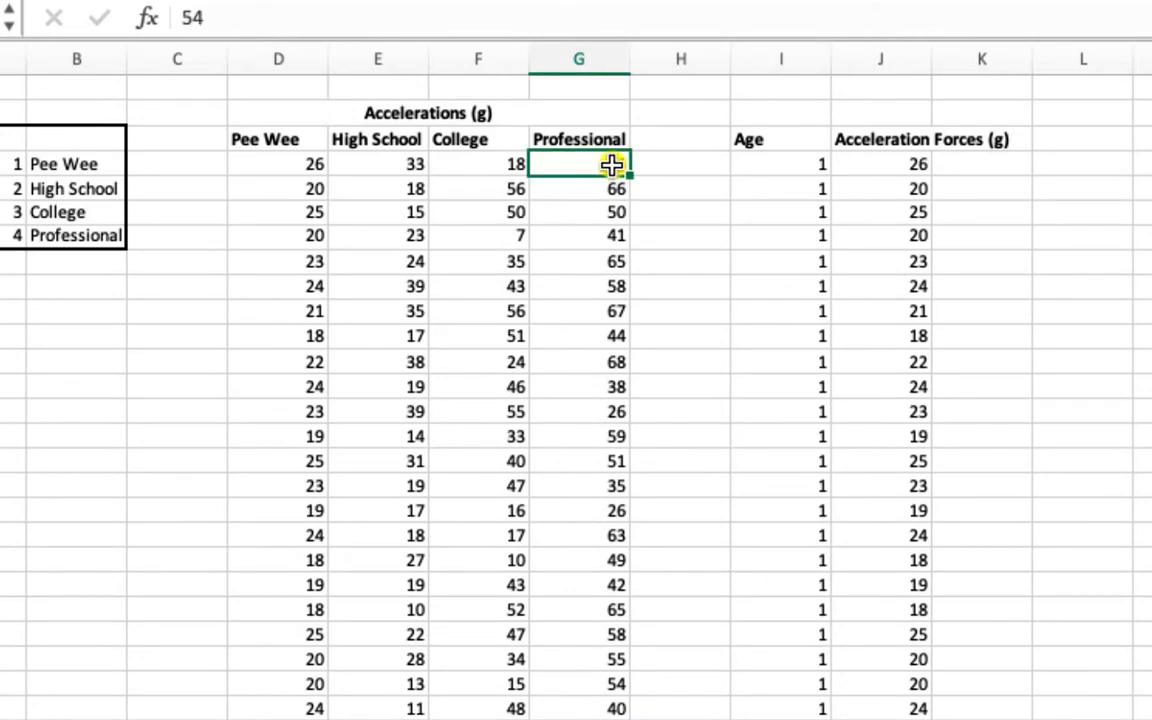
key("super+shift+Down")
key("super+c")
scroll(920, 283, "up", 3)
scroll(917, 390, "down", 15)
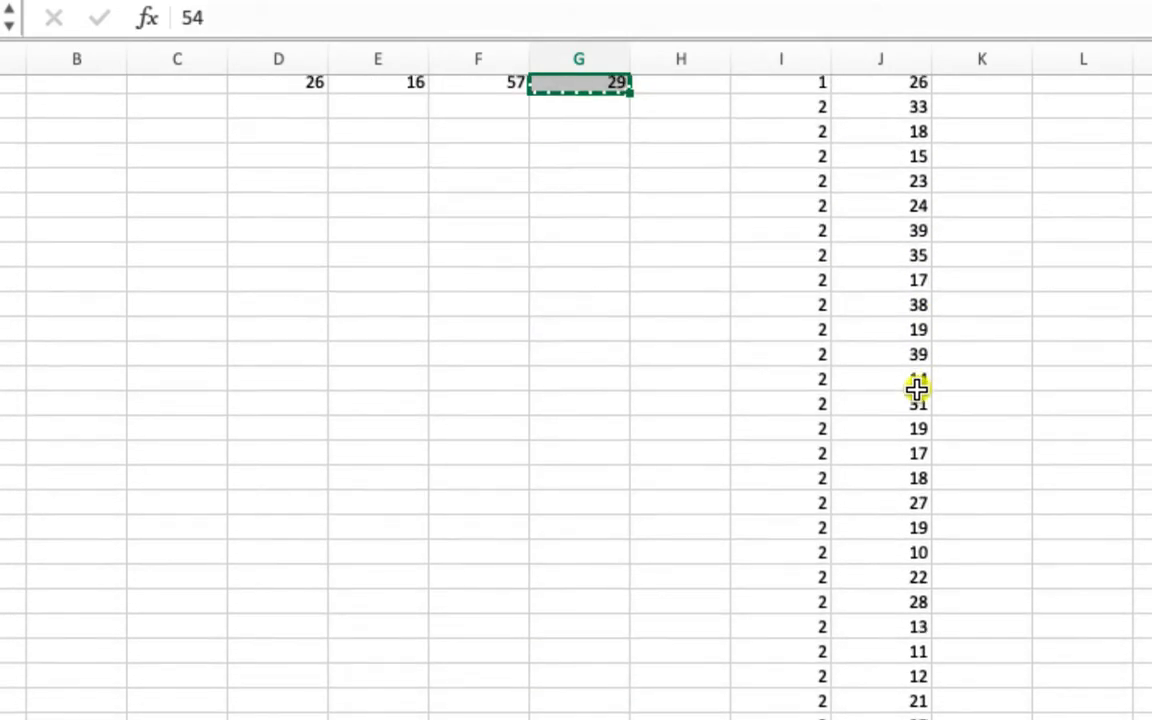
scroll(917, 390, "down", 15)
left_click(912, 490)
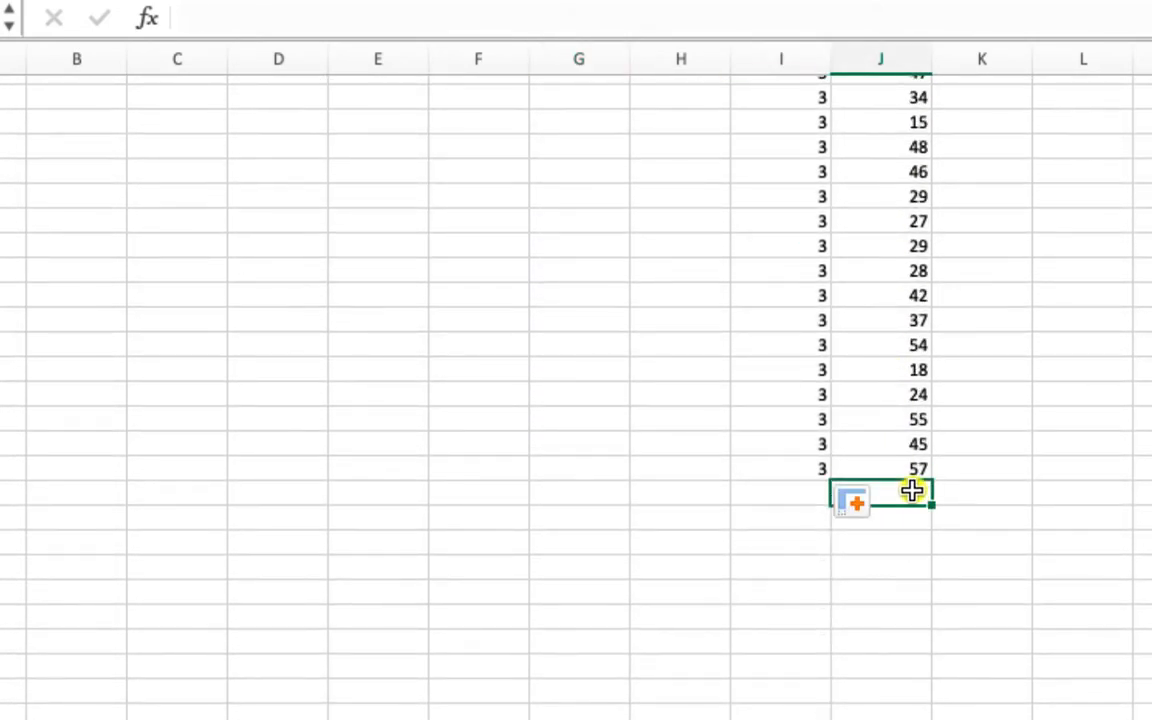
key("super+v")
Fill the Age column with the code 4 alongside all the Professional values.
left_click(748, 496)
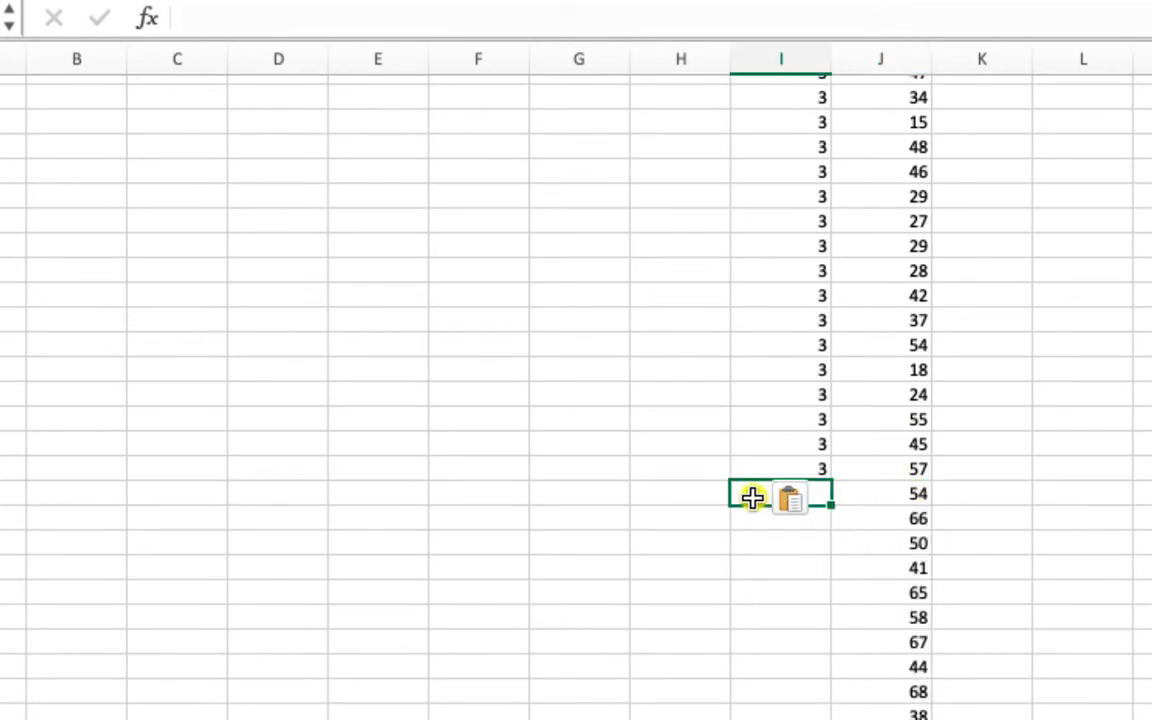
type("4")
double_click(831, 507)
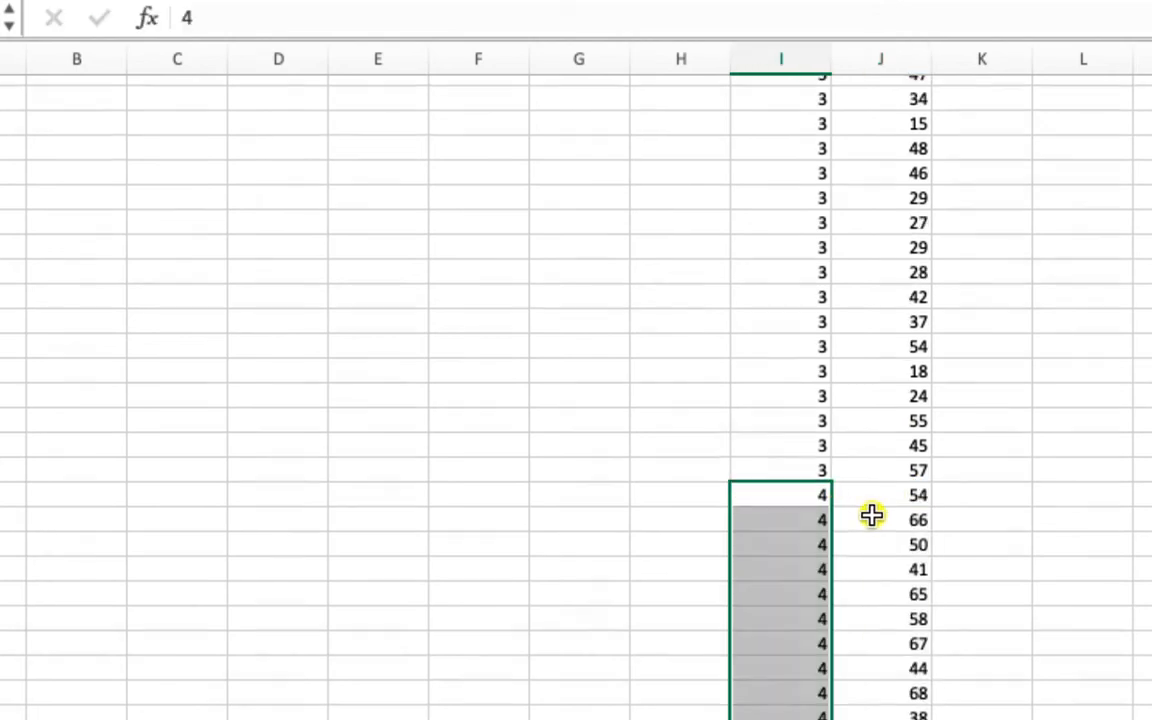
Copy the complete Age and Acceleration Forces (g) columns, including their headers.
scroll(874, 517, "up", 5)
scroll(872, 515, "up", 10)
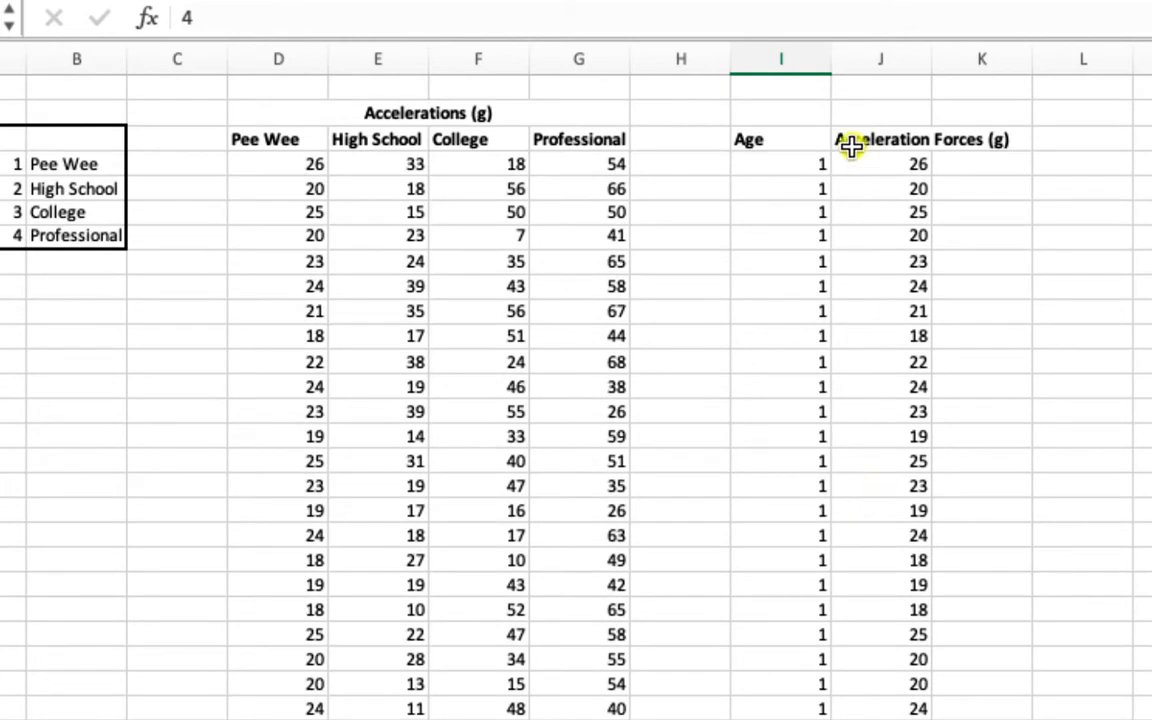
left_click(790, 140)
left_click_drag(790, 140, 861, 142)
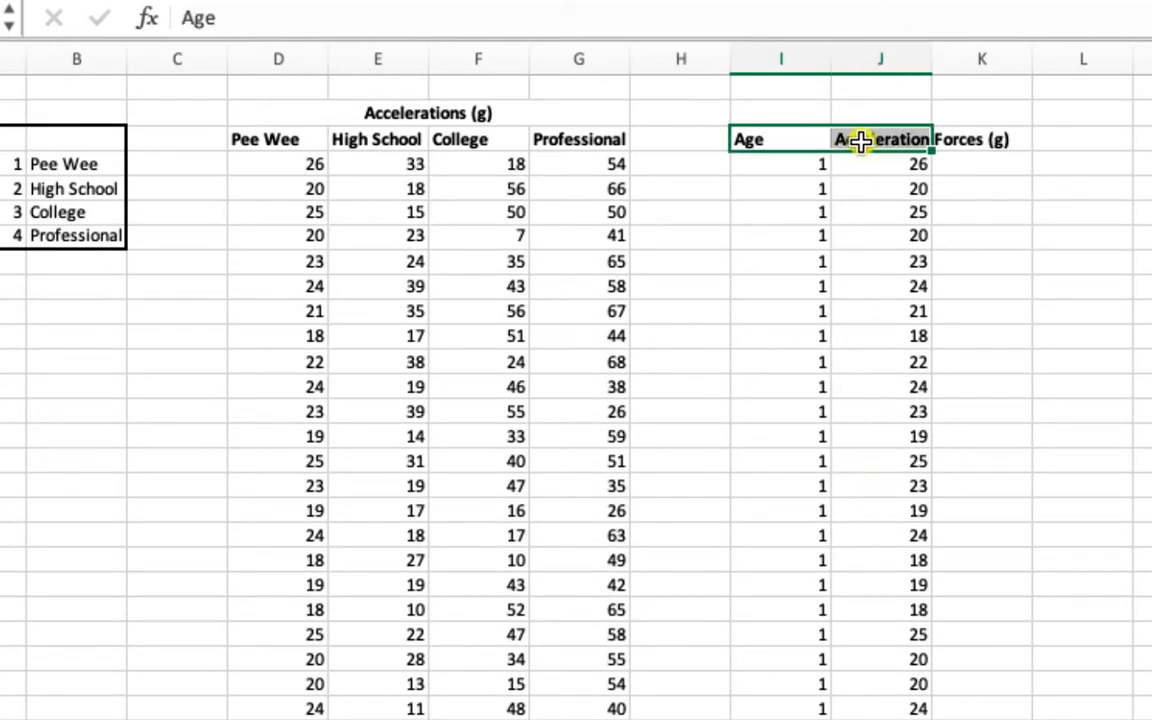
key("ctrl+shift+Down")
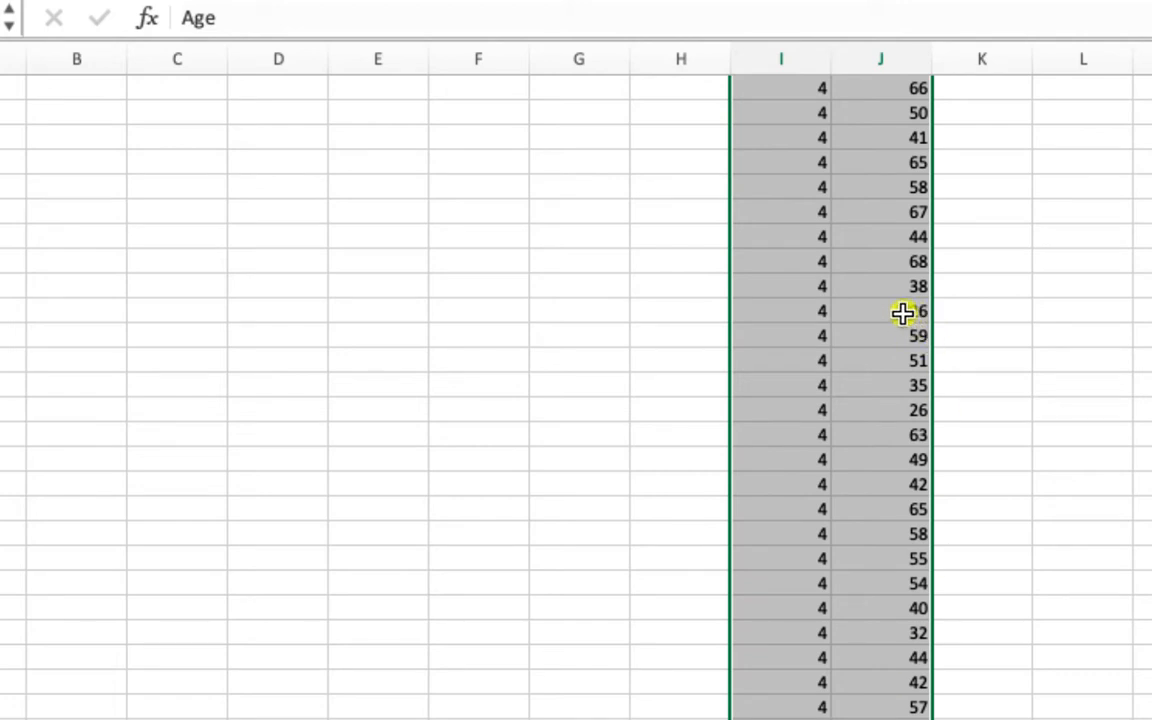
key("super+c")
scroll(800, 440, "up", 20)
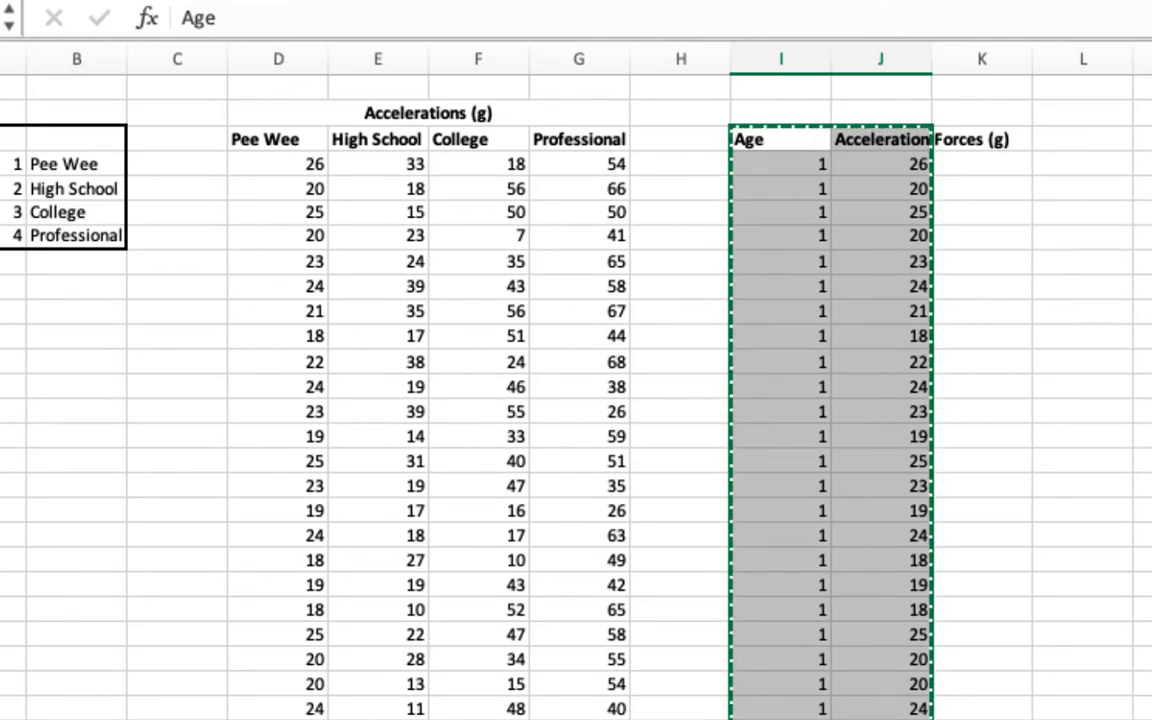
Switch to the empty SPSS Statistics data set and paste the copied columns with variable names, starting at the first cell.
left_click(1000, 715)
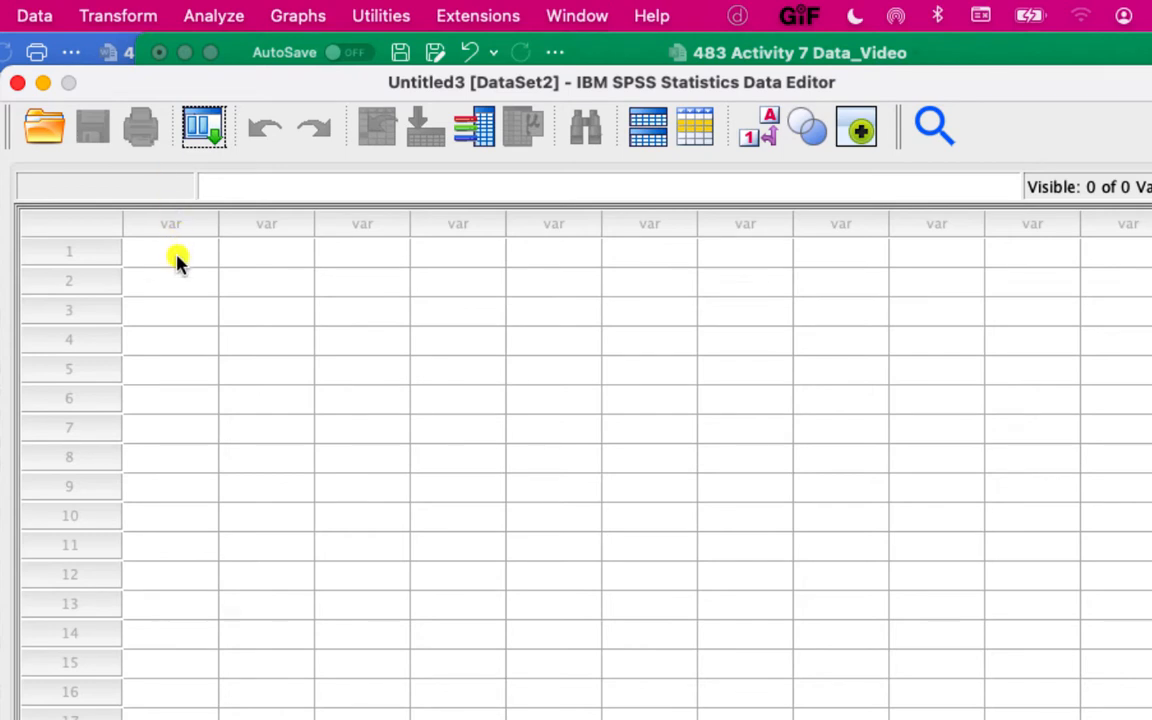
left_click(177, 260)
right_click(177, 260)
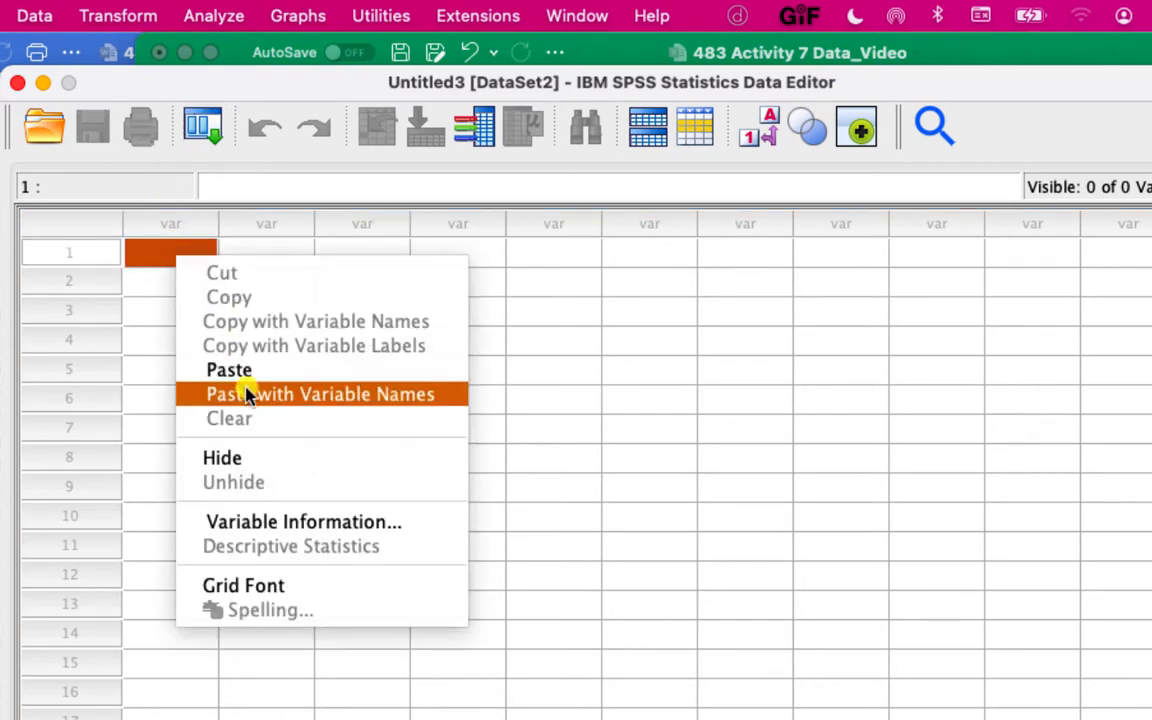
left_click(180, 392)
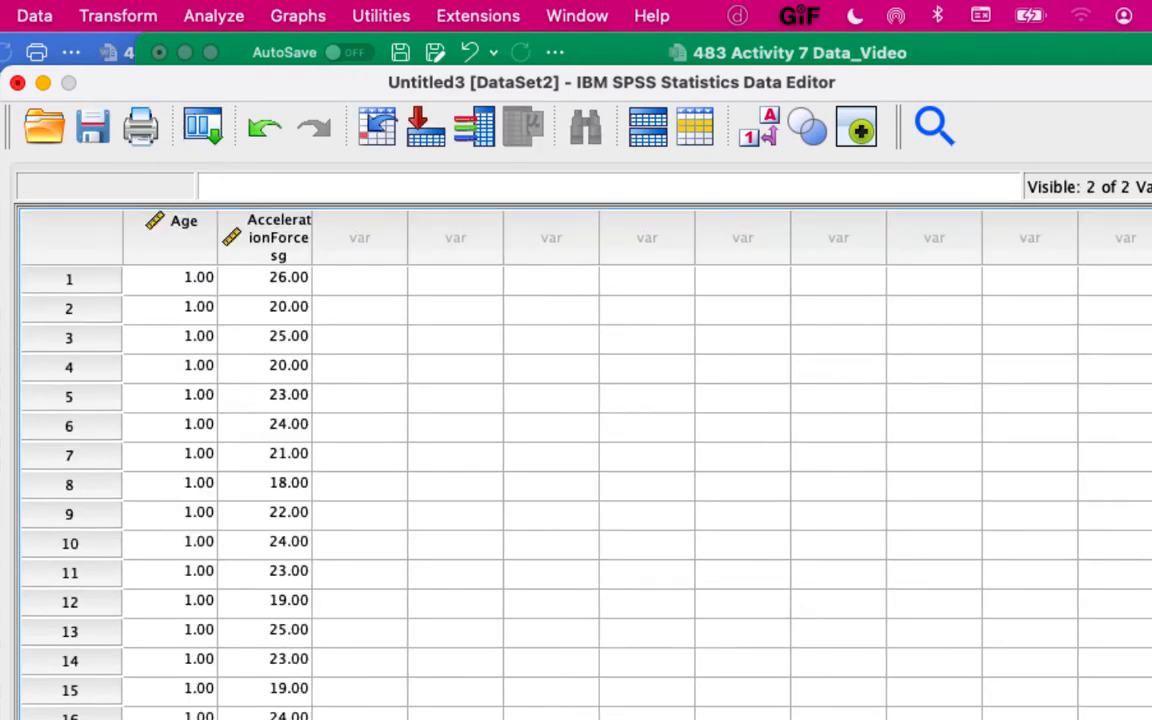
In Variable View, set the measurement level of Age to Nominal and of Acceleration Forces to Scale.
left_click(640, 719)
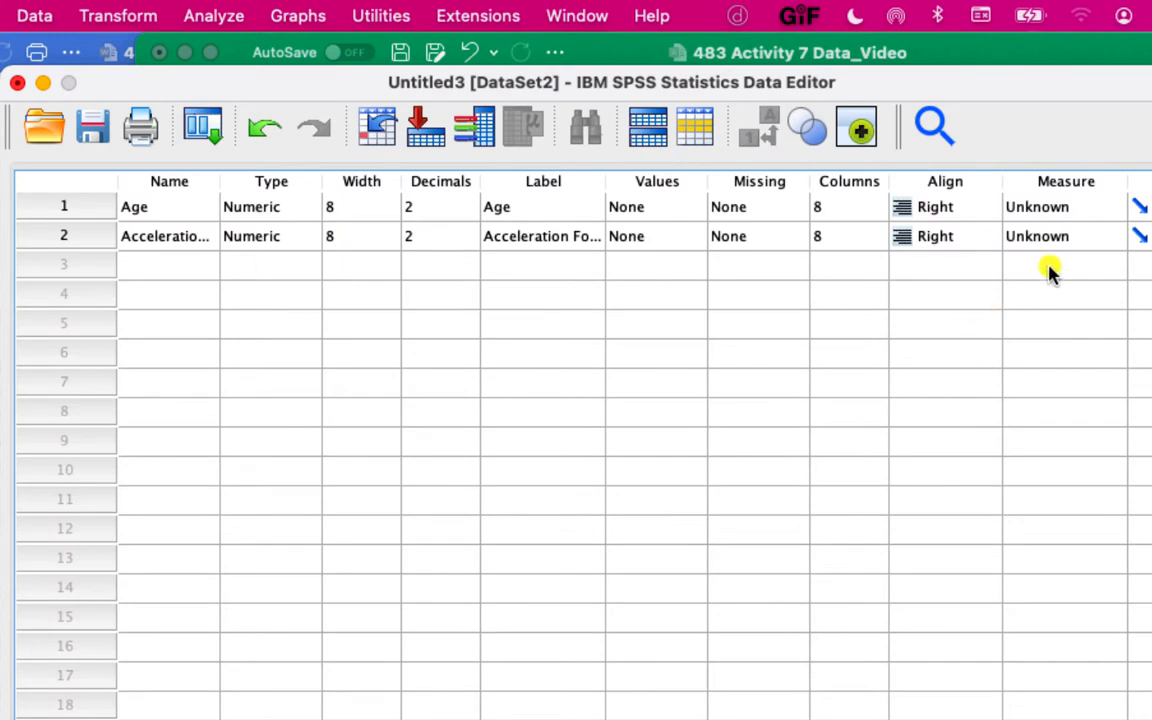
left_click(1065, 207)
left_click(1041, 250)
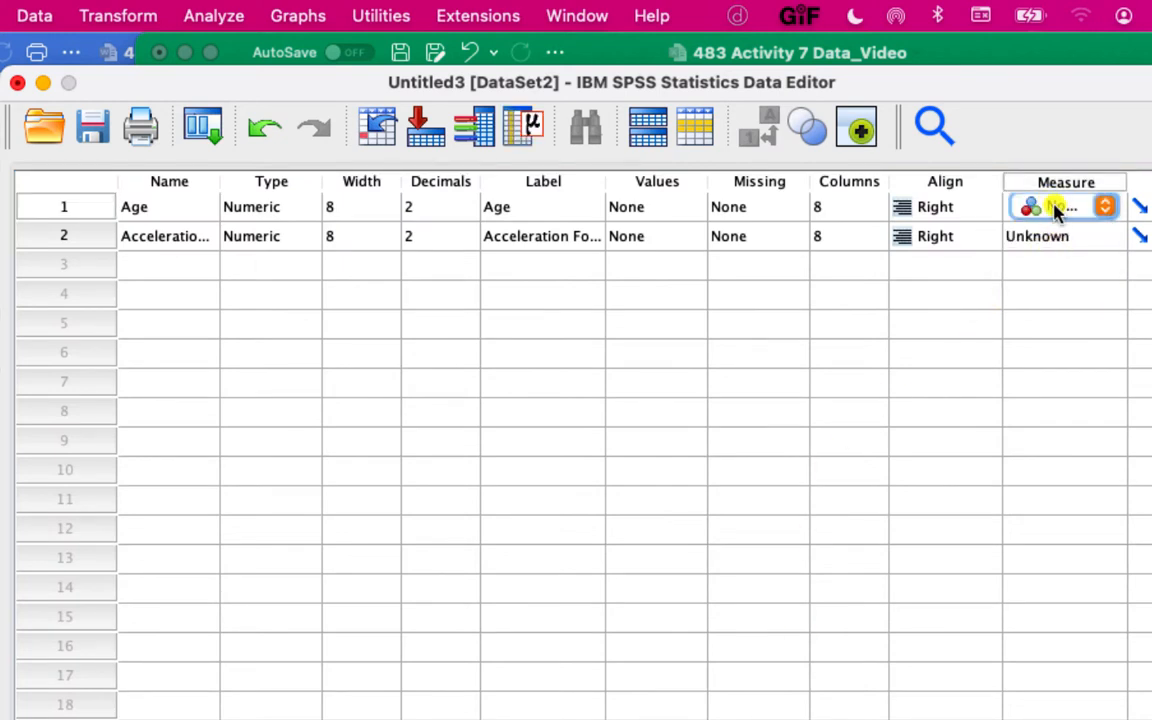
left_click(1064, 240)
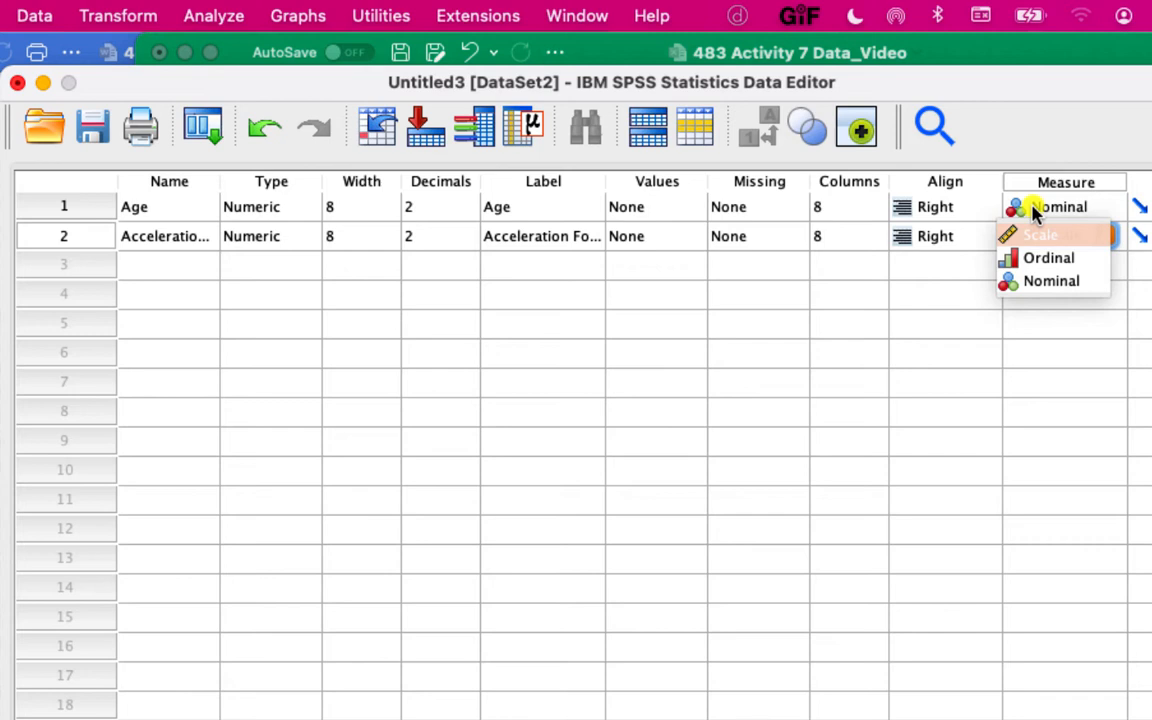
left_click(1050, 285)
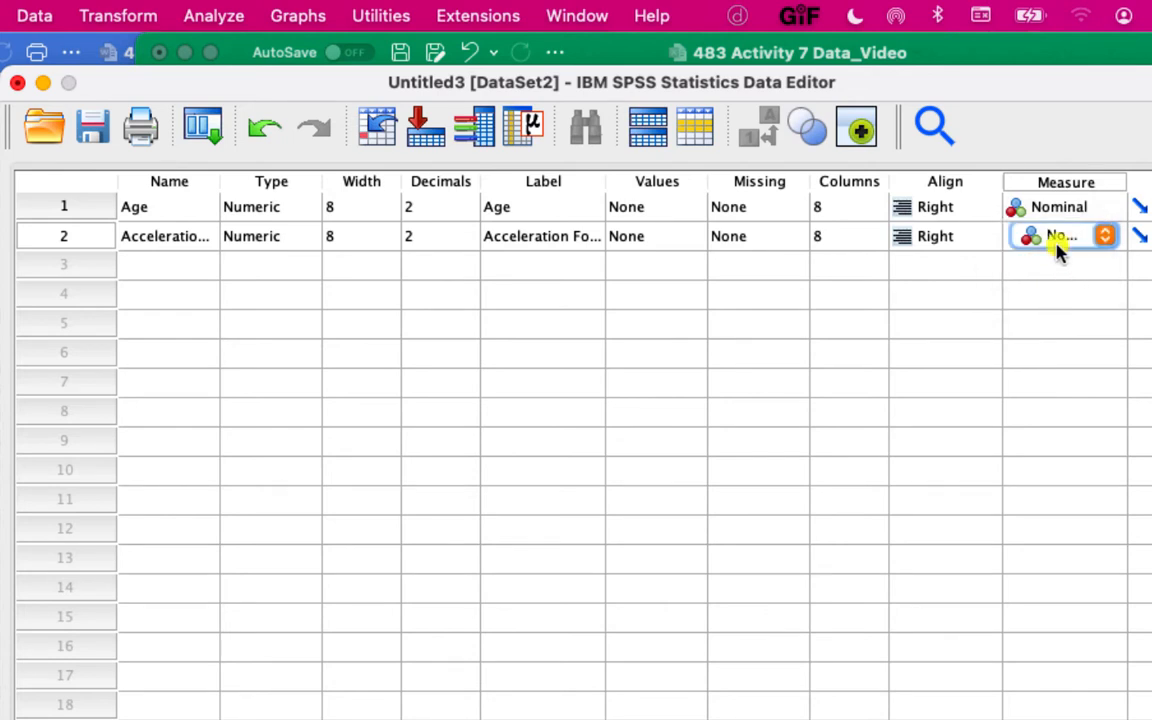
left_click(1057, 244)
left_click(1041, 186)
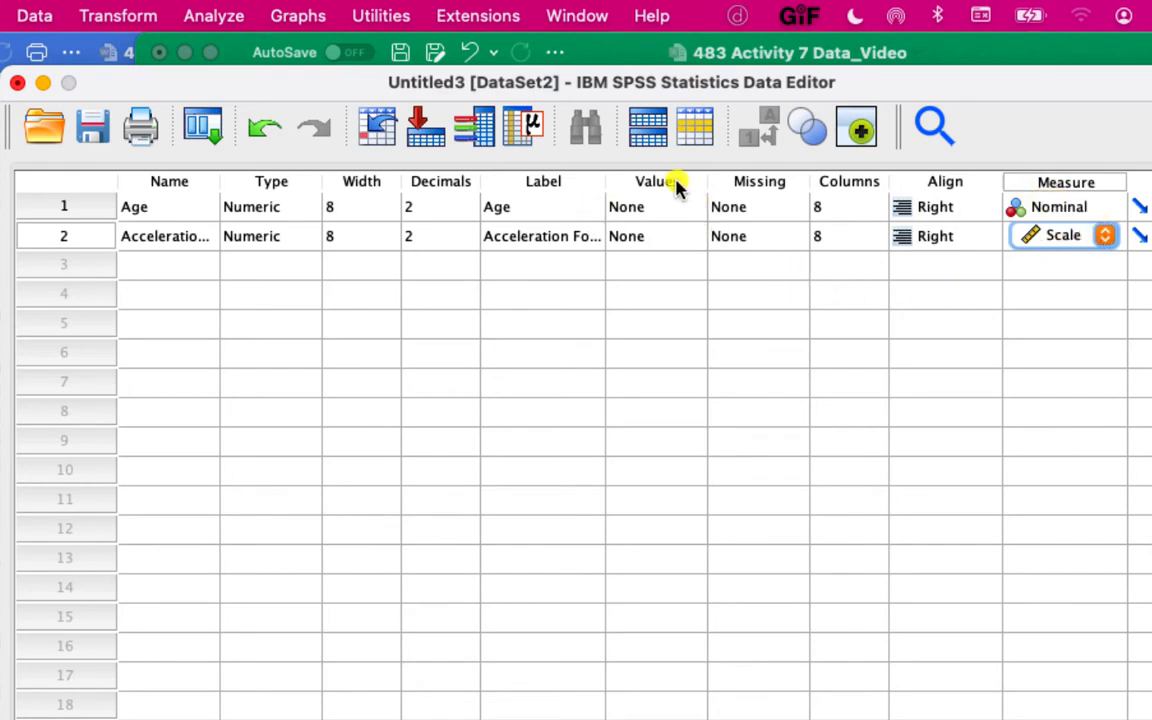
Add value labels to the Age variable for 1 = Youth and 2 = High School.
double_click(697, 212)
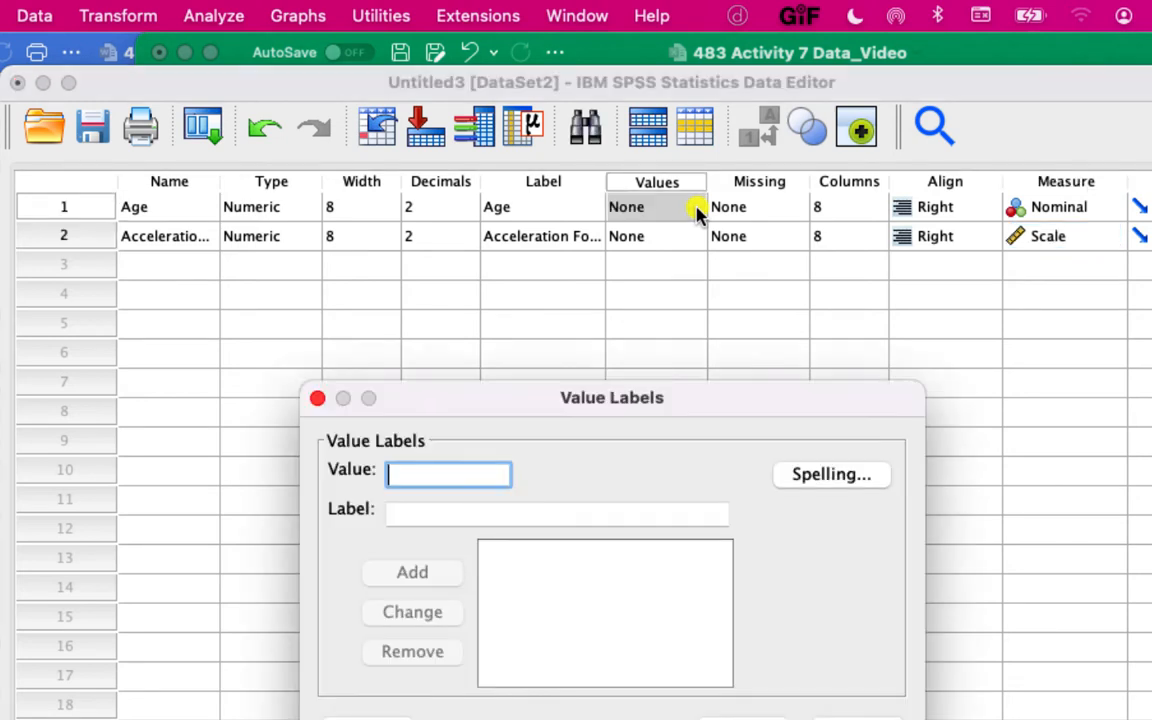
type("1")
key("Tab")
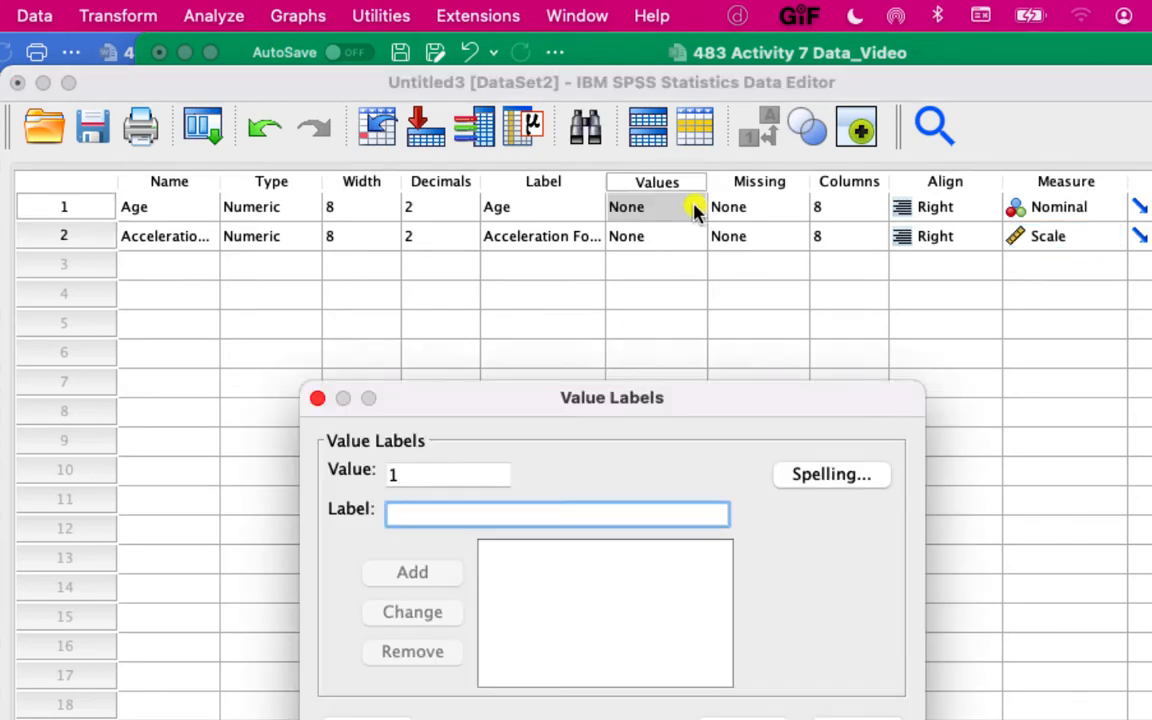
type("Youth")
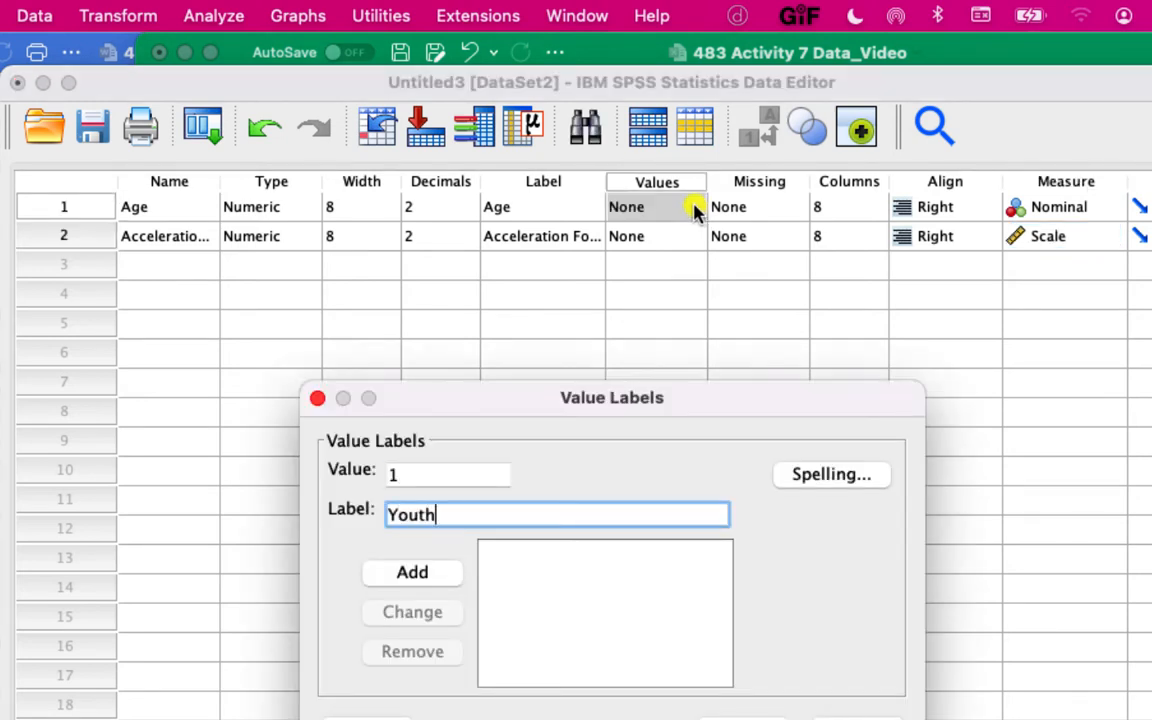
key("Return")
type("2")
key("Tab")
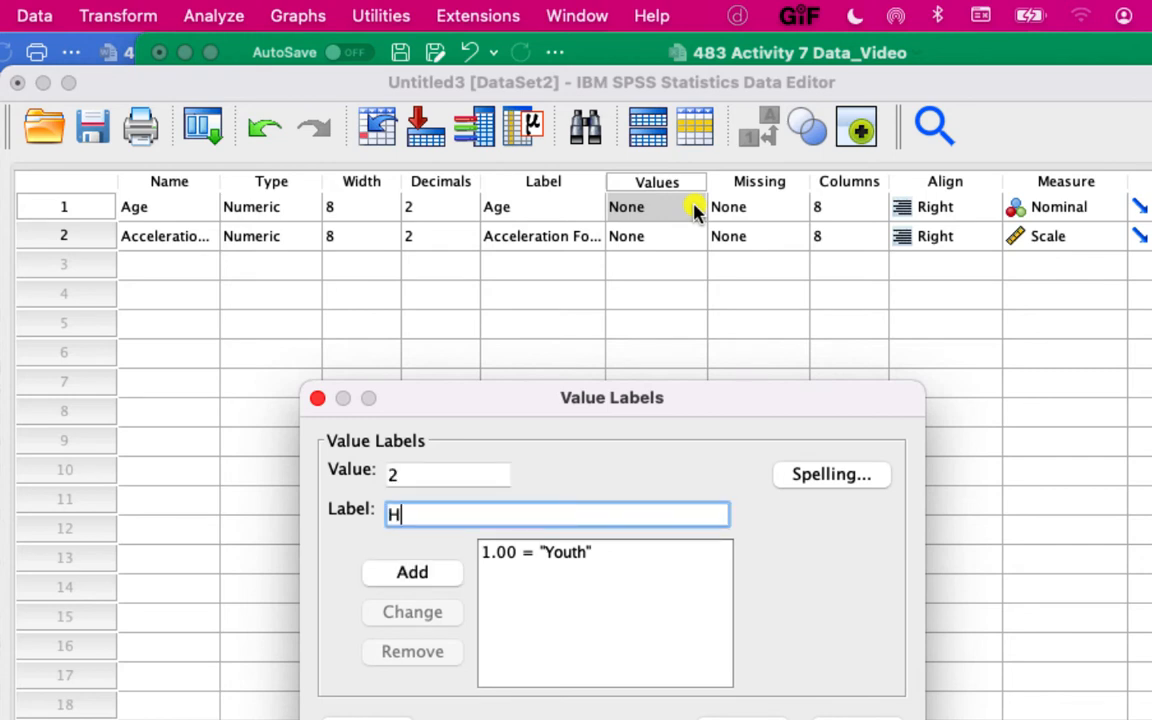
type("High School")
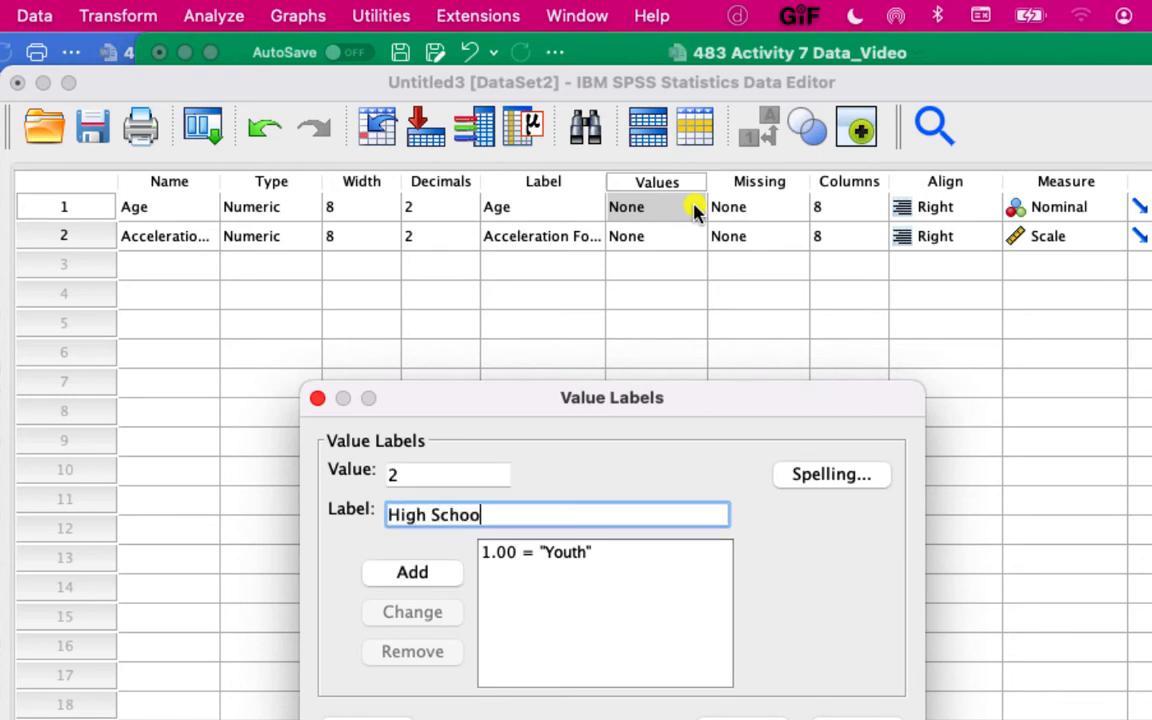
key("Return")
Add the Age value labels 3 = College and 4 = Professional, and apply the labels.
type("3")
key("Tab")
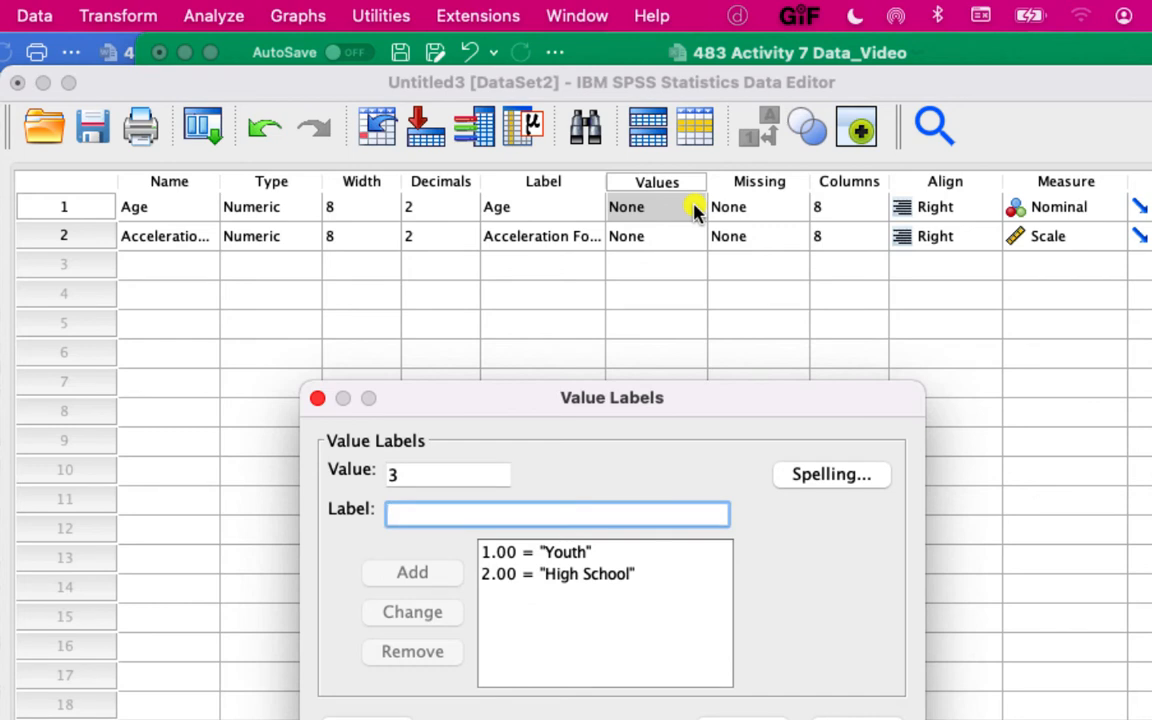
type("College")
key("Return")
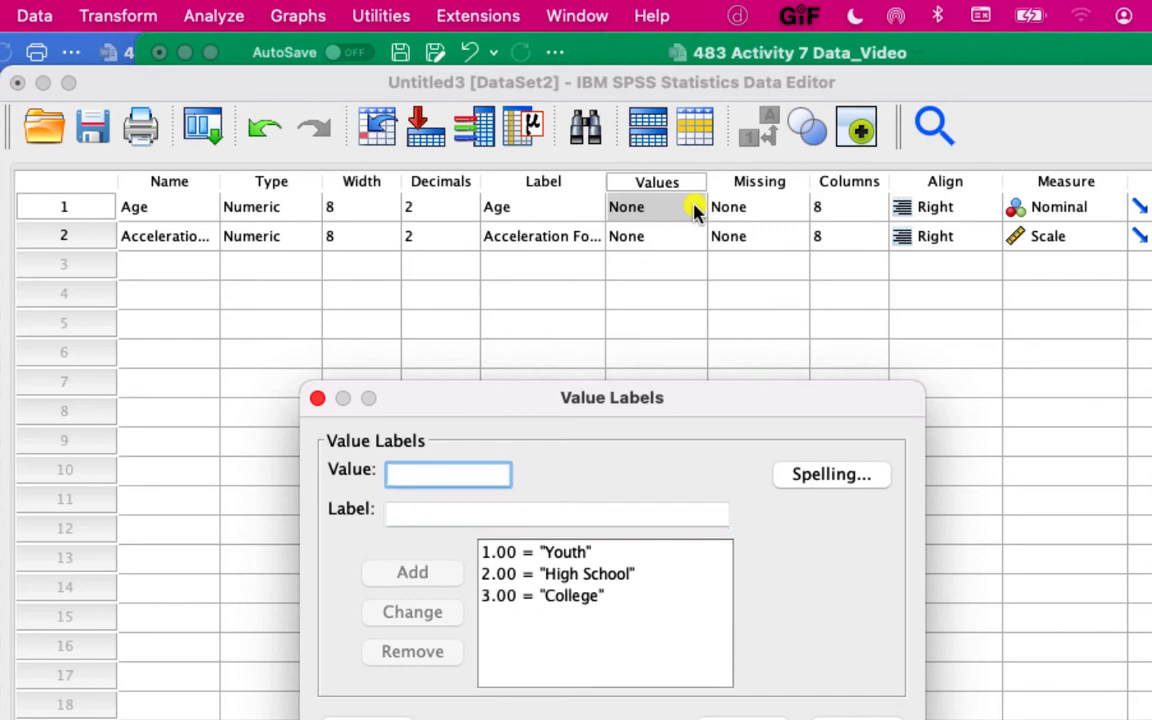
type("4")
key("Tab")
type("P")
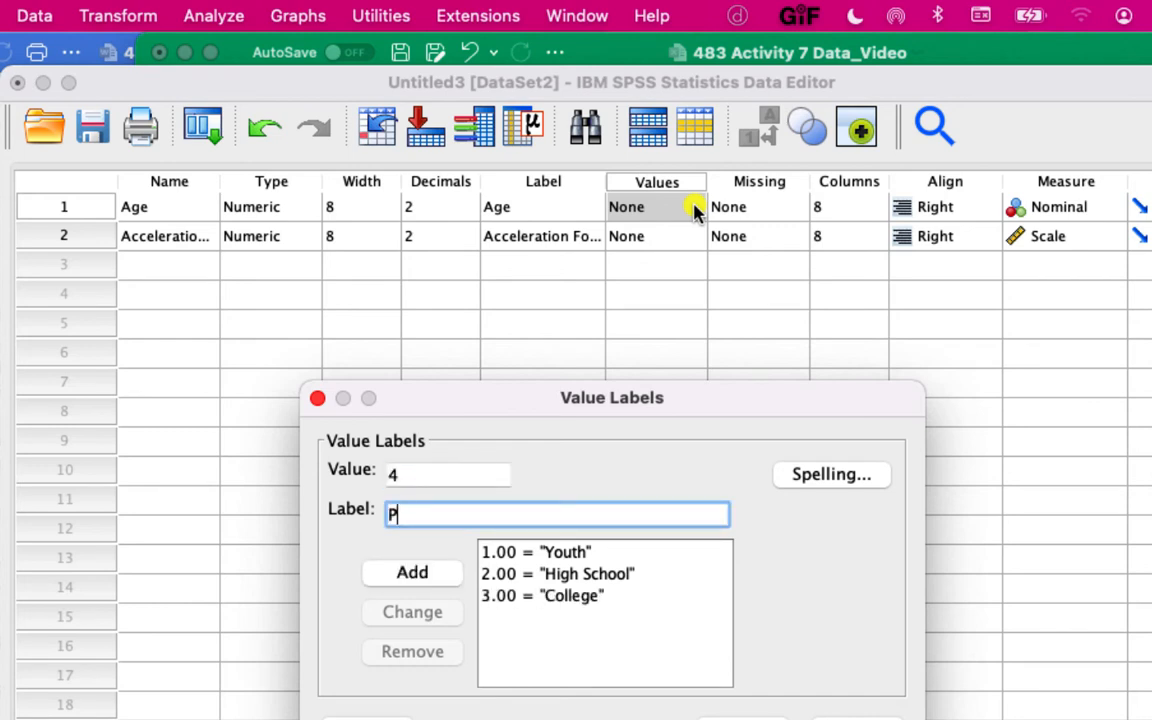
type("rofessional")
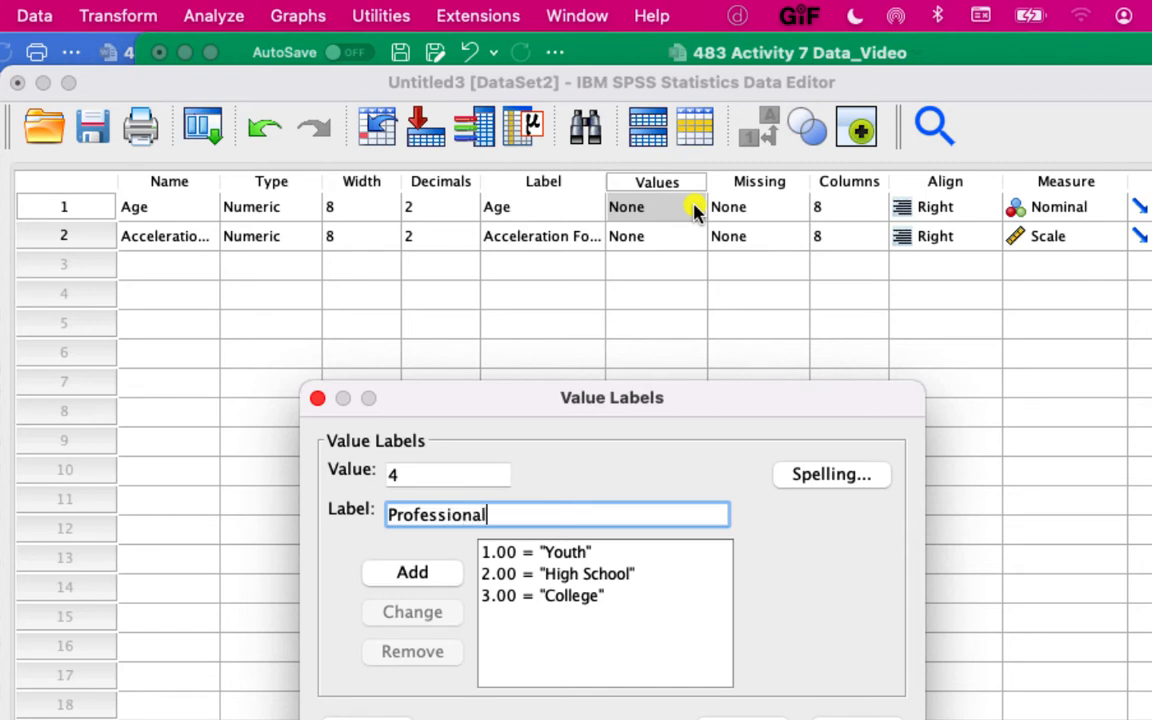
key("Return")
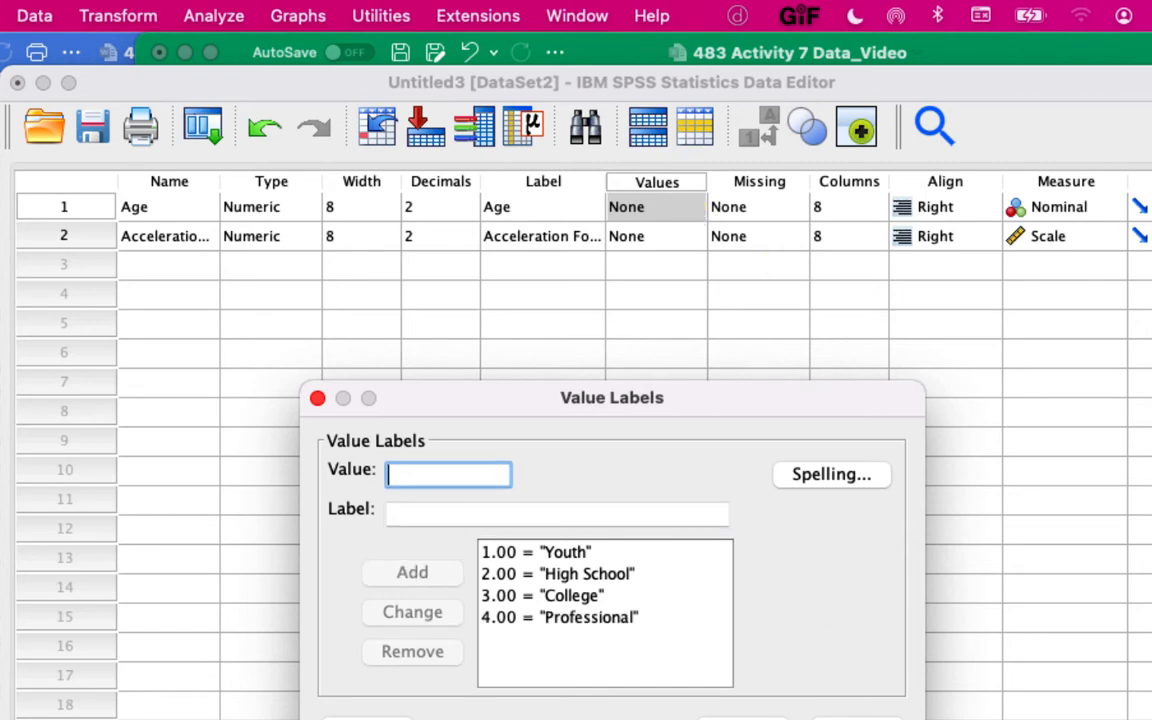
left_click(860, 716)
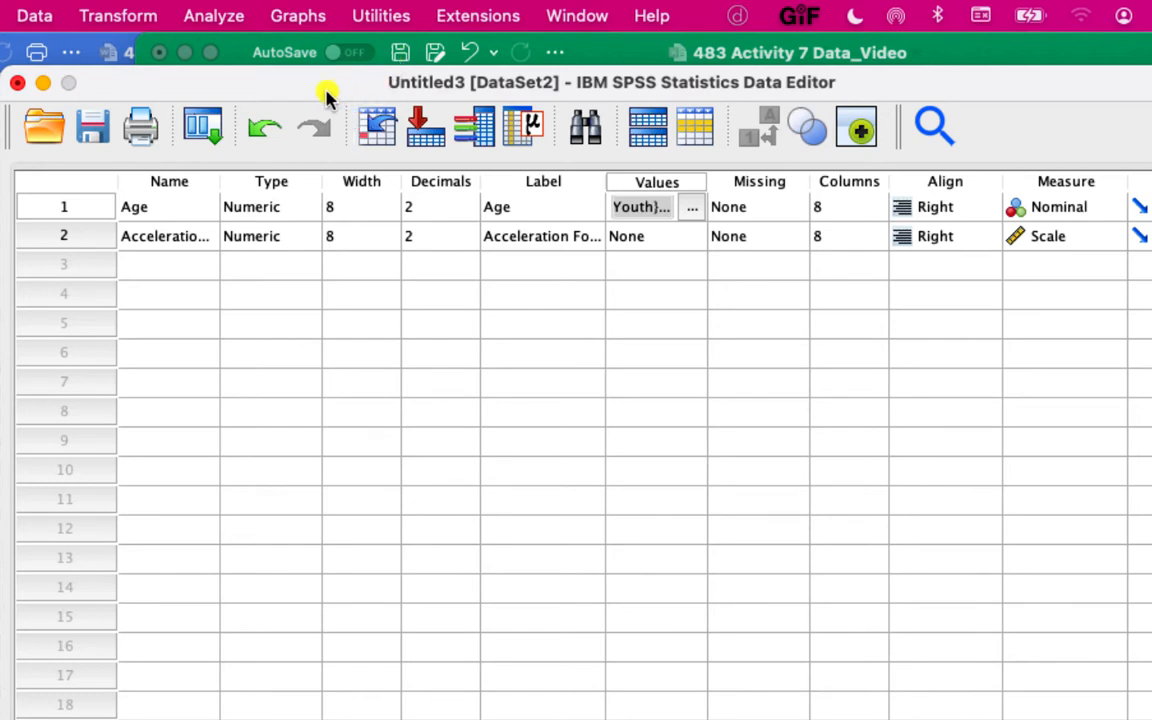
Set up a One-Way ANOVA with Acceleration Forces (g) as the dependent variable and Age as the factor.
left_click(213, 16)
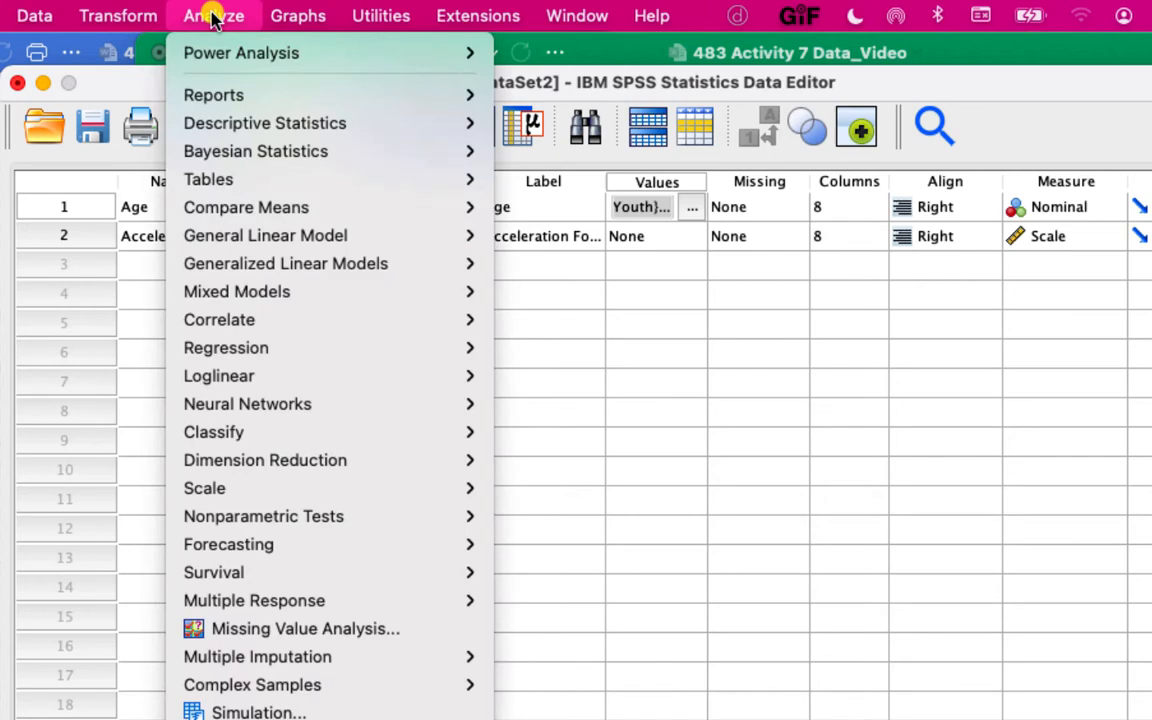
mouse_move(272, 207)
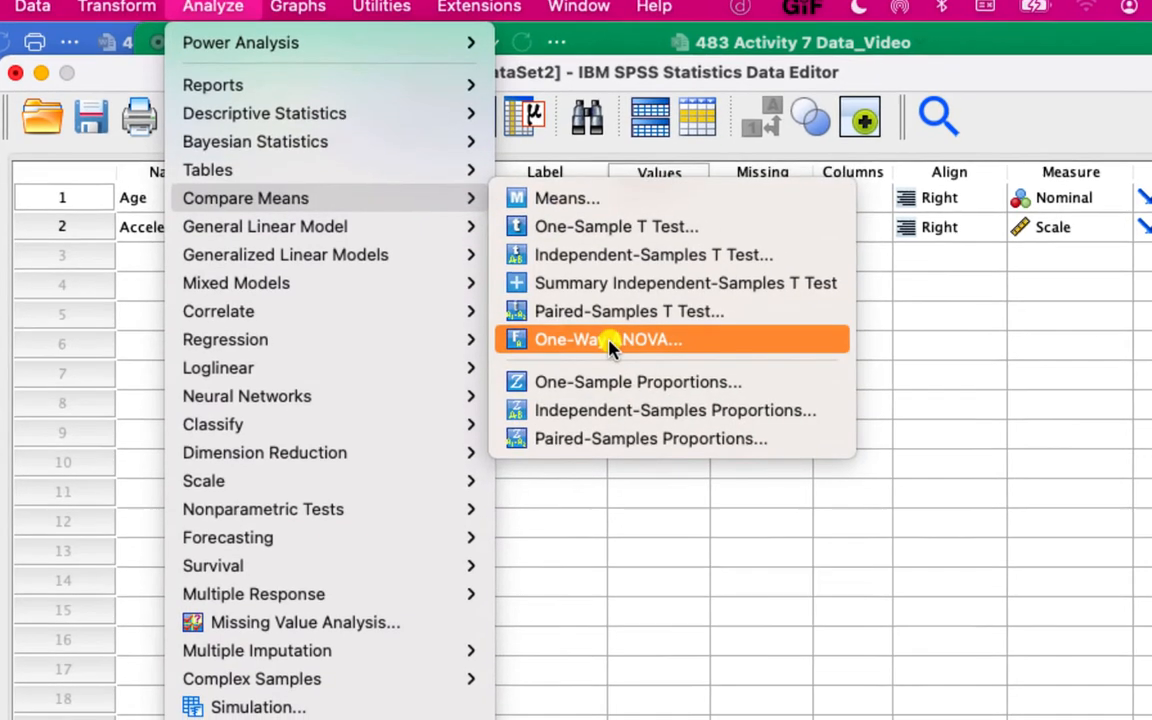
left_click(608, 352)
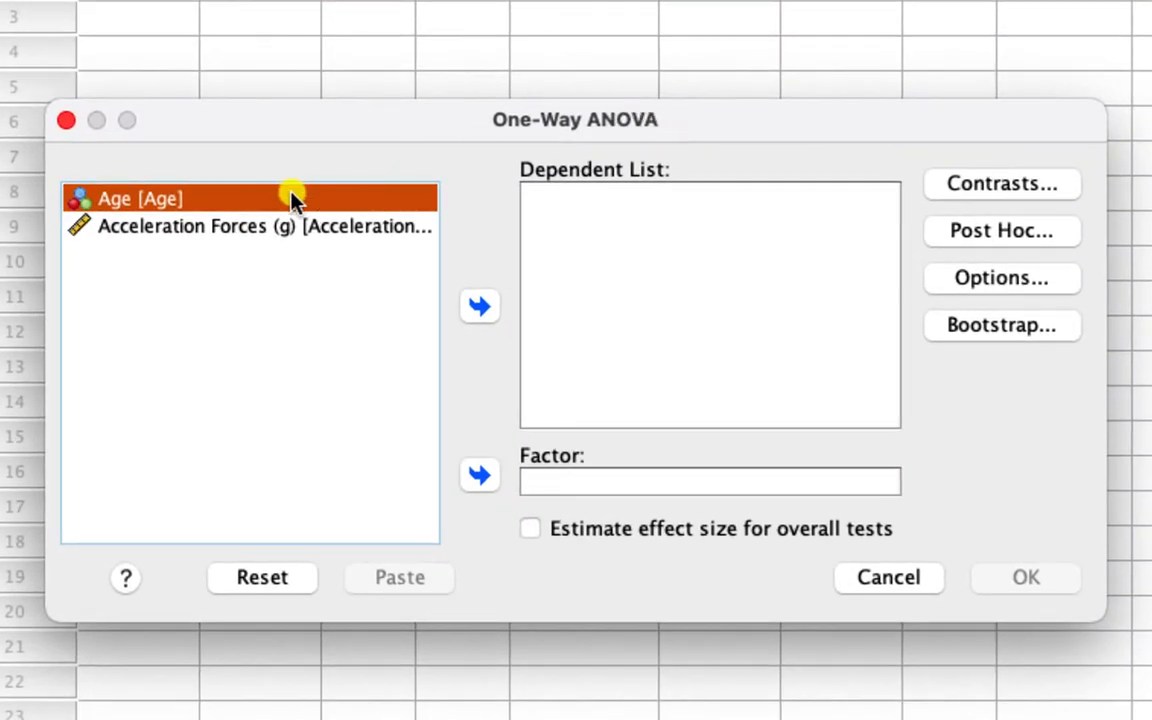
left_click(268, 228)
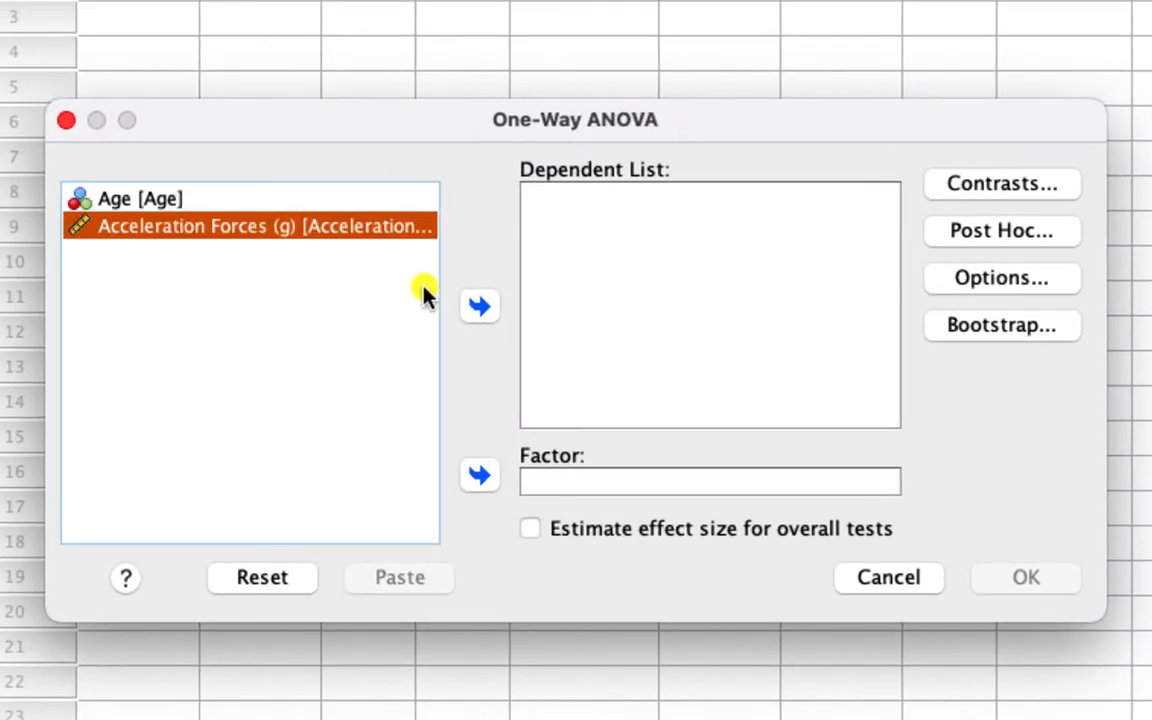
left_click(494, 312)
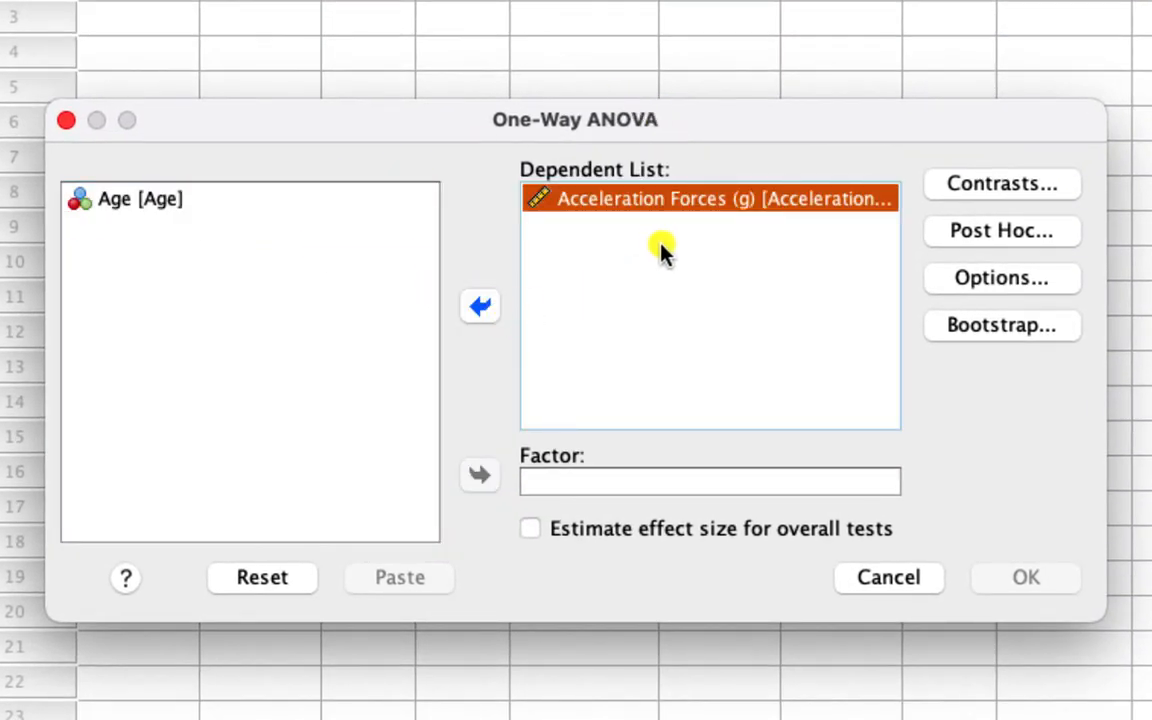
left_click(106, 196)
left_click(480, 477)
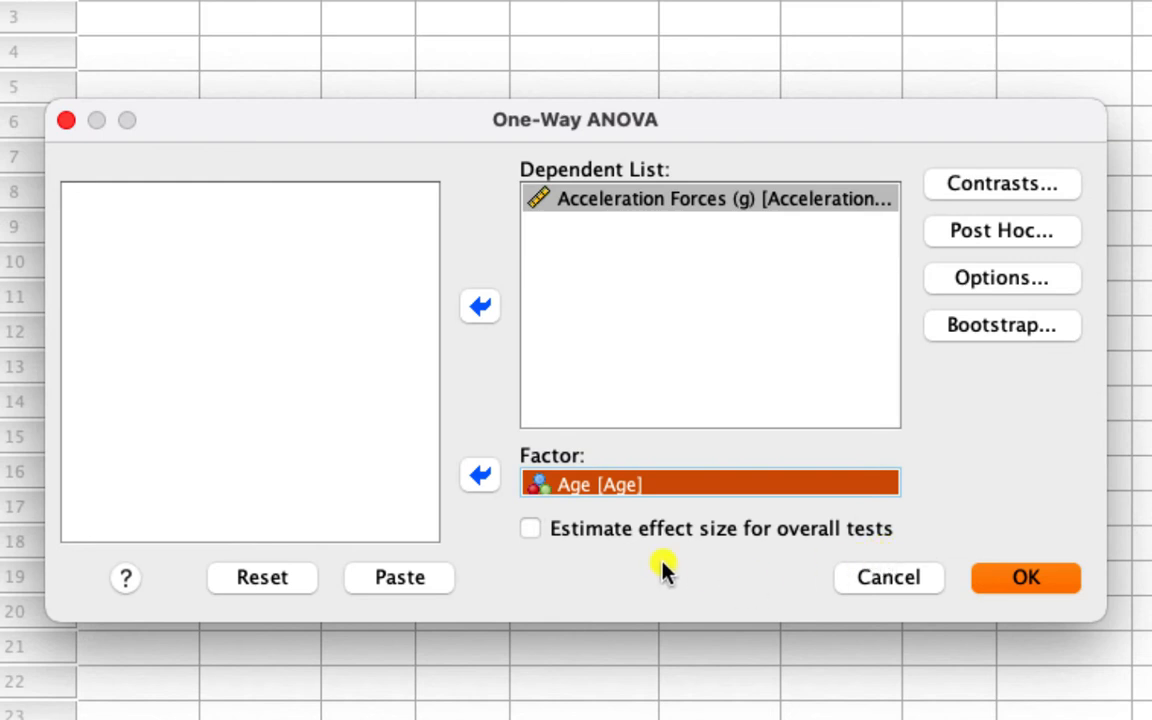
Enable effect size estimation for overall tests and add Tukey and Games-Howell post hoc comparisons to the One-Way ANOVA.
left_click(532, 530)
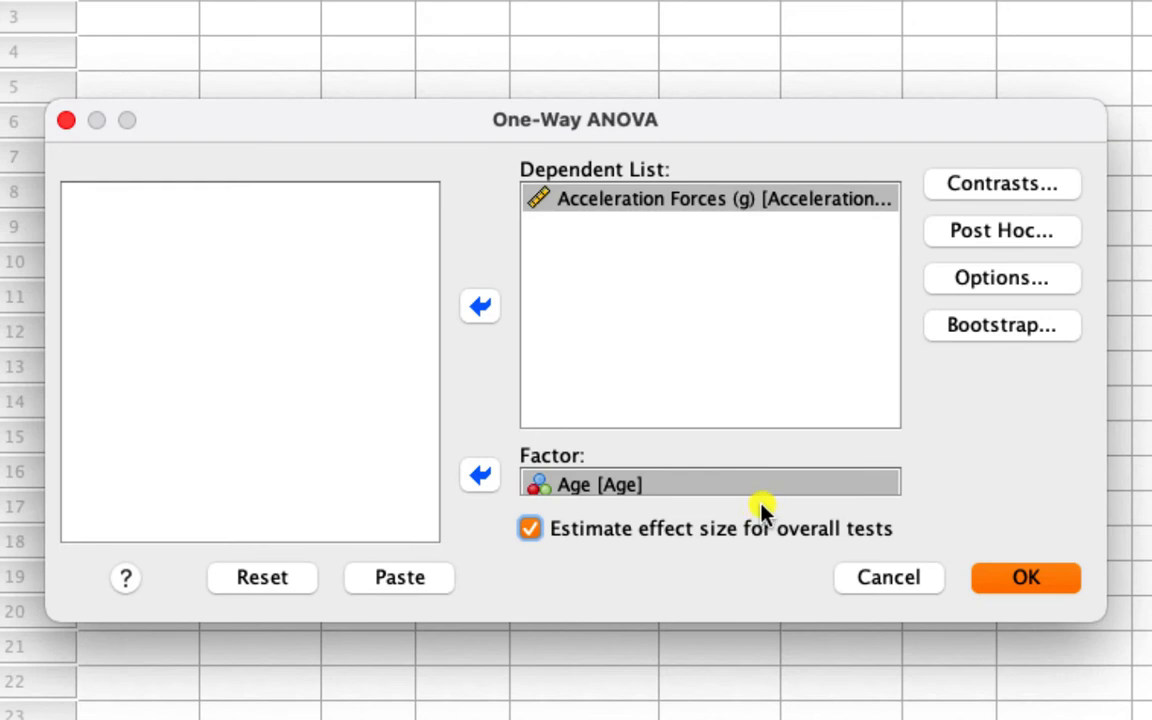
left_click(997, 232)
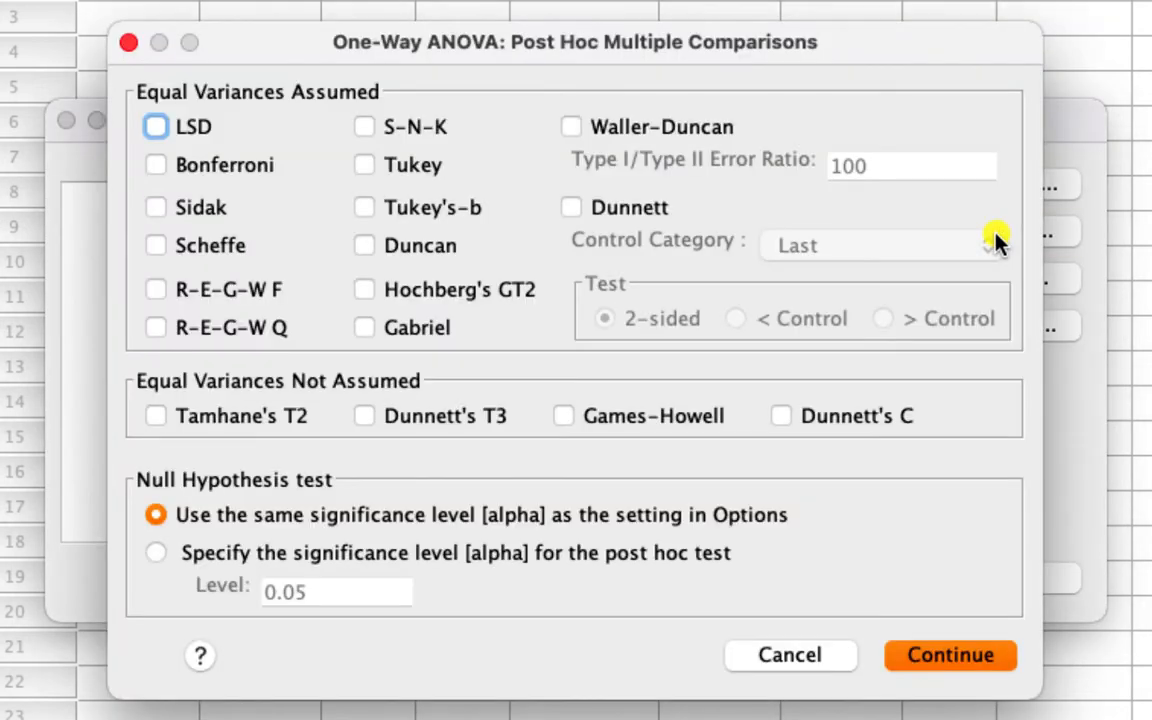
left_click(362, 165)
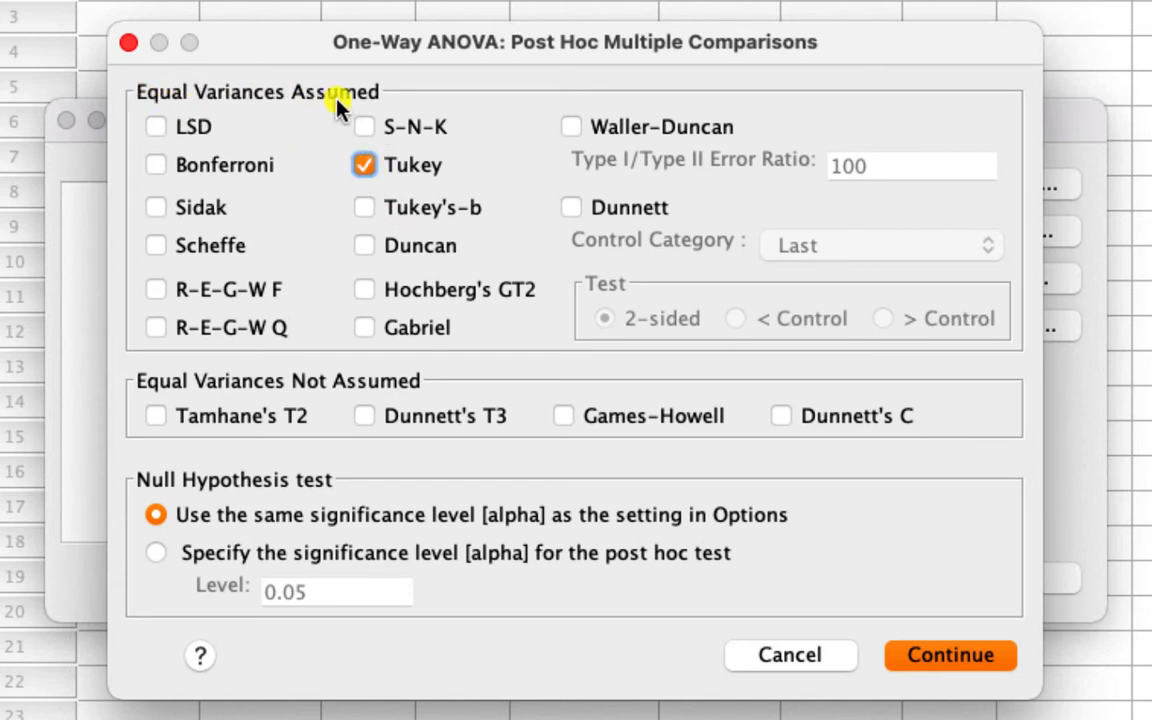
left_click(566, 418)
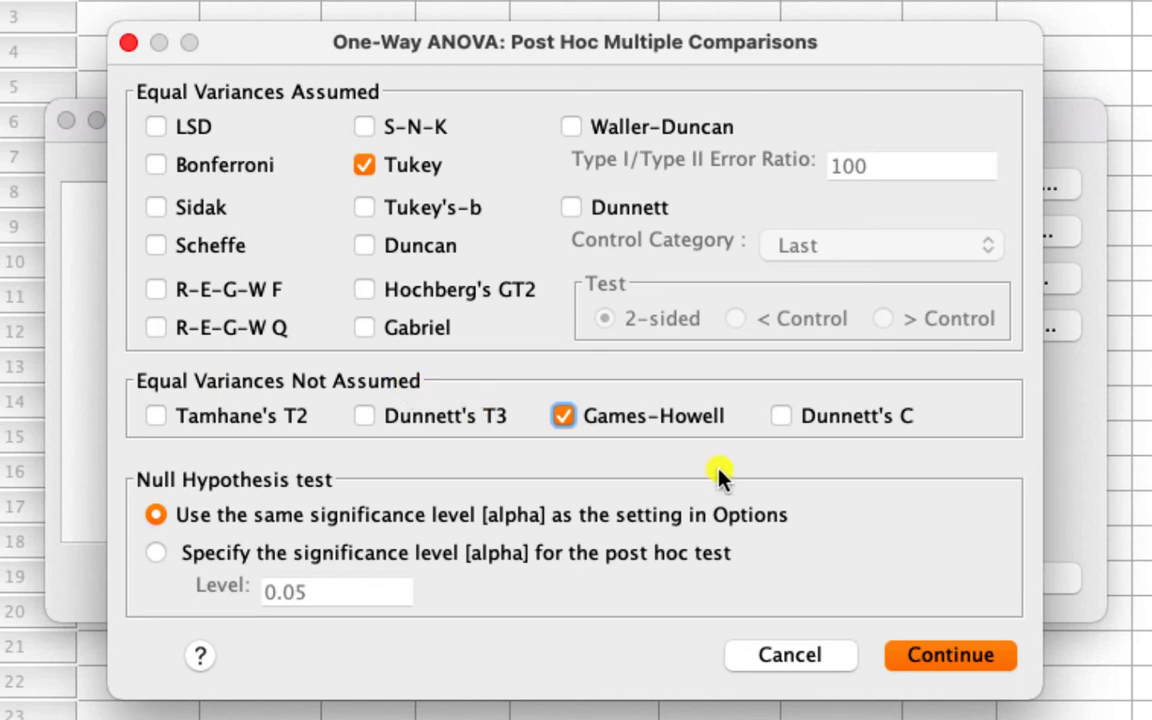
left_click(955, 656)
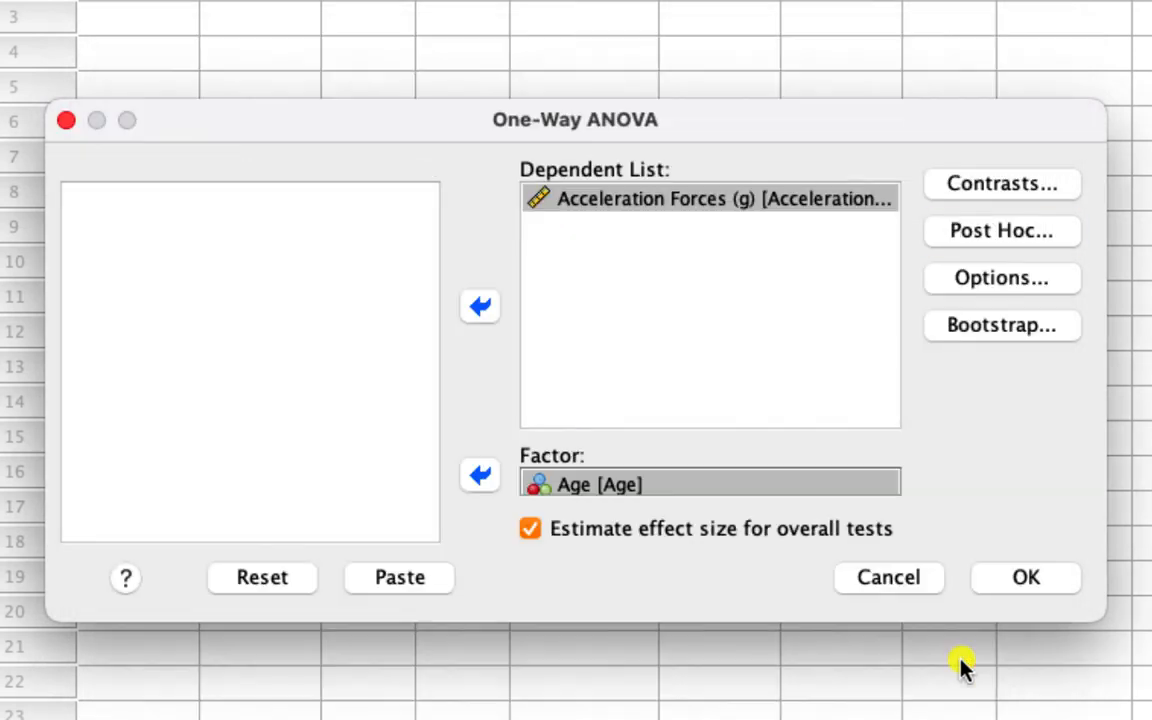
Include descriptive statistics, the homogeneity of variance test and the Welch test, and run the One-Way ANOVA.
left_click(1003, 278)
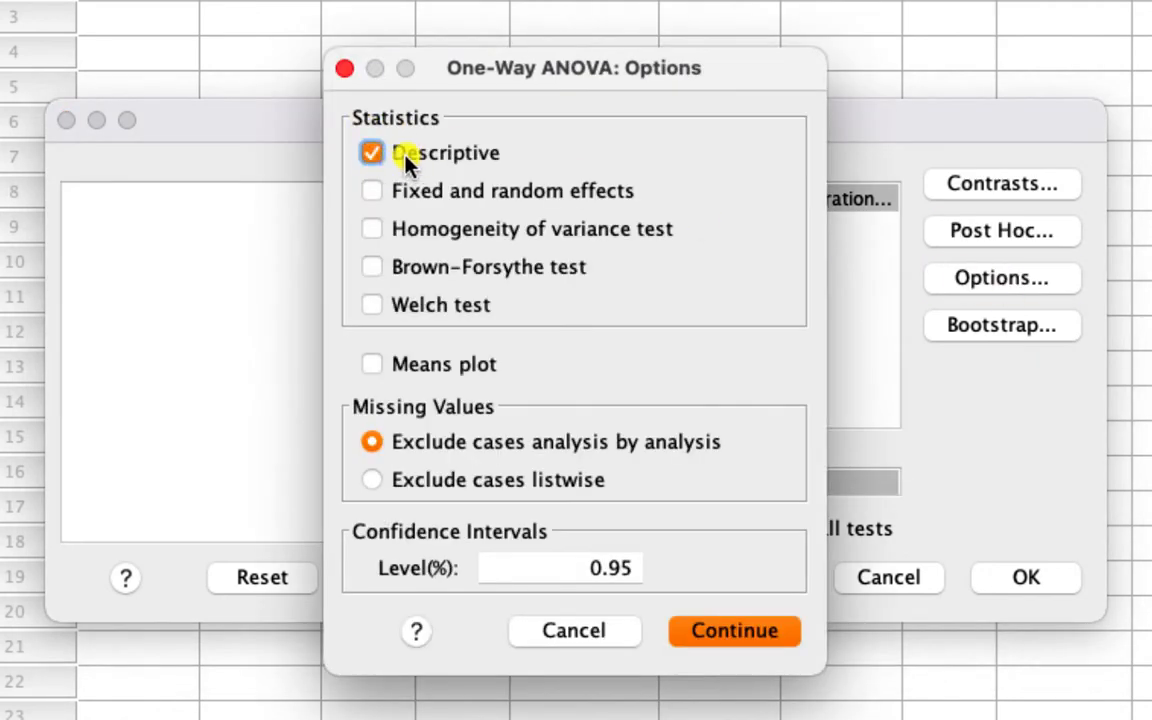
left_click(372, 229)
left_click(372, 305)
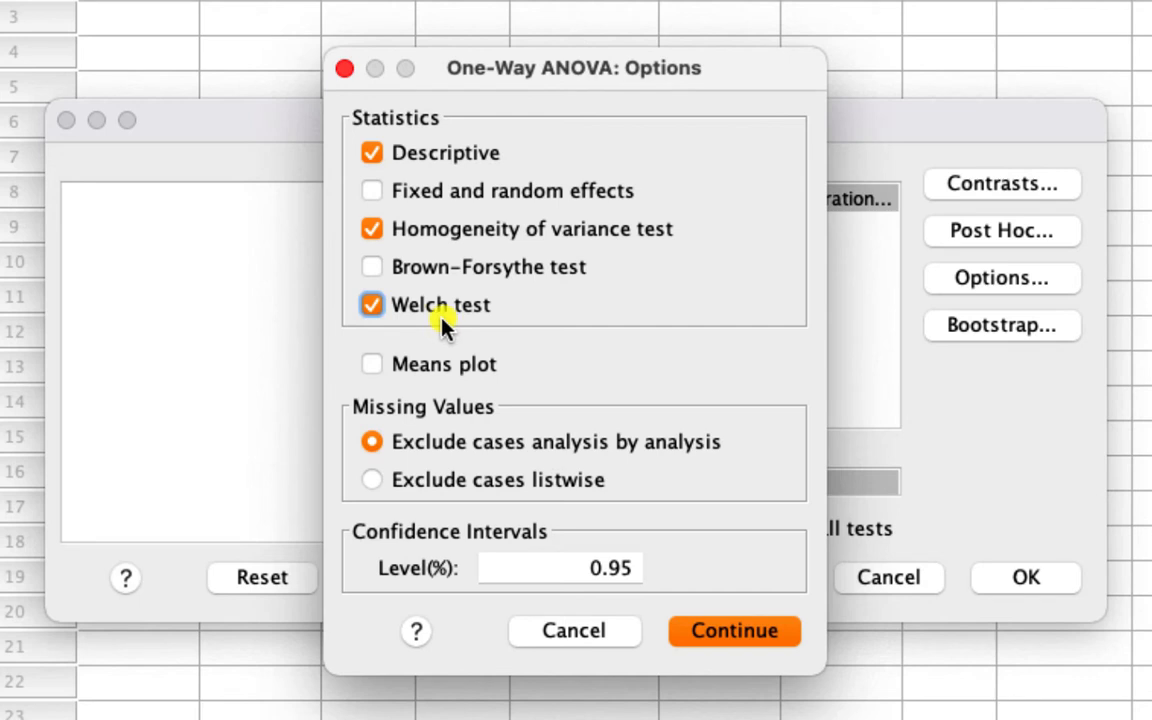
left_click(752, 640)
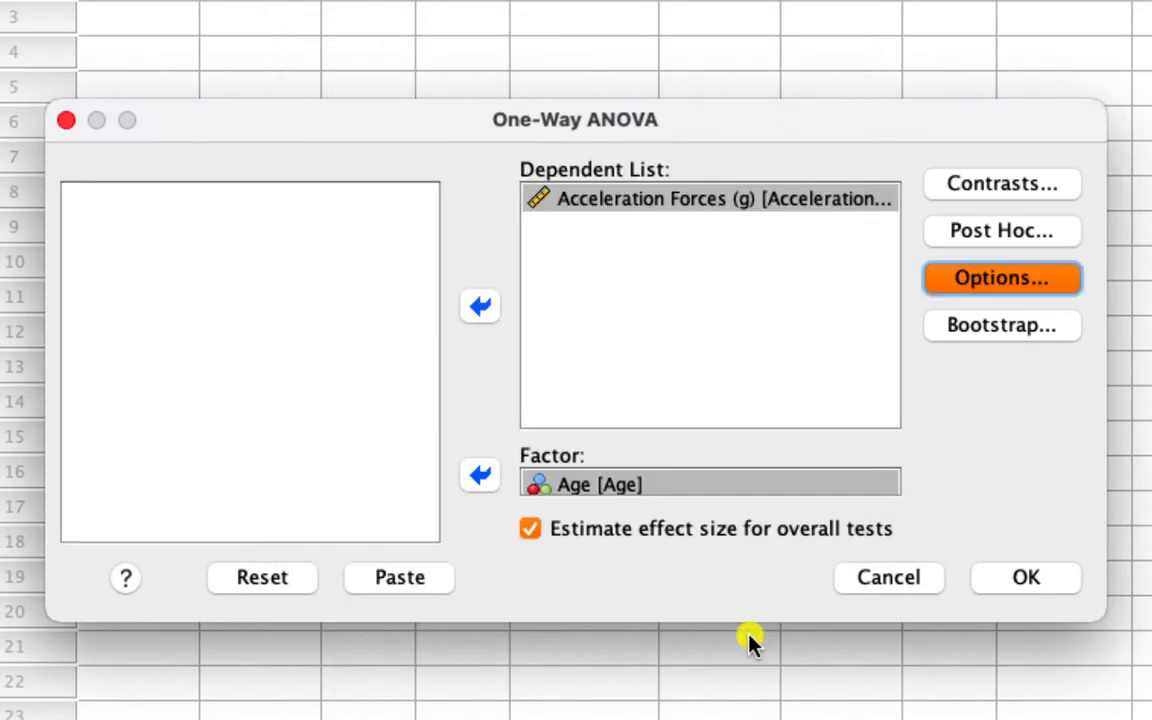
left_click(1025, 579)
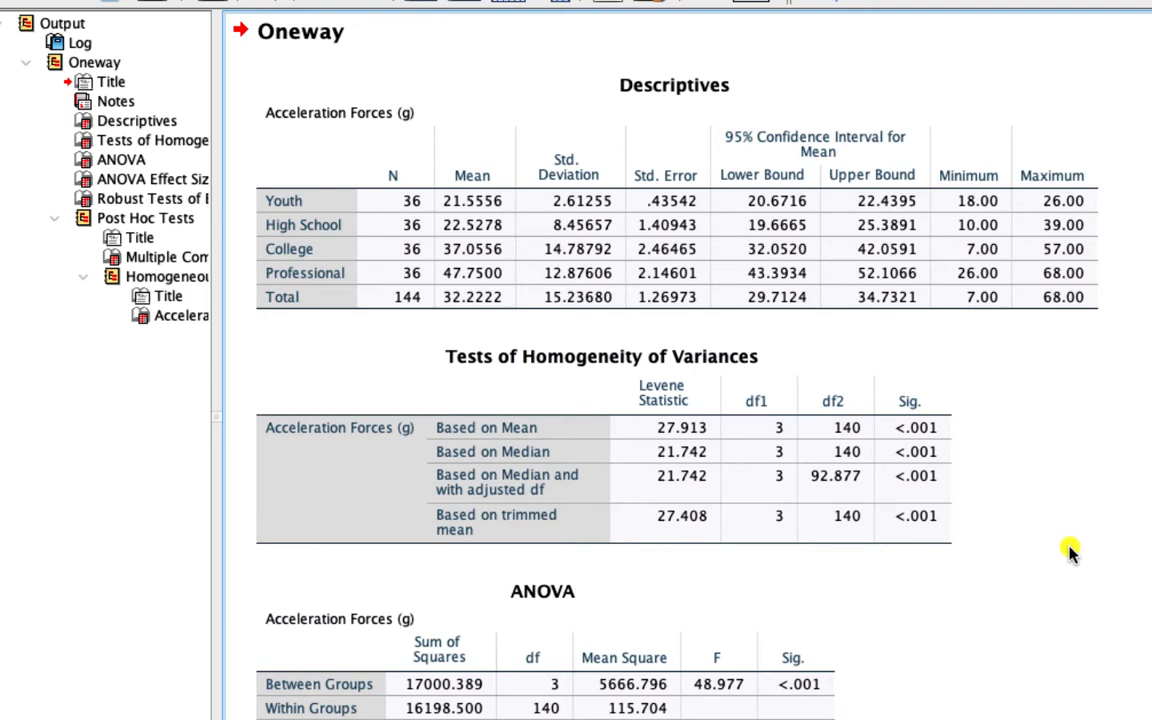
Delete the Log and Notes entries from the output.
left_click(58, 44)
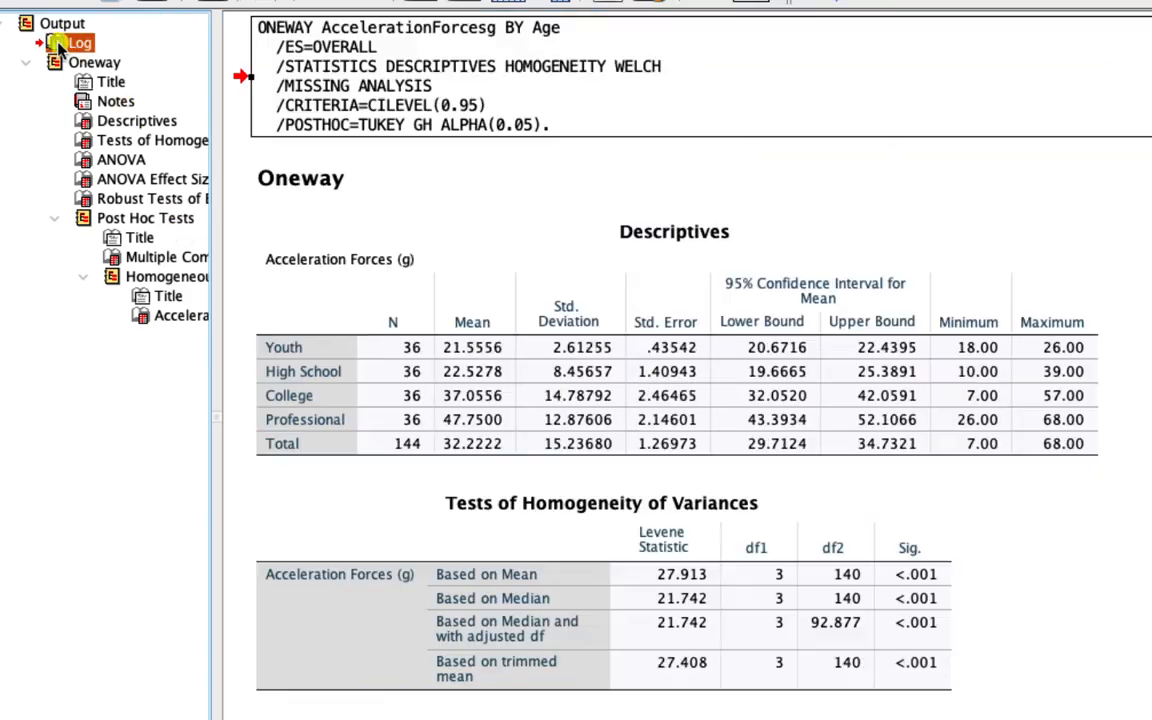
double_click(58, 44)
right_click(70, 44)
left_click(93, 64)
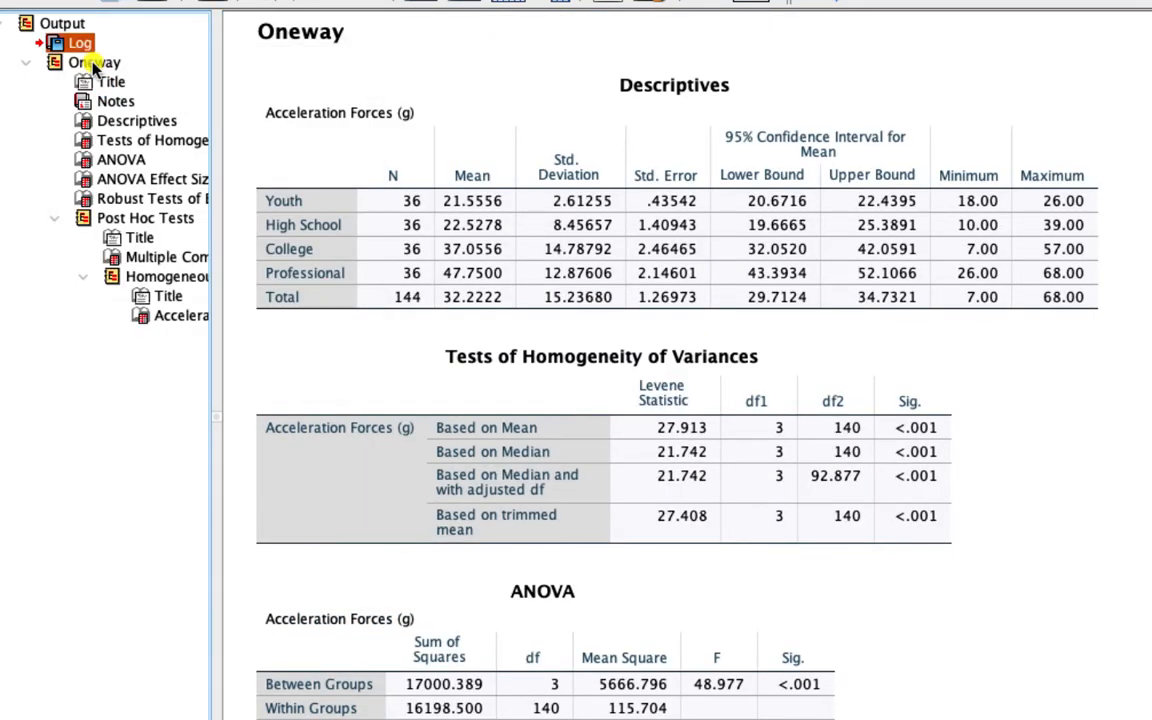
double_click(108, 85)
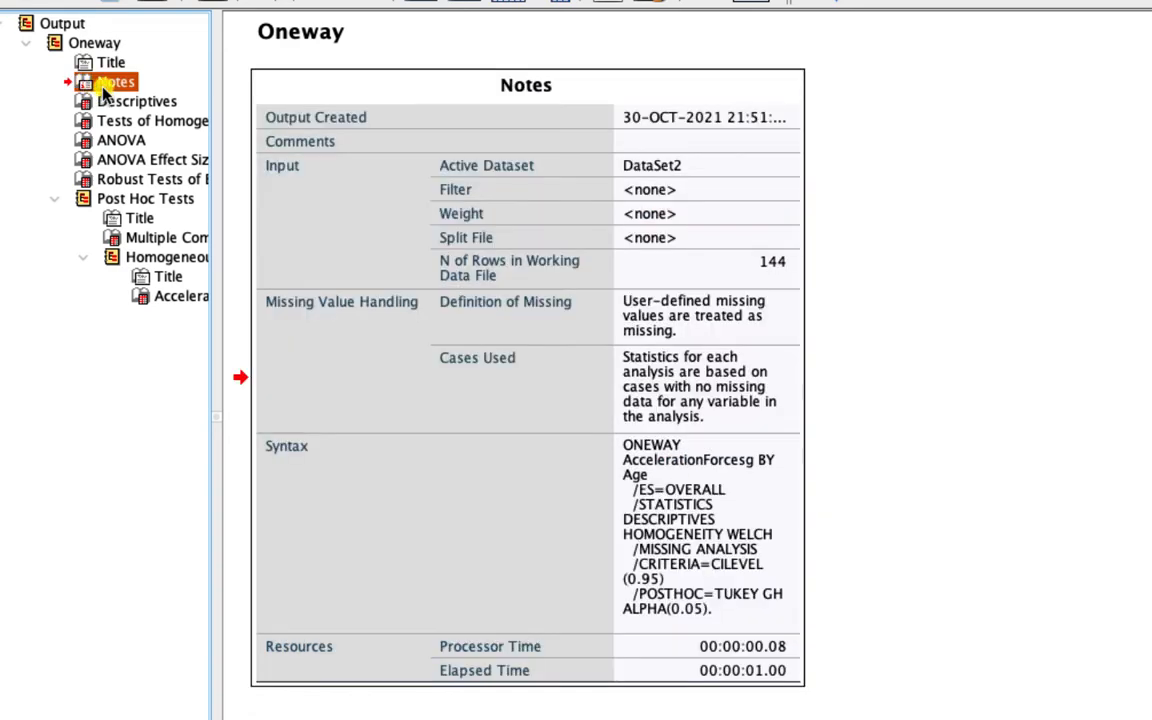
right_click(103, 90)
left_click(105, 103)
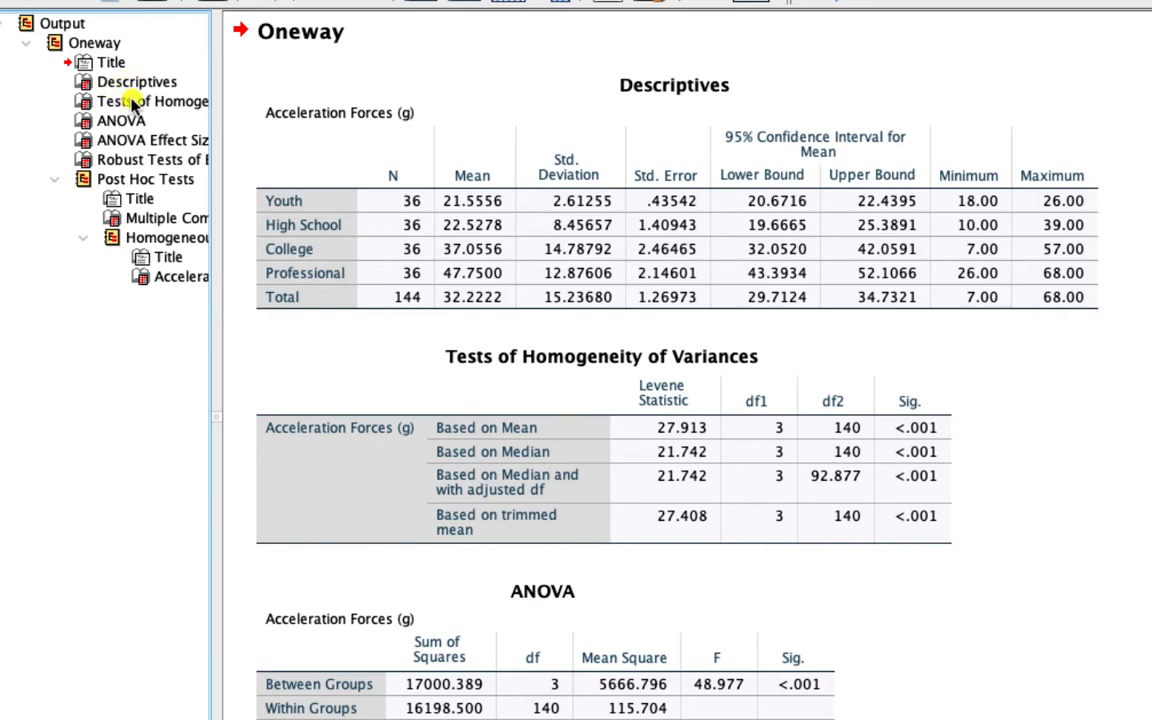
Examine the Descriptives, Tests of Homogeneity of Variances and ANOVA tables, checking the significance values.
left_click(432, 99)
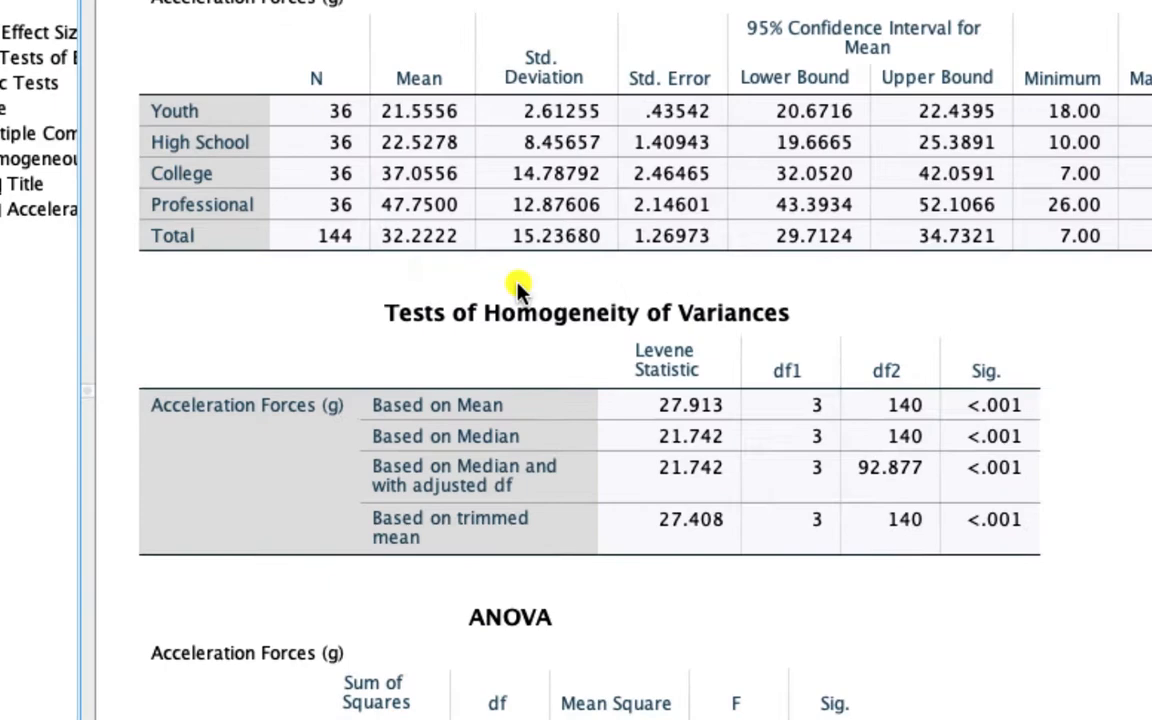
left_click(238, 370)
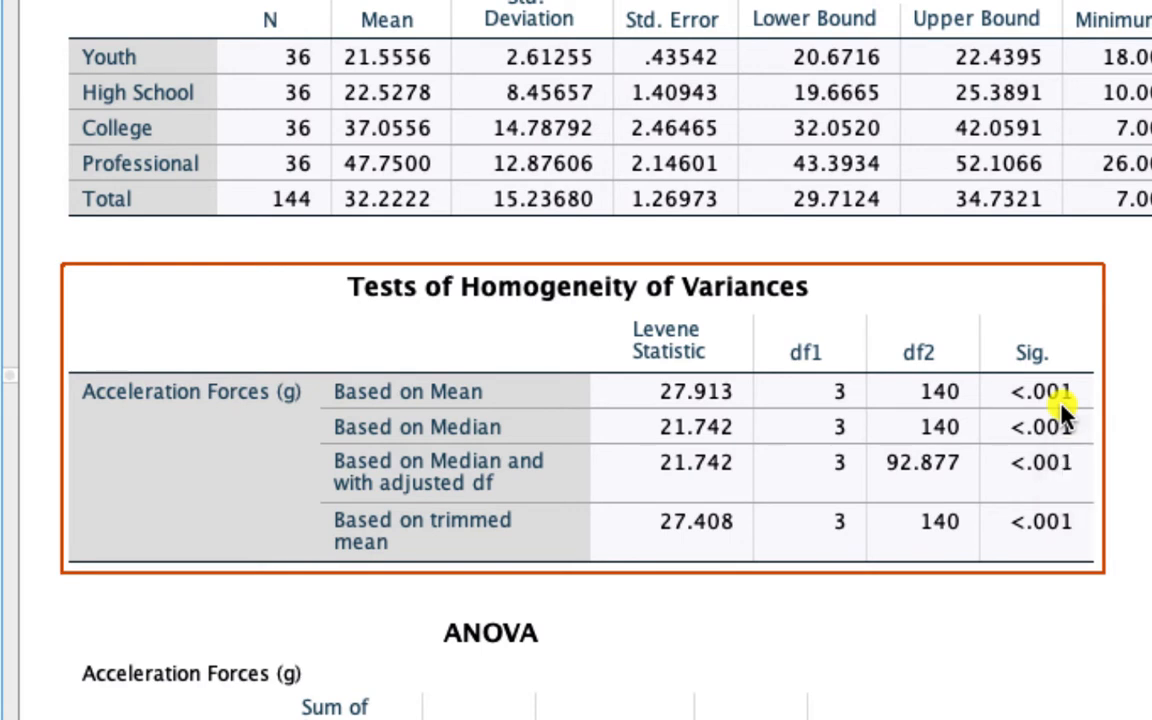
scroll(1075, 415, "down", 3)
left_click(848, 540)
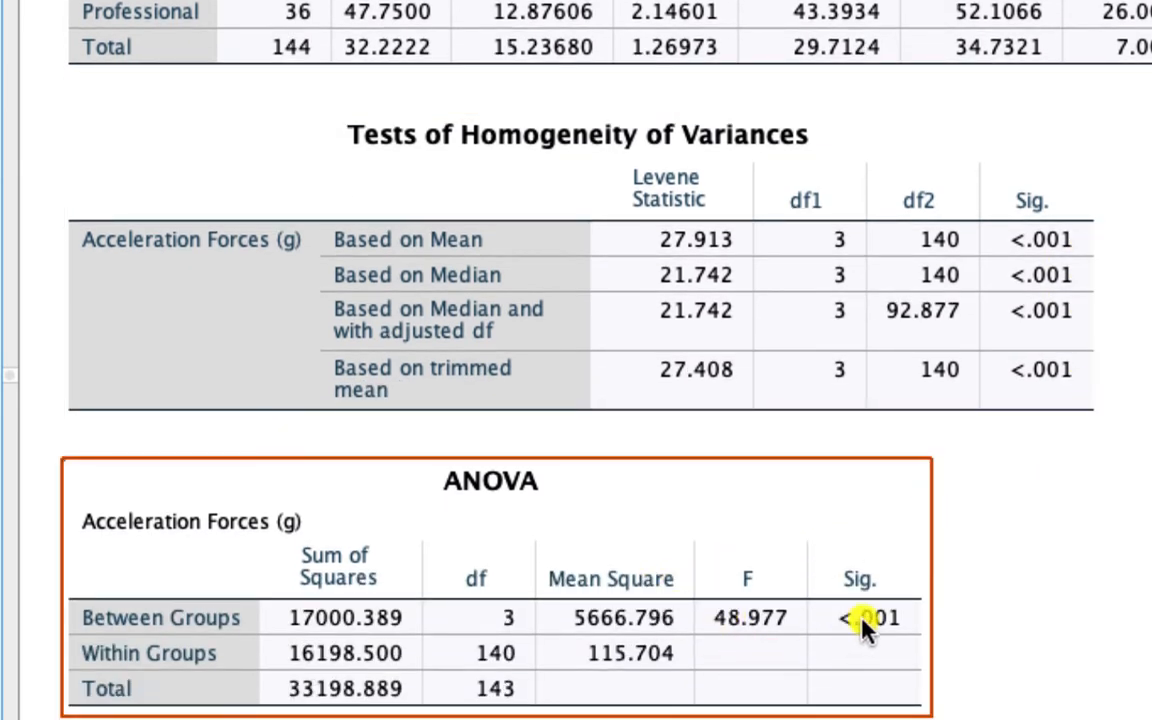
scroll(1018, 592, "down", 11)
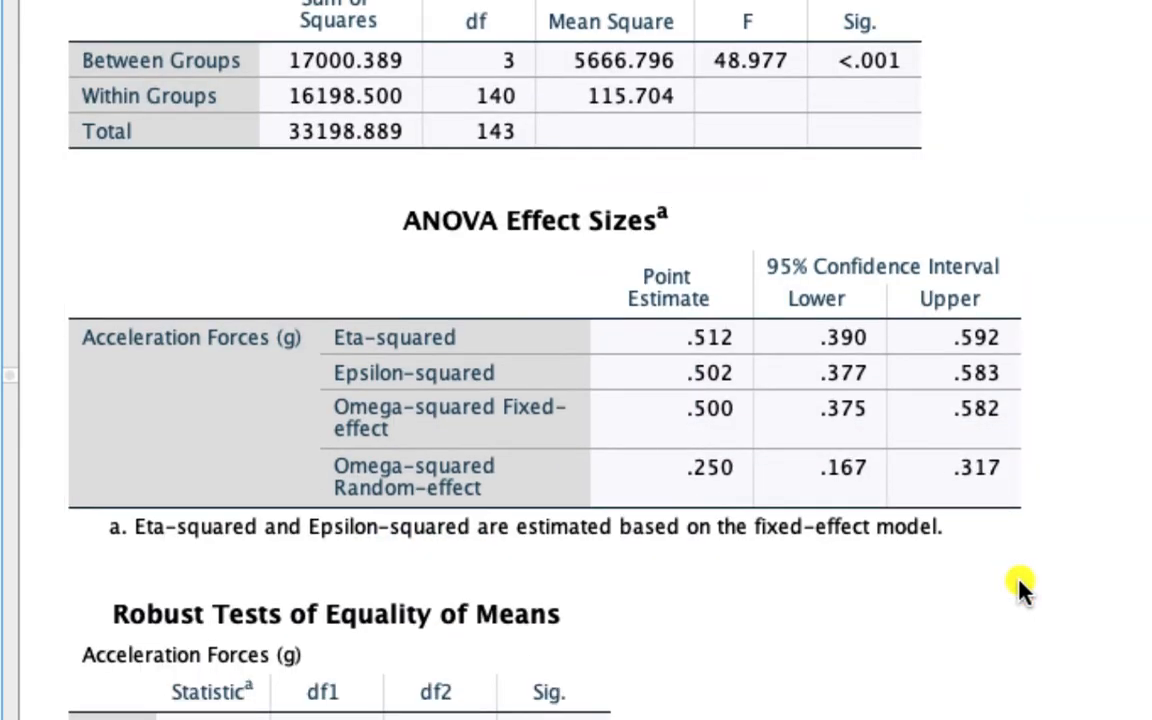
Examine the Welch result under Robust Tests of Equality of Means and the Tukey and Games-Howell multiple comparisons.
left_click(95, 648)
scroll(100, 560, "down", 5)
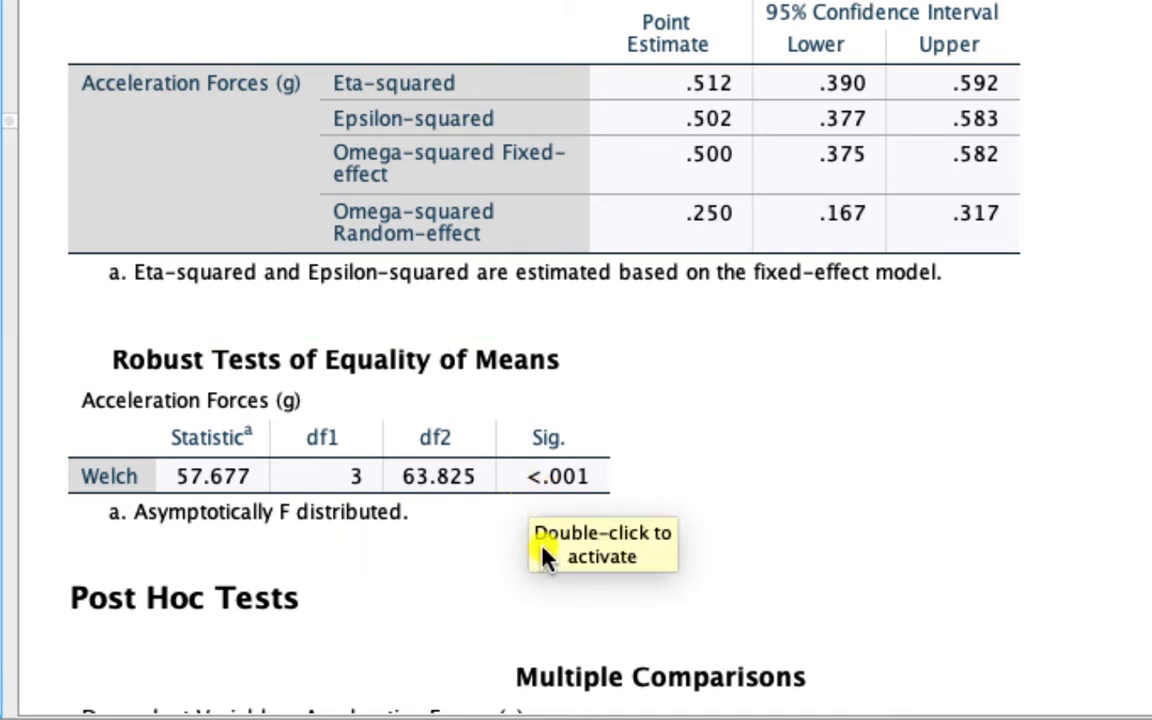
left_click(576, 497)
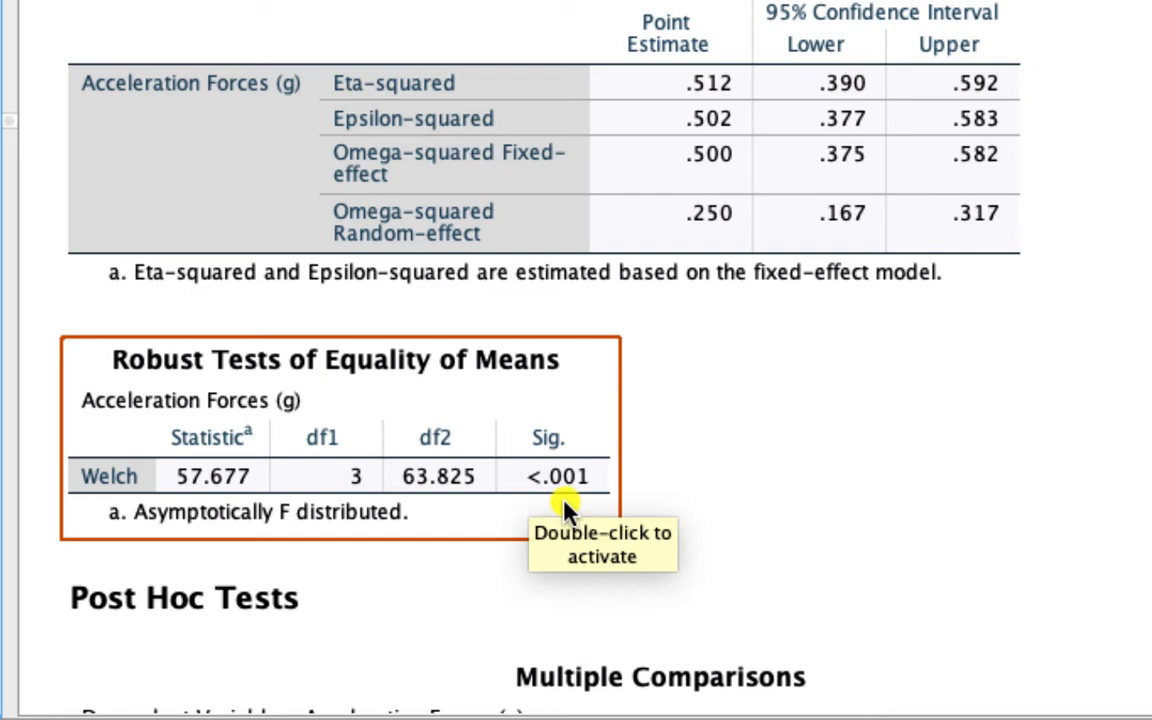
scroll(564, 500, "down", 2)
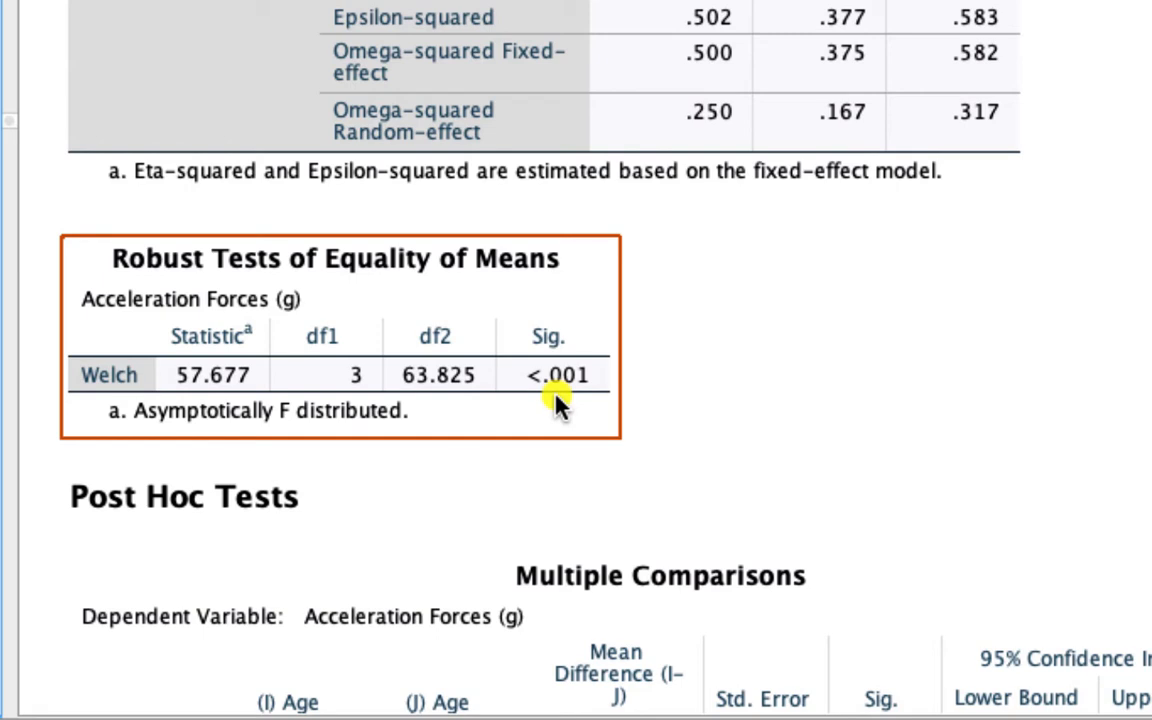
left_click(690, 410)
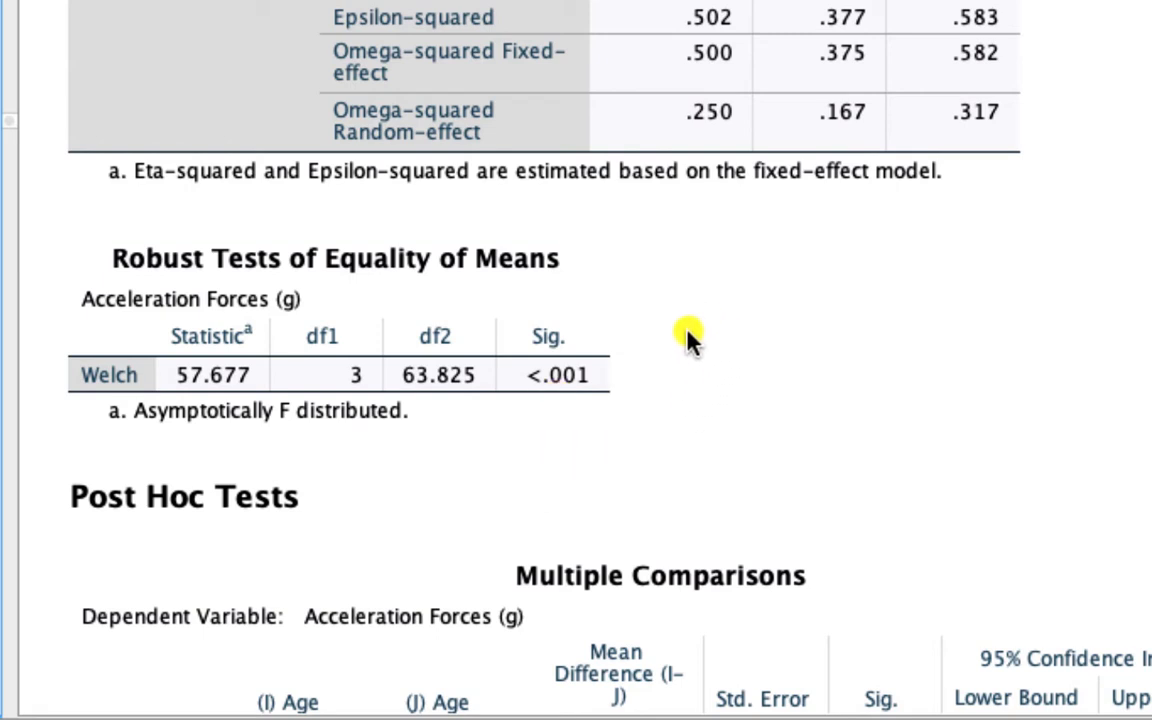
left_click(527, 330)
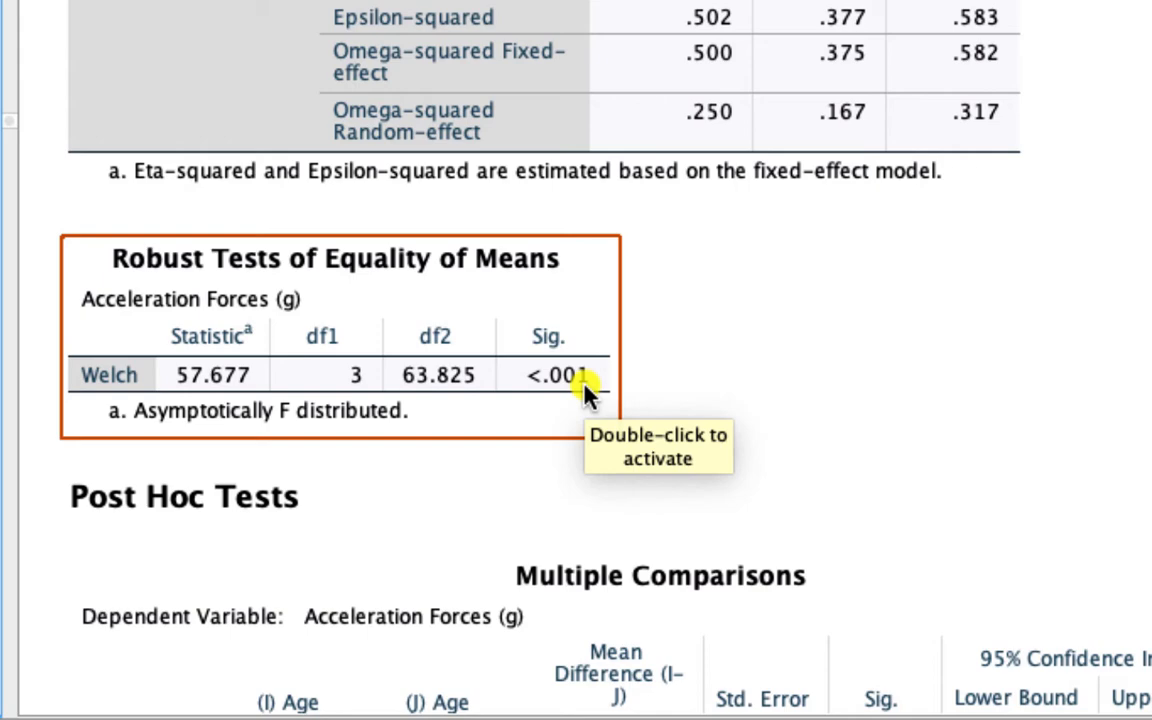
scroll(584, 388, "down", 3)
scroll(456, 673, "down", 5)
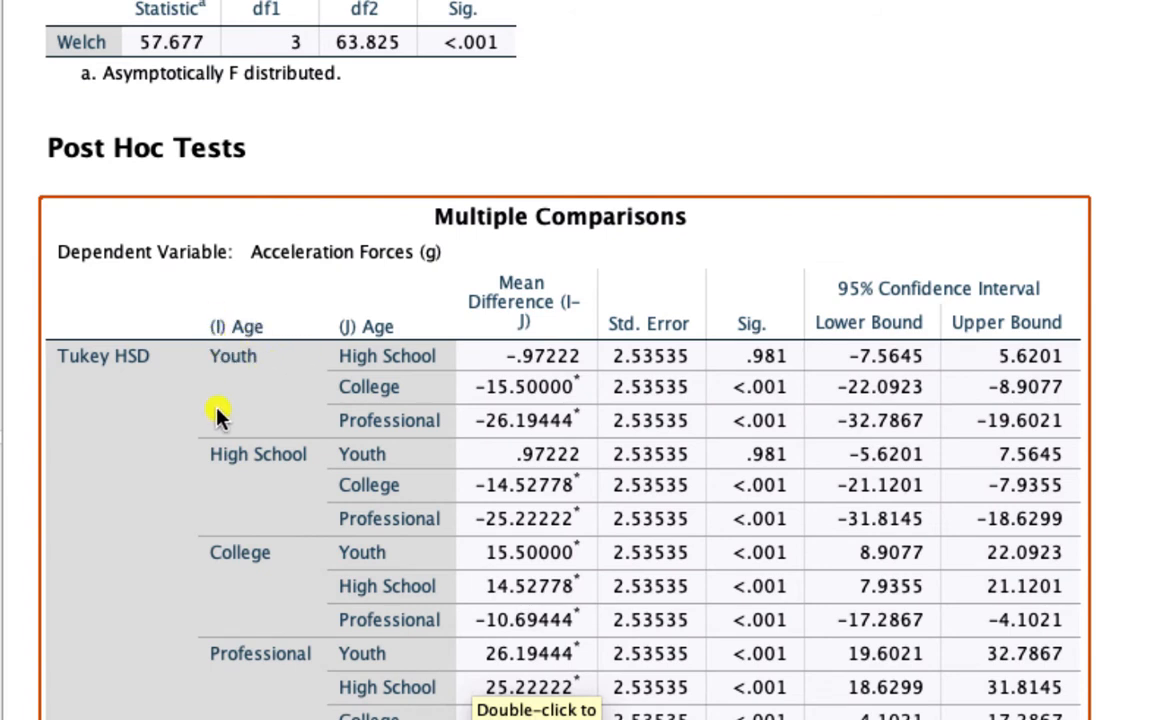
scroll(166, 397, "down", 5)
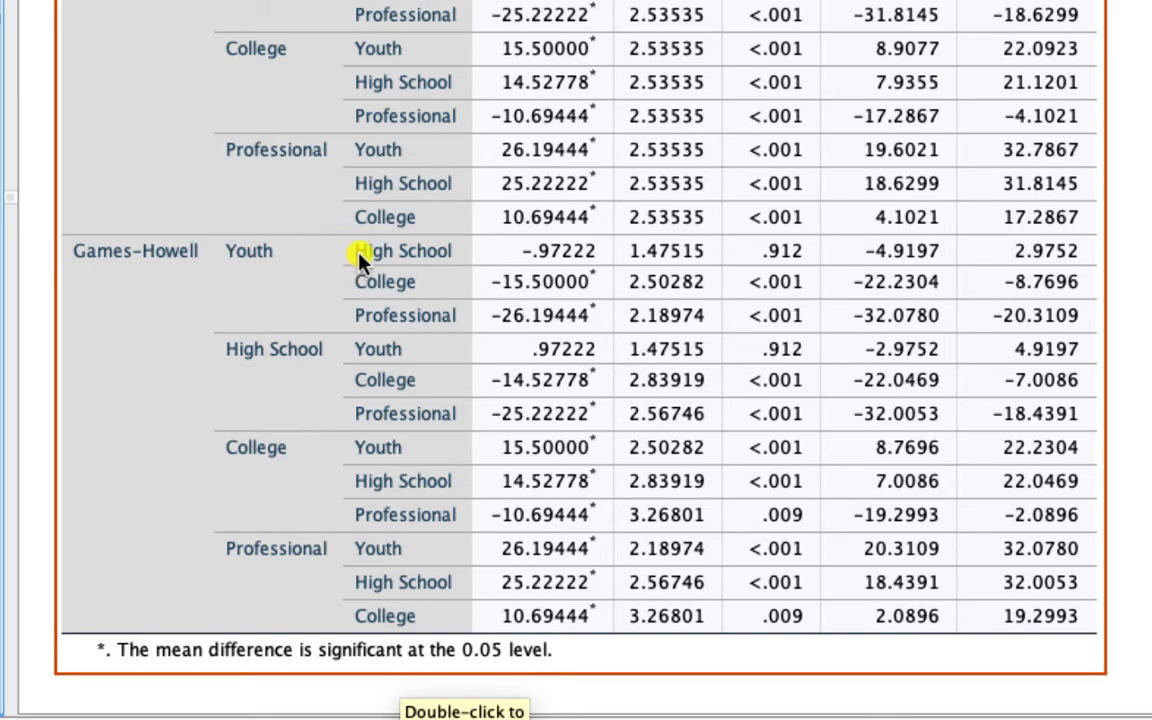
Delete the Homogeneous Subsets heading and its Acceleration Forces (g) table from the output.
scroll(360, 258, "down", 10)
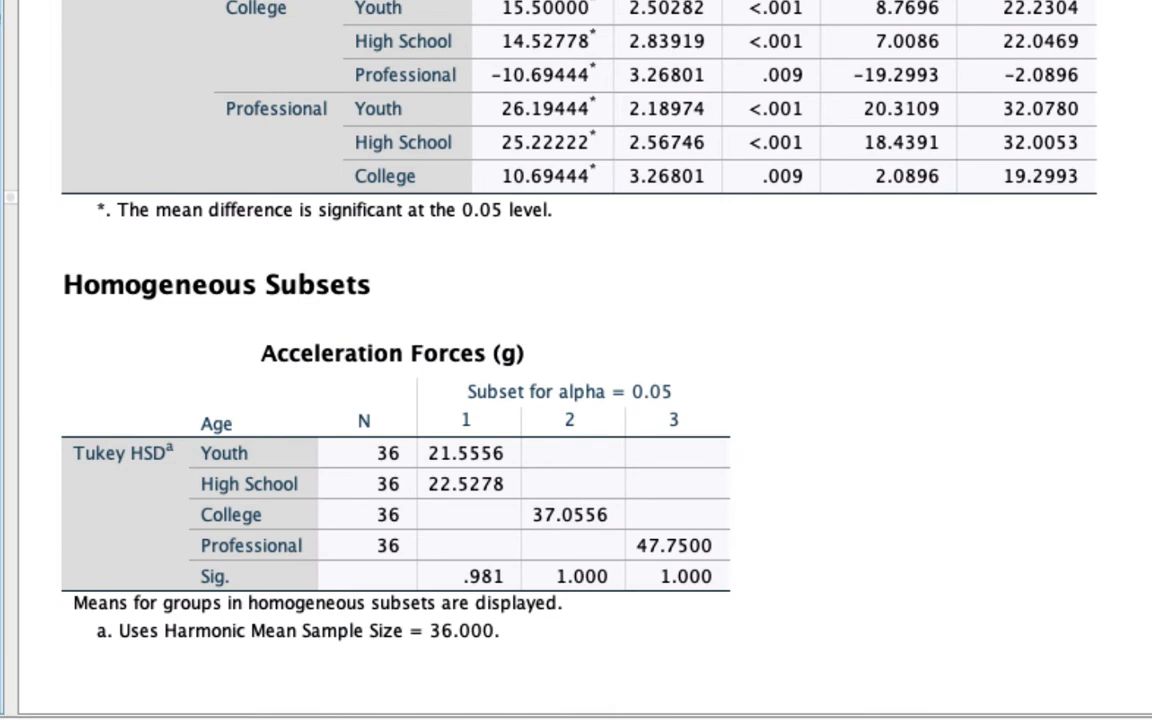
left_click(216, 285)
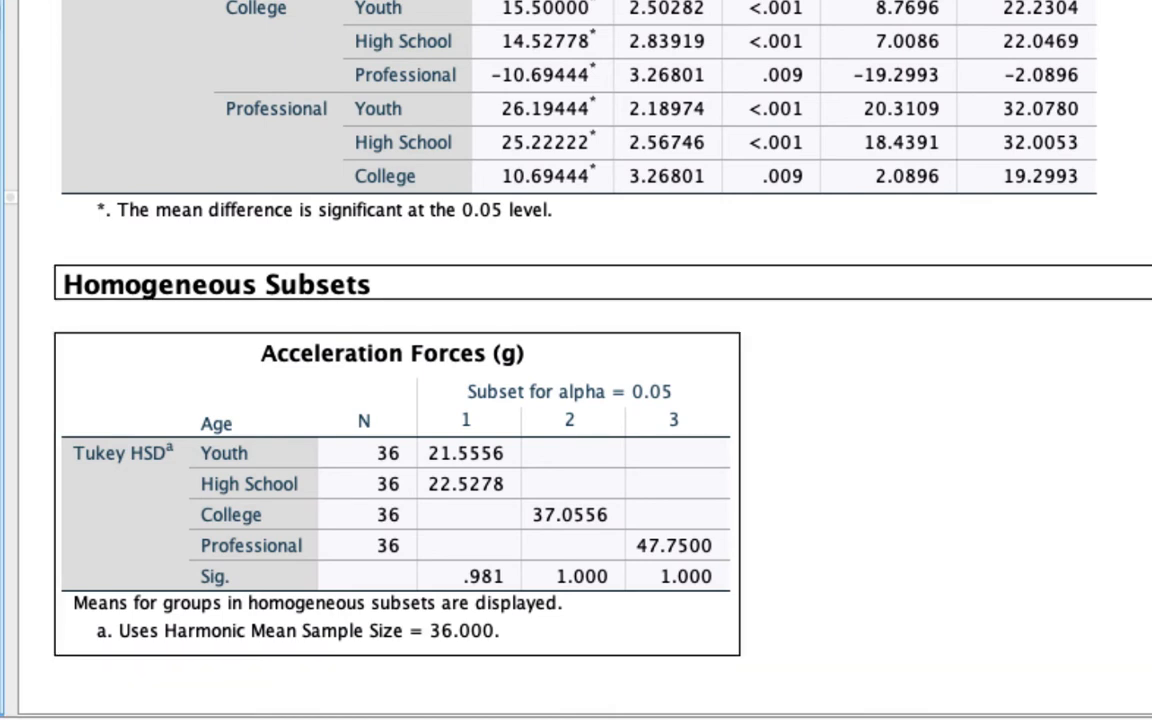
right_click(2, 8)
left_click(20, 2)
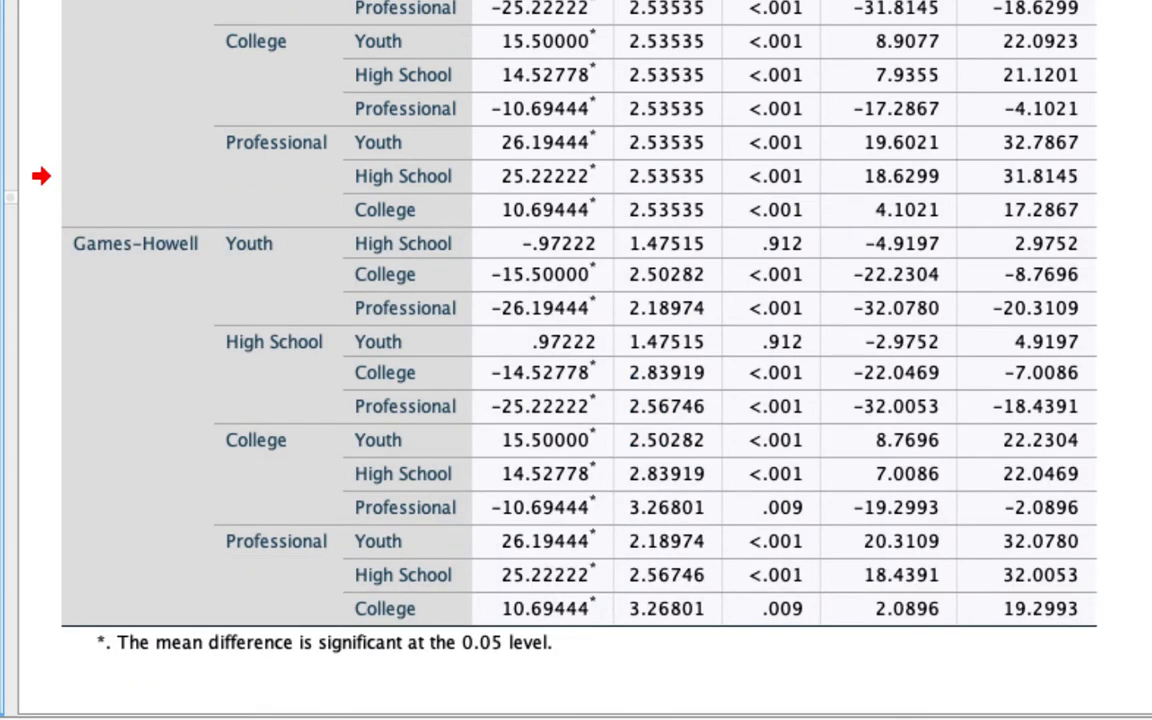
Review the ANOVA Effect Sizes table and open the ANOVA table above it for editing.
scroll(576, 360, "up", 6)
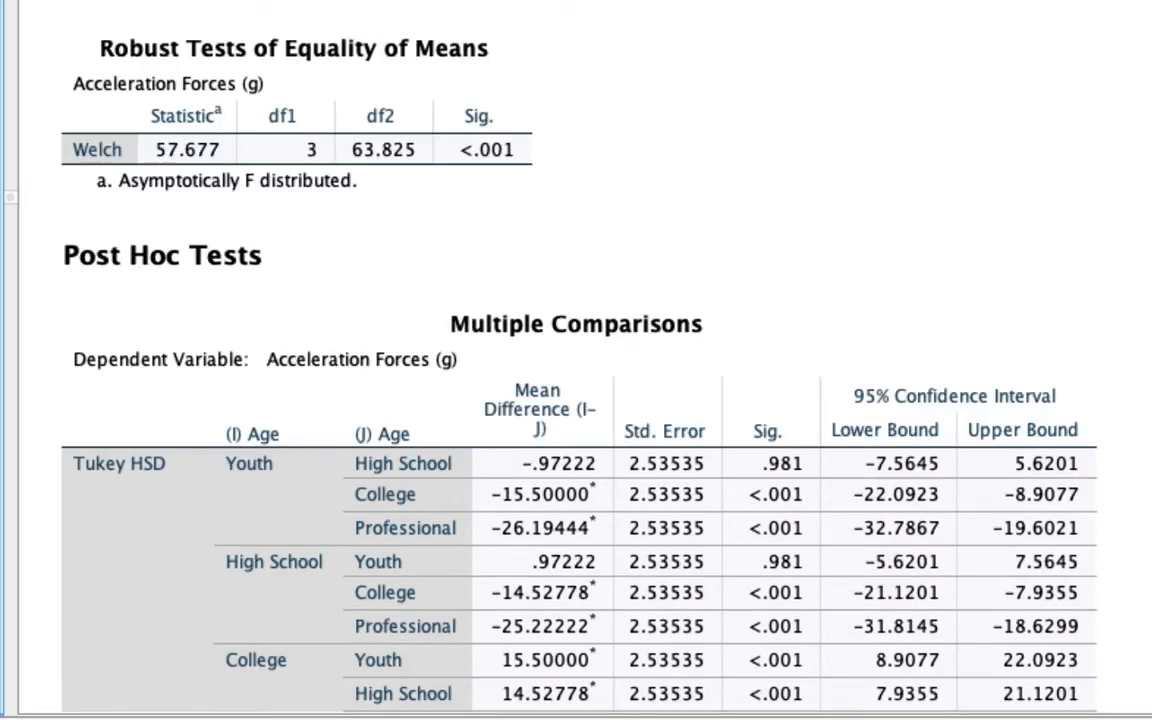
scroll(609, 231, "up", 5)
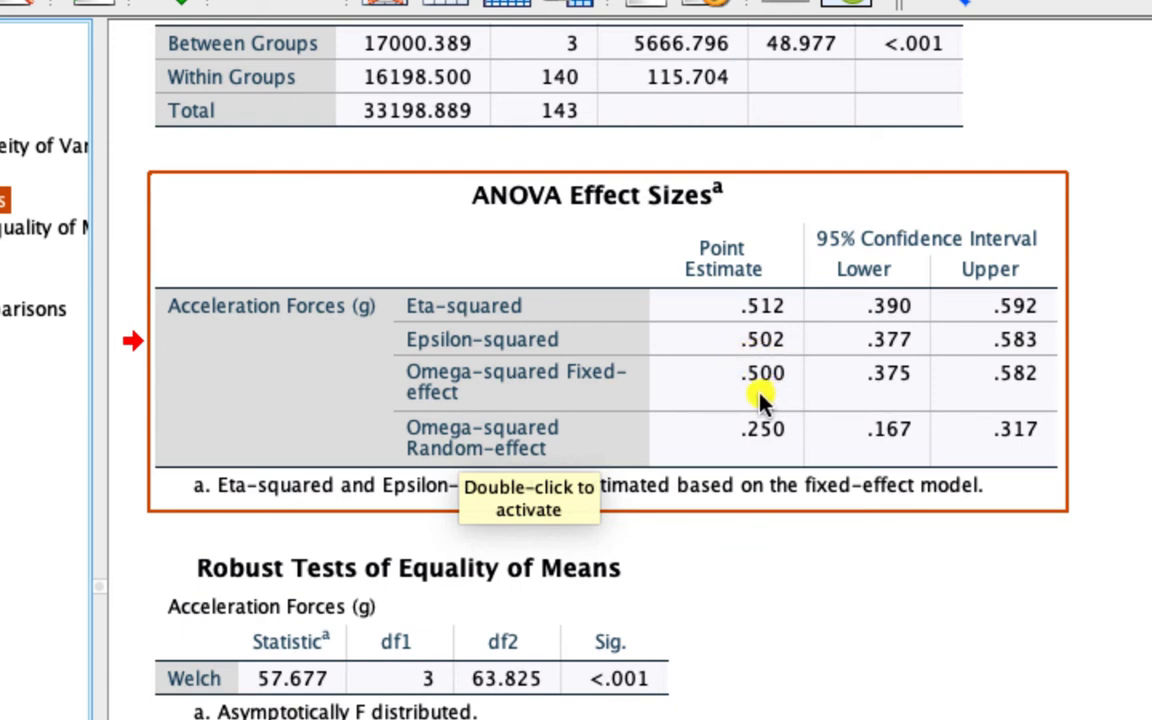
scroll(760, 400, "up", 2)
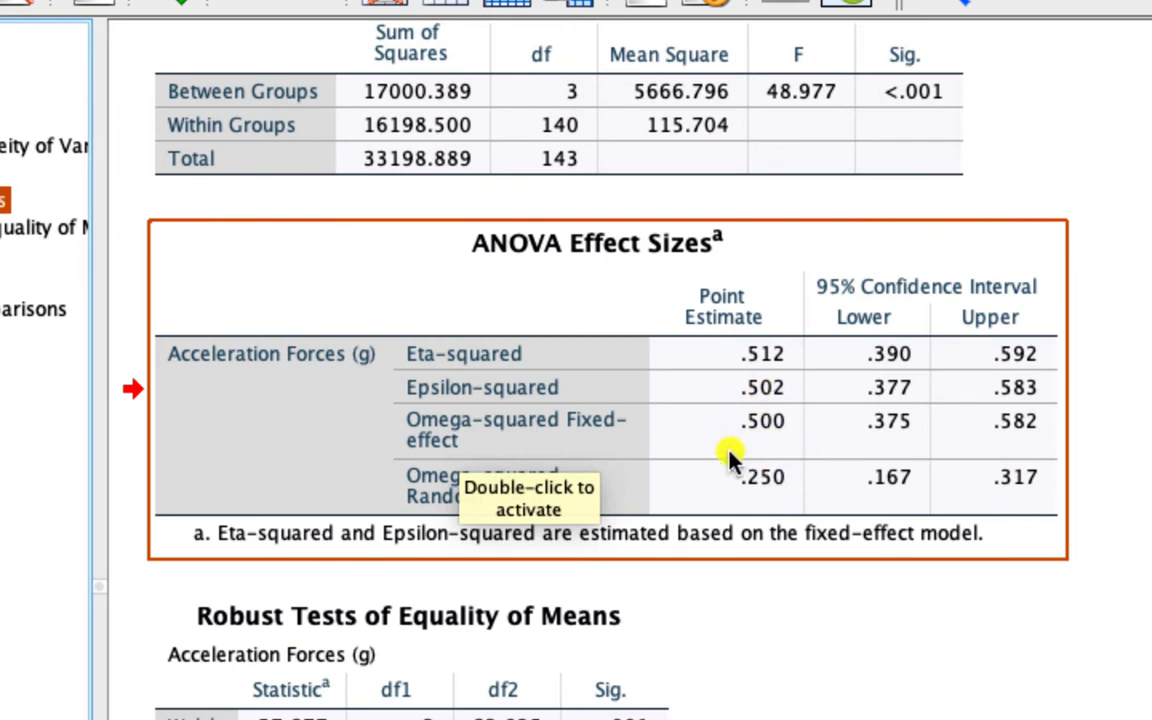
scroll(724, 462, "up", 6)
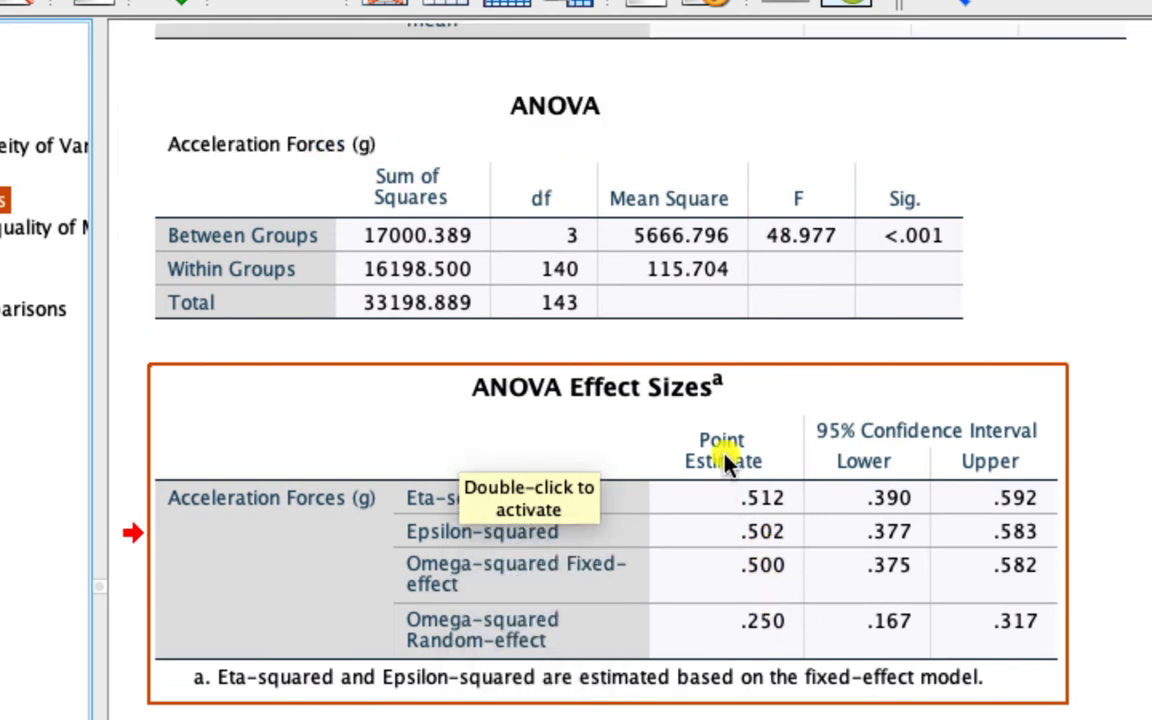
left_click(466, 322)
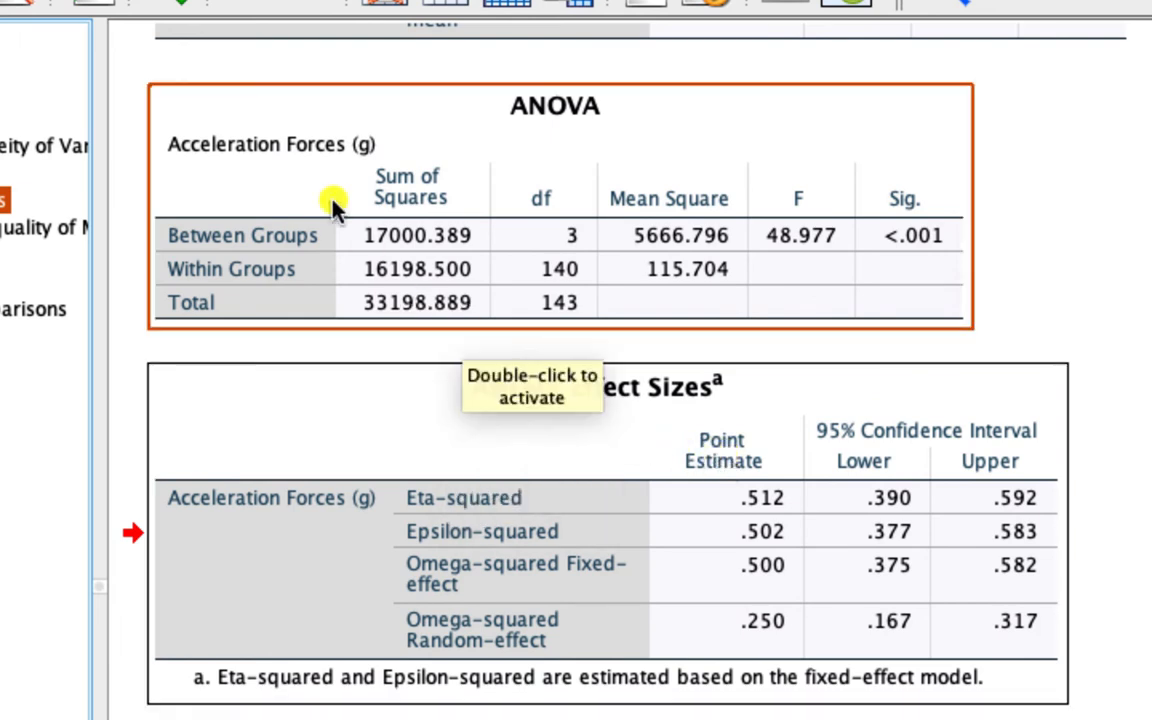
double_click(560, 215)
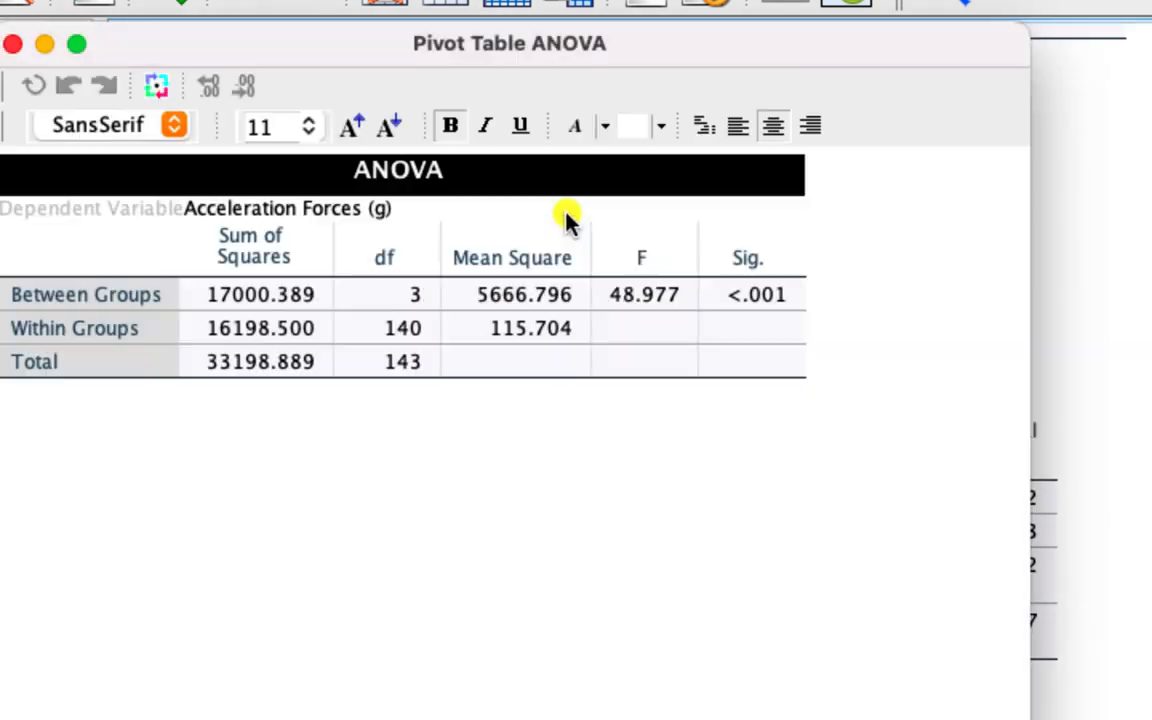
left_click(103, 260)
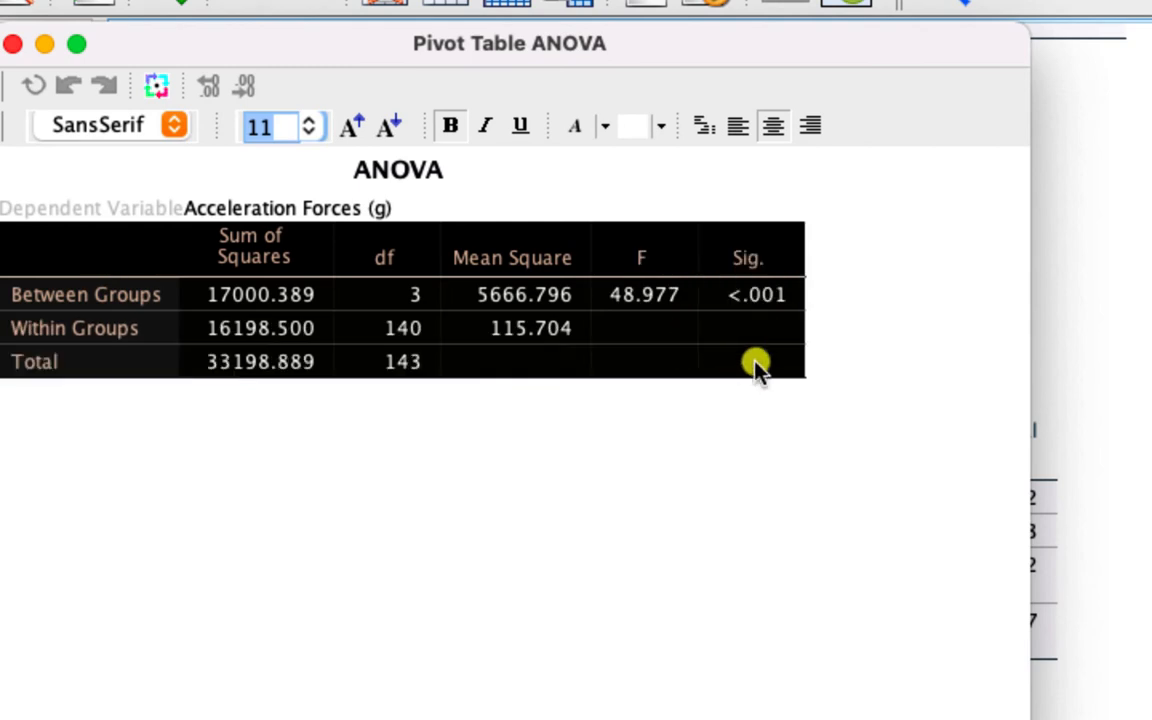
right_click(722, 370)
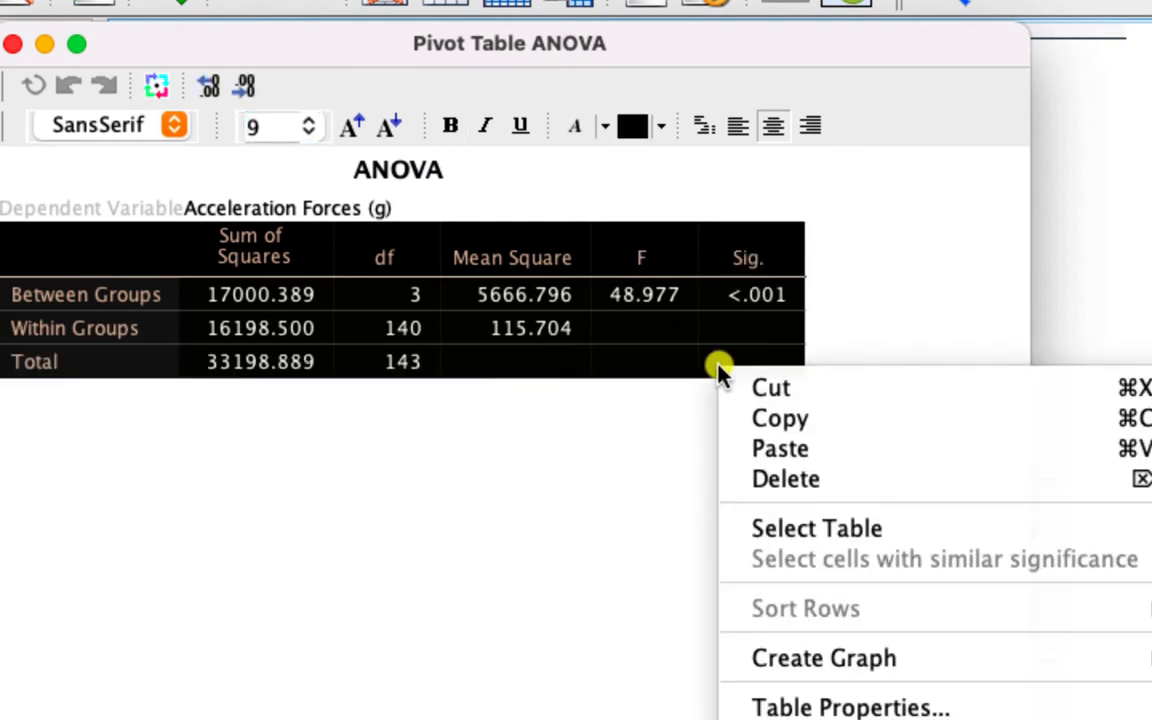
left_click(545, 410)
Copy the ANOVA table's cells from the row labels through the F column, excluding Sig., and close the pivot table editor.
left_click_drag(79, 254, 635, 357)
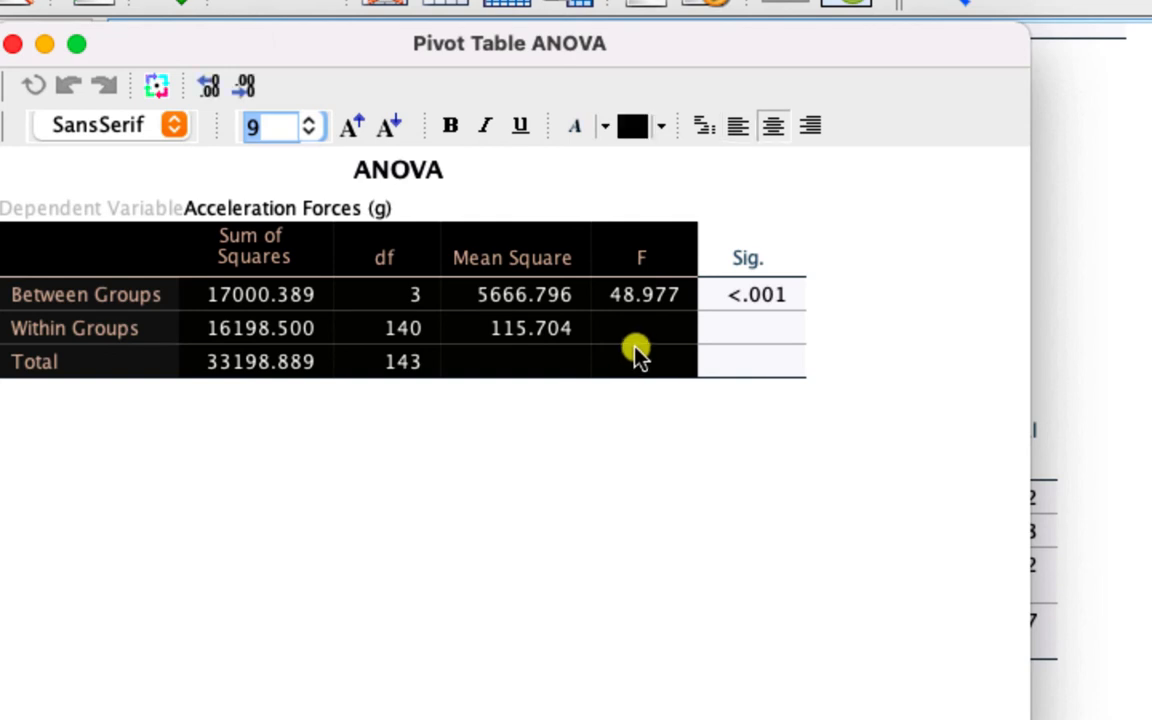
right_click(496, 292)
left_click(496, 360)
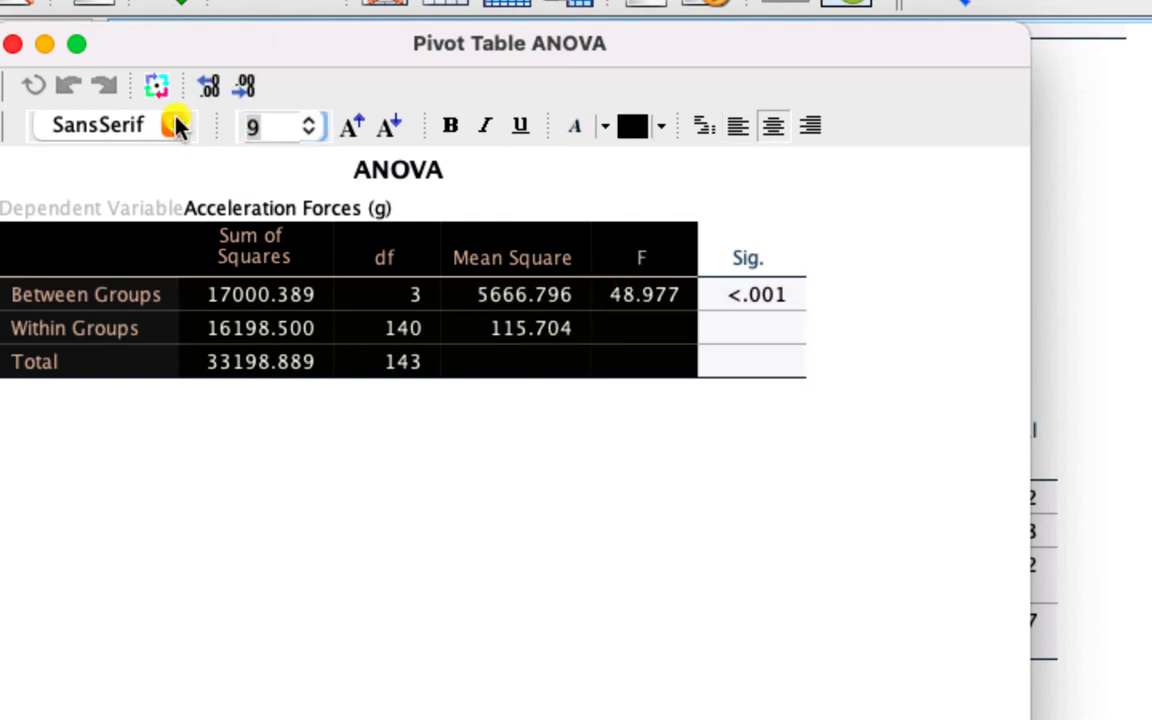
left_click(12, 43)
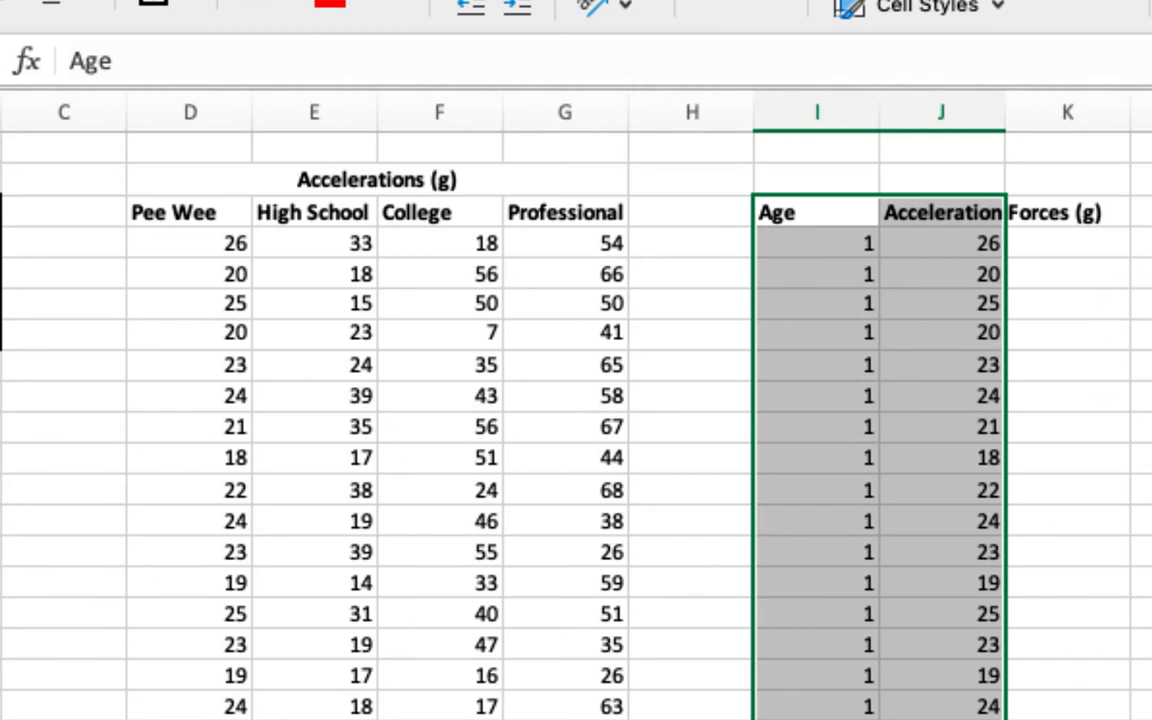
Switch to the Excel worksheet and paste the copied ANOVA table at cell L5 using the destination formatting.
scroll(576, 420, "right", 6)
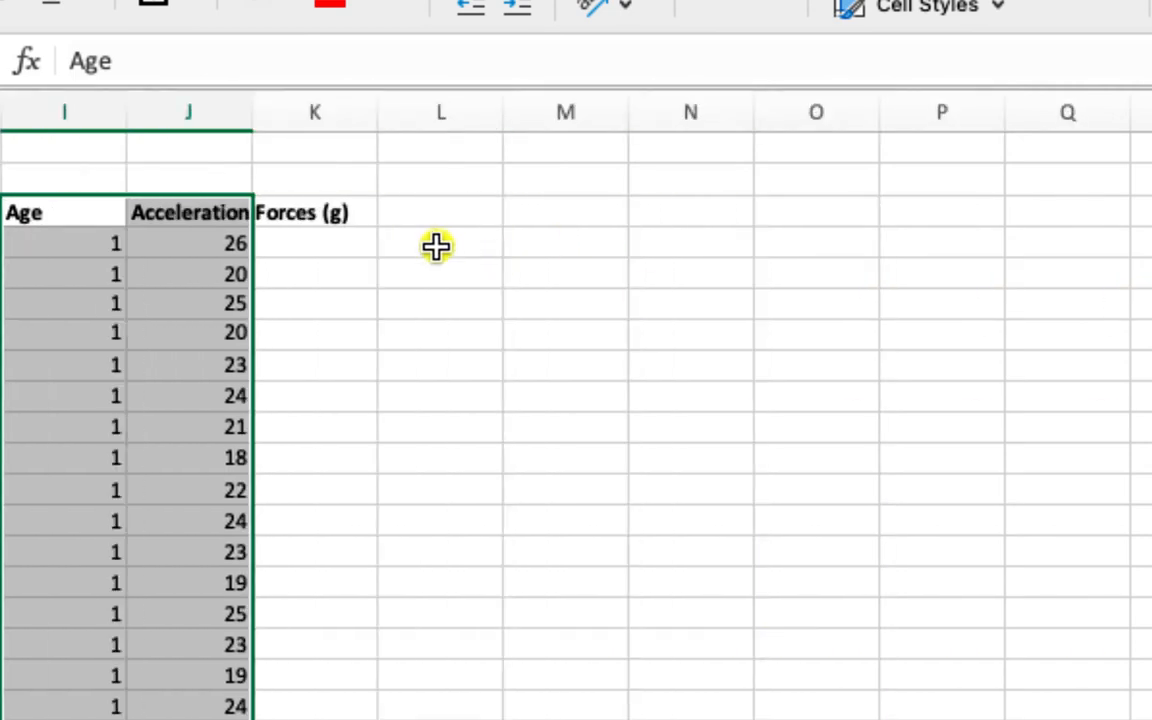
left_click(442, 270)
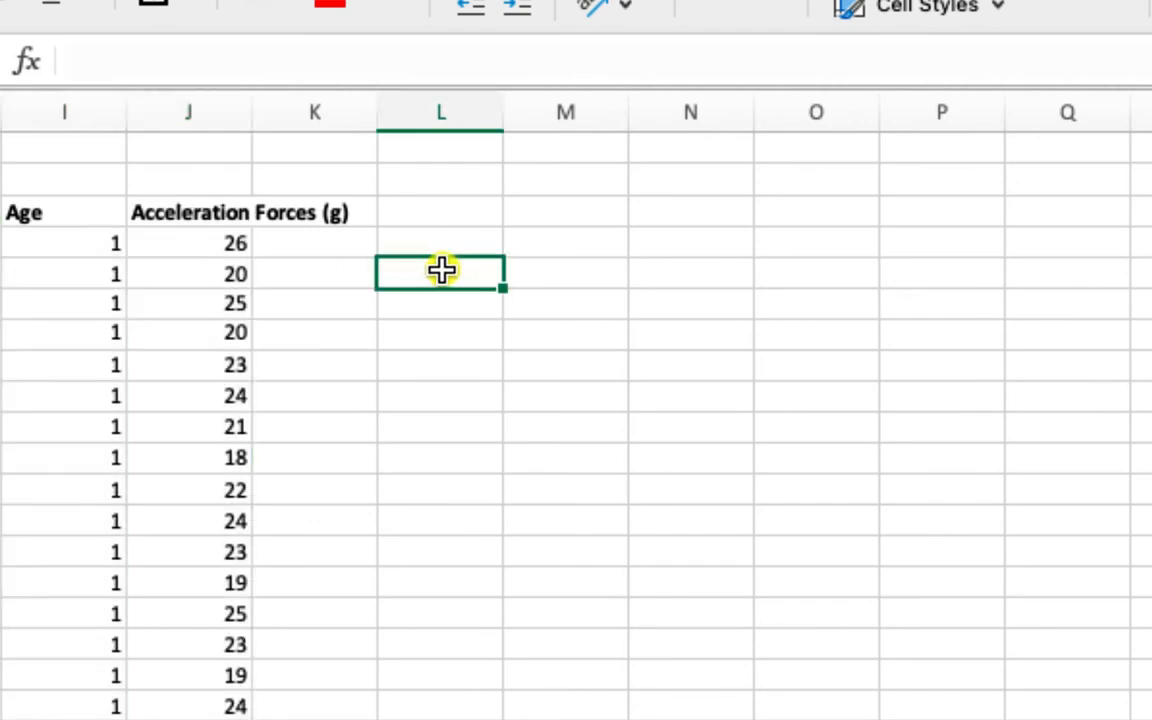
key("super+v")
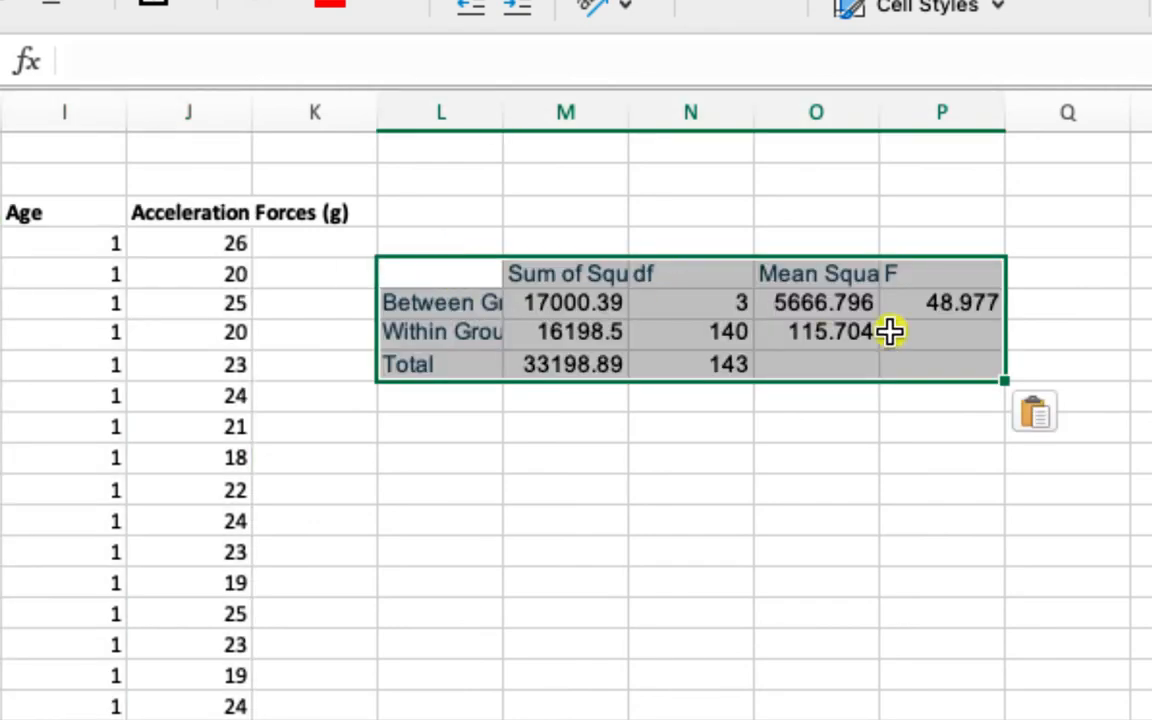
left_click(1060, 415)
left_click(1108, 505)
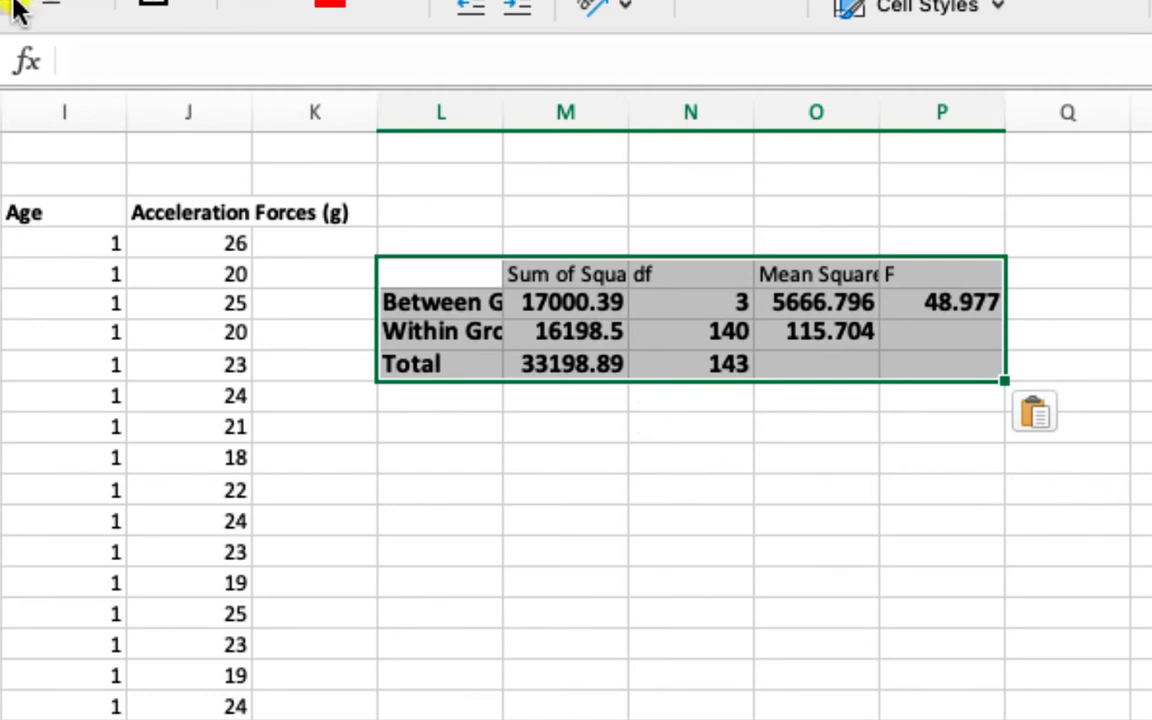
Remove the bold from the pasted ANOVA table and set its font size to 12.
key("super+b")
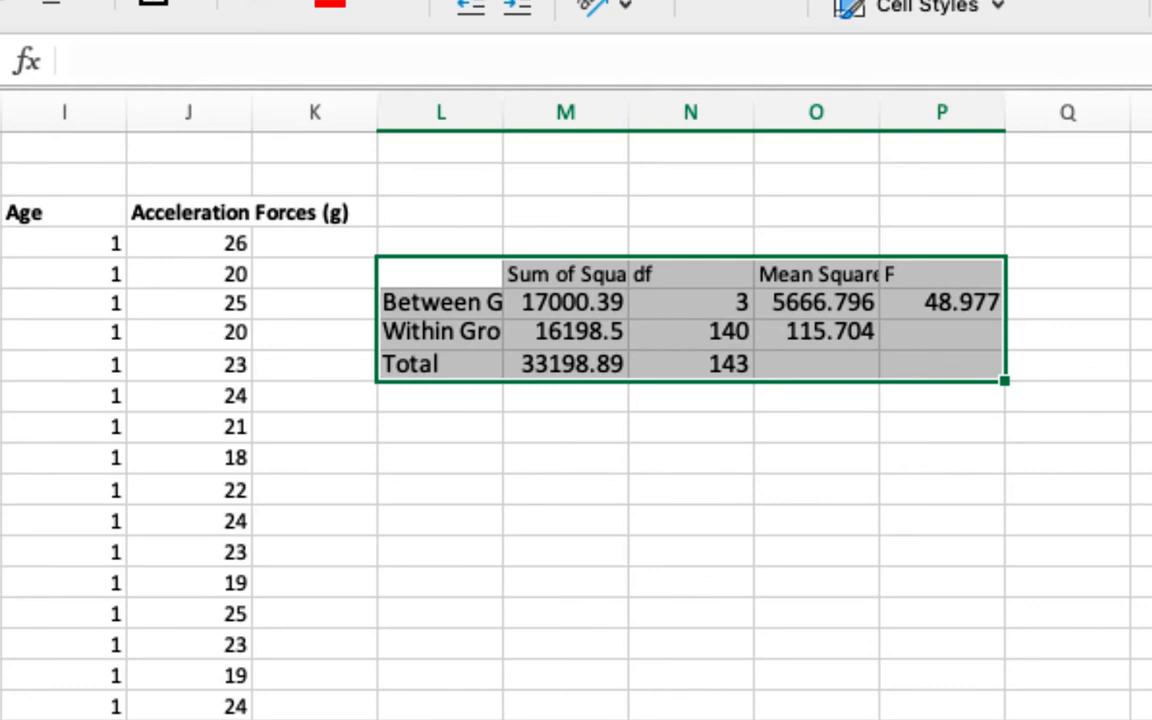
left_click(180, 0)
left_click(130, 147)
left_click(285, 0)
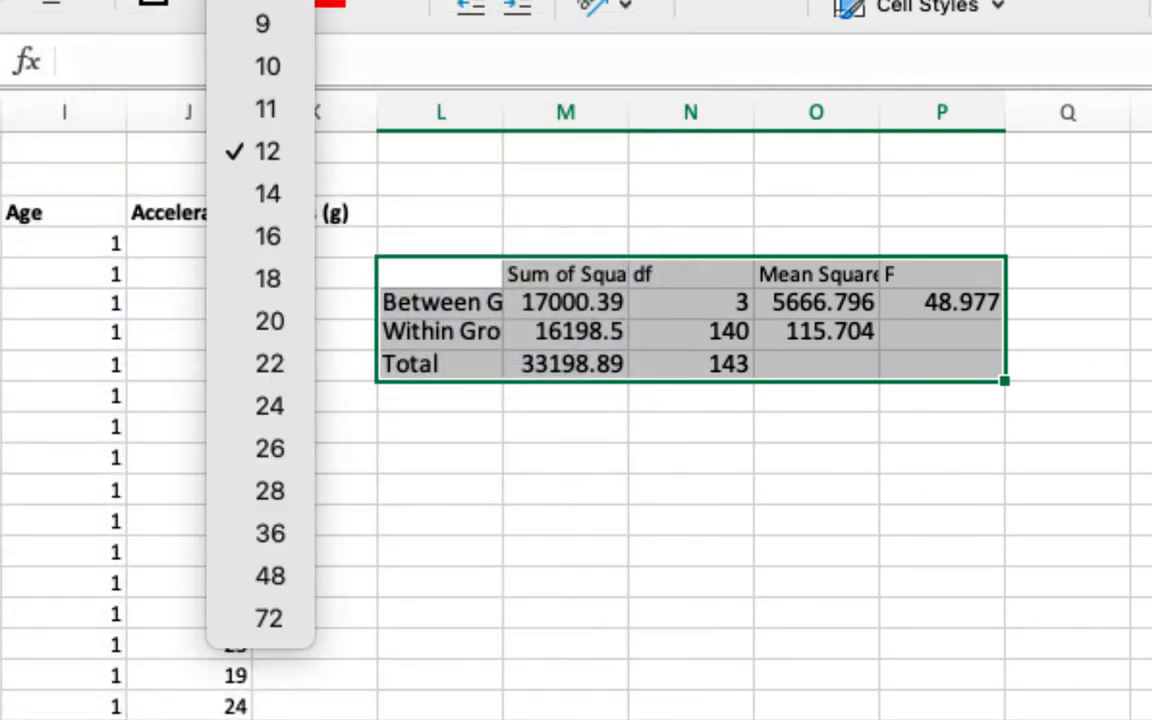
left_click(280, 153)
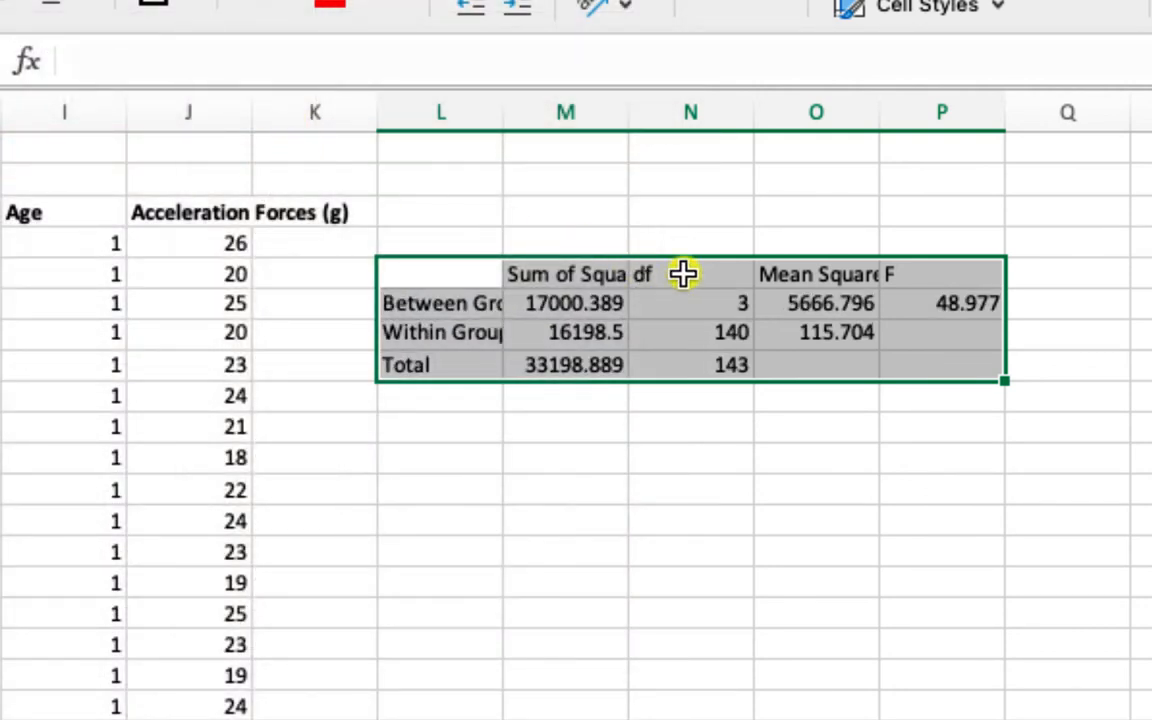
Fit column L to its contents and shorten the Sum of Squares and Mean Square headings to SS and MS.
double_click(503, 112)
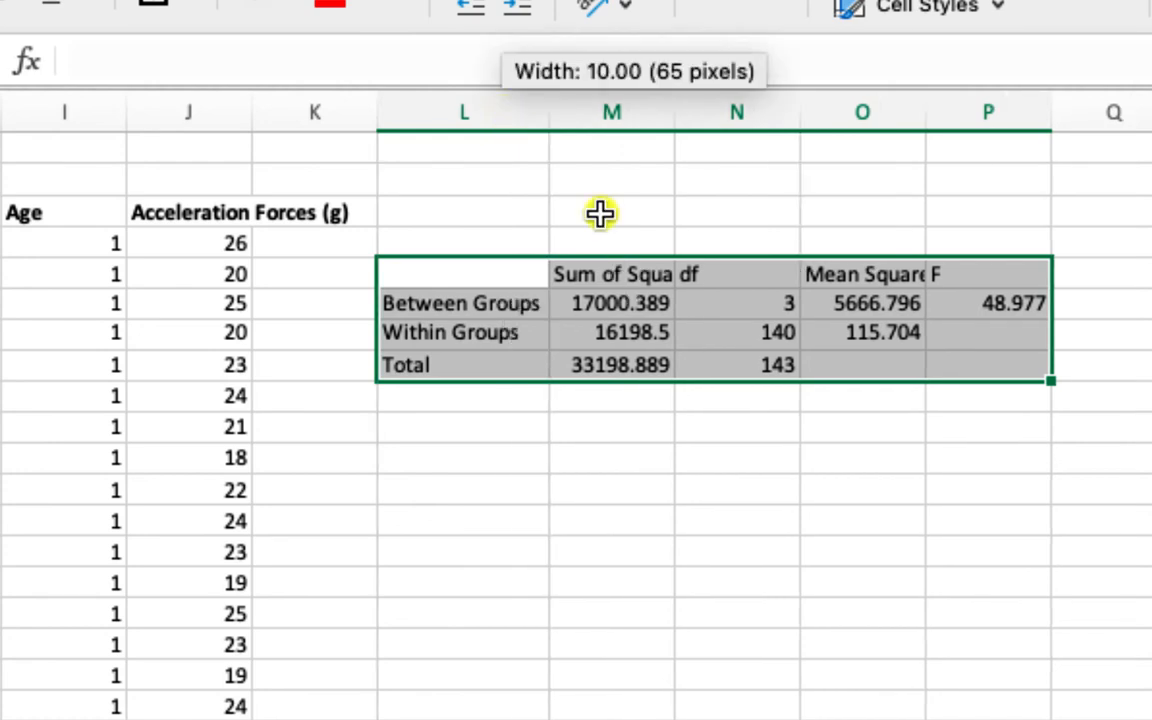
left_click(624, 277)
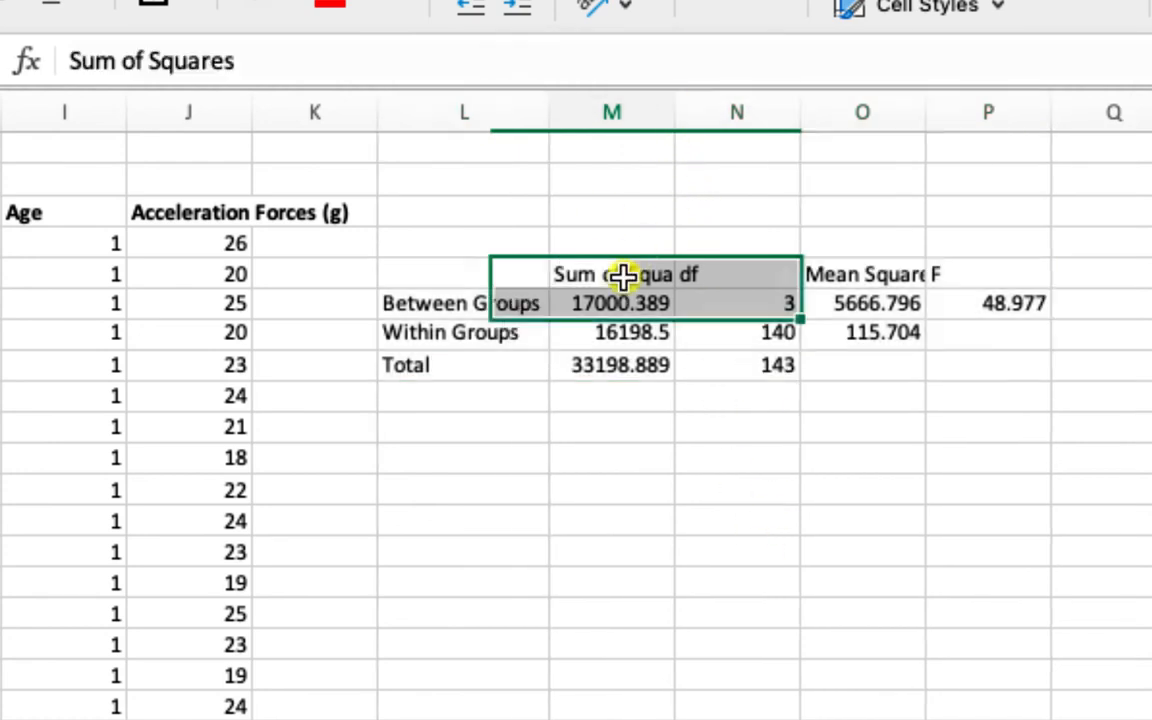
type("SS")
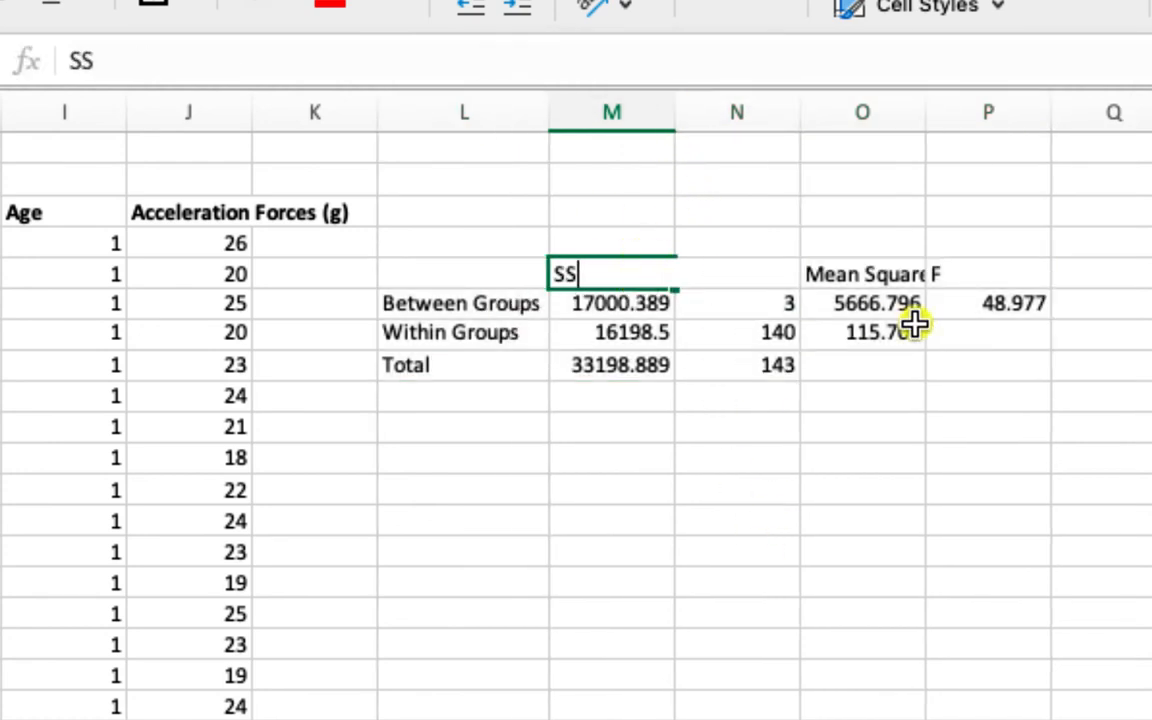
left_click(879, 265)
triple_click(880, 262)
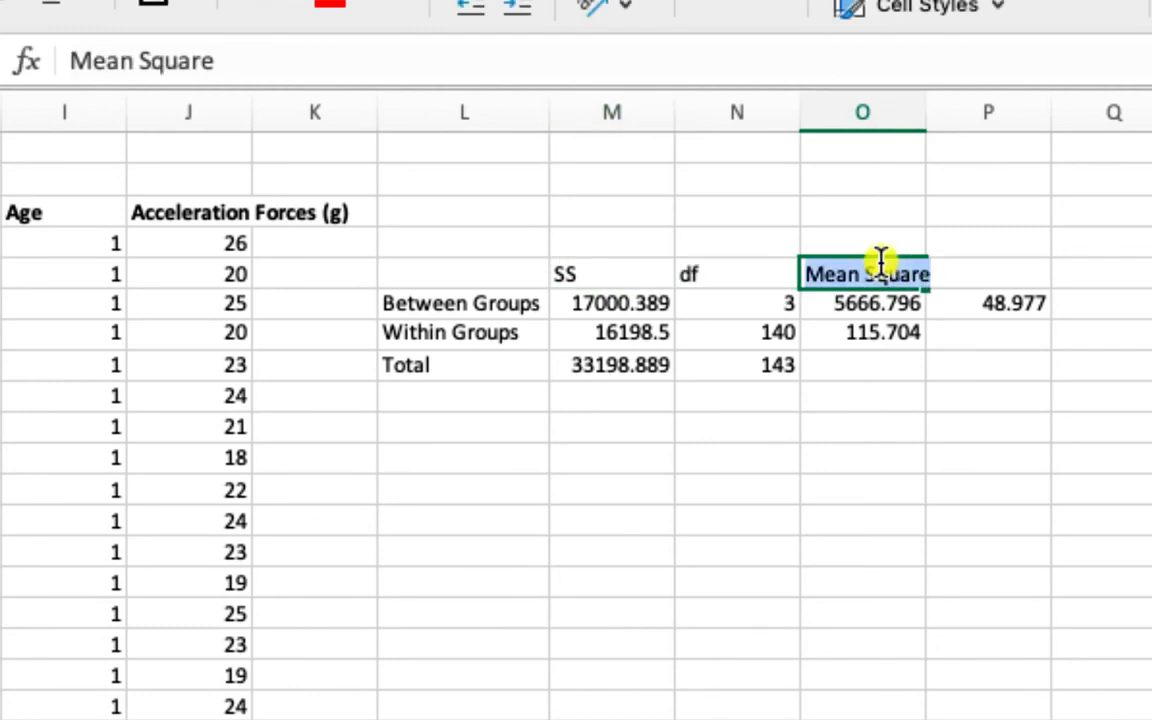
type("MS")
left_click(980, 419)
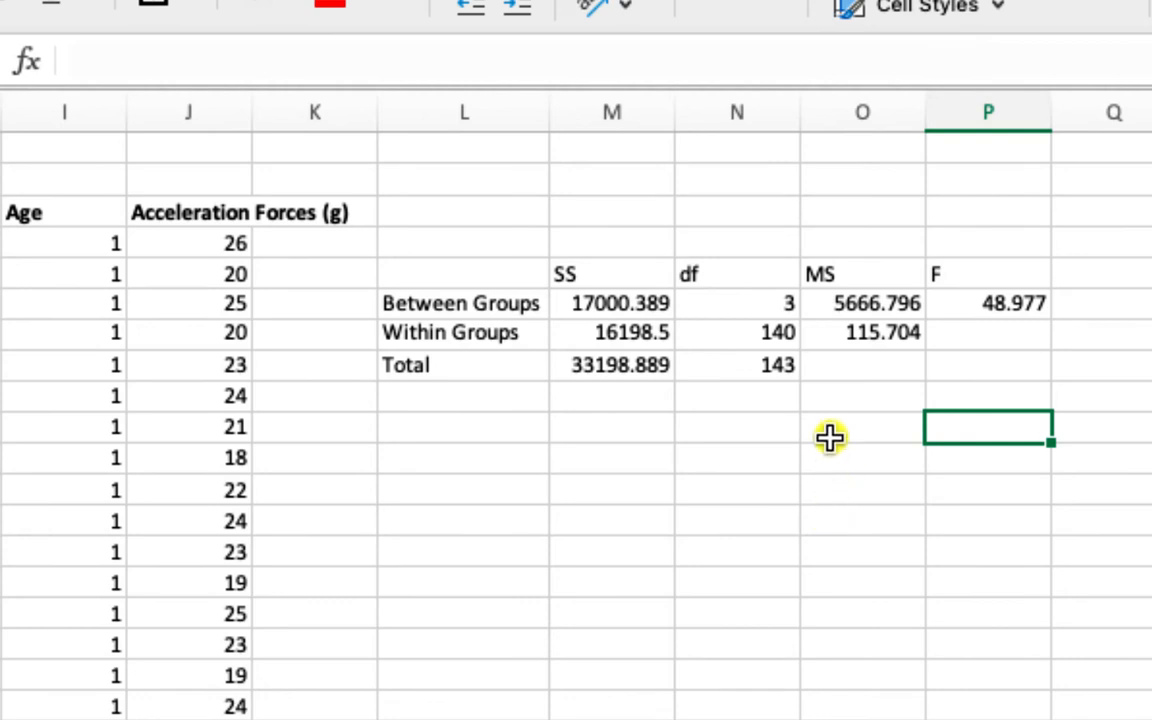
Enter the label ES in cell L11 below the ANOVA table and remove its bold formatting.
left_click(467, 453)
type("ES")
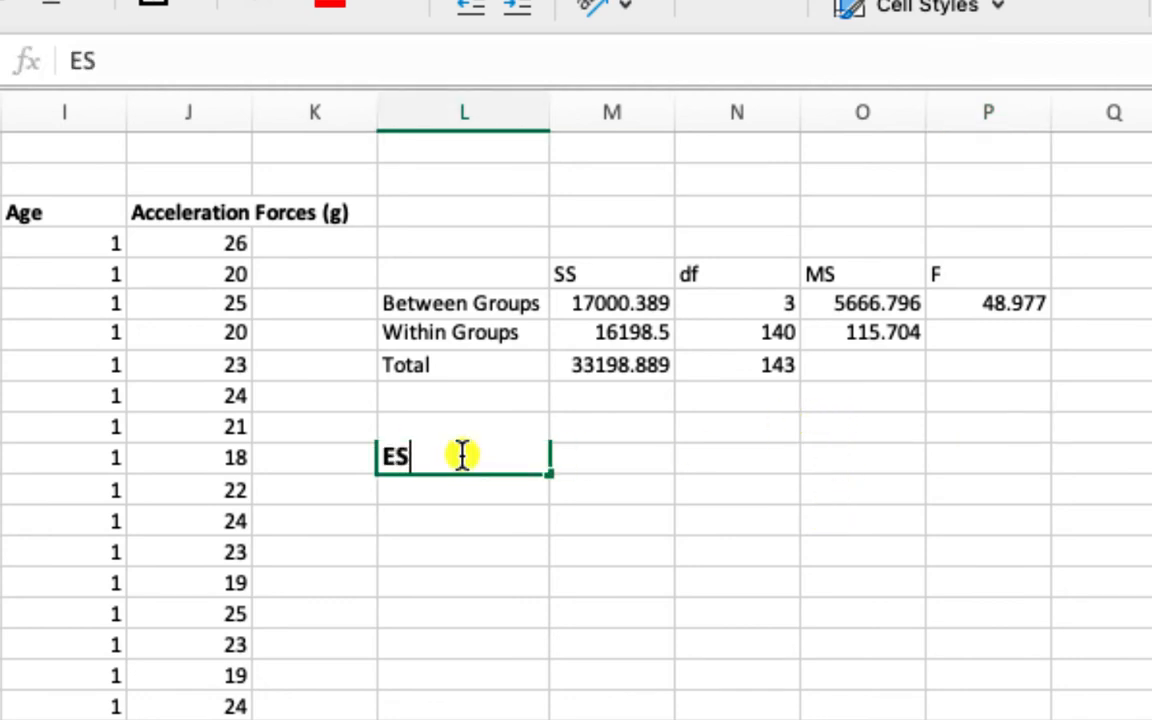
key("Return")
left_click(443, 456)
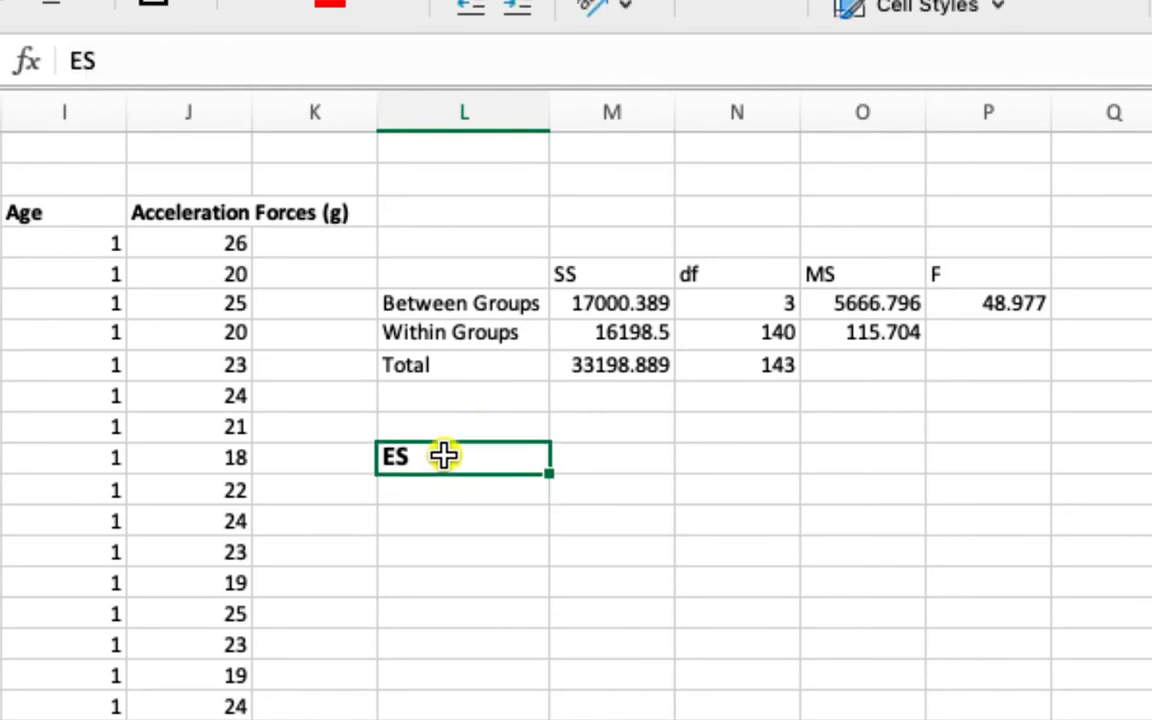
key("super+b")
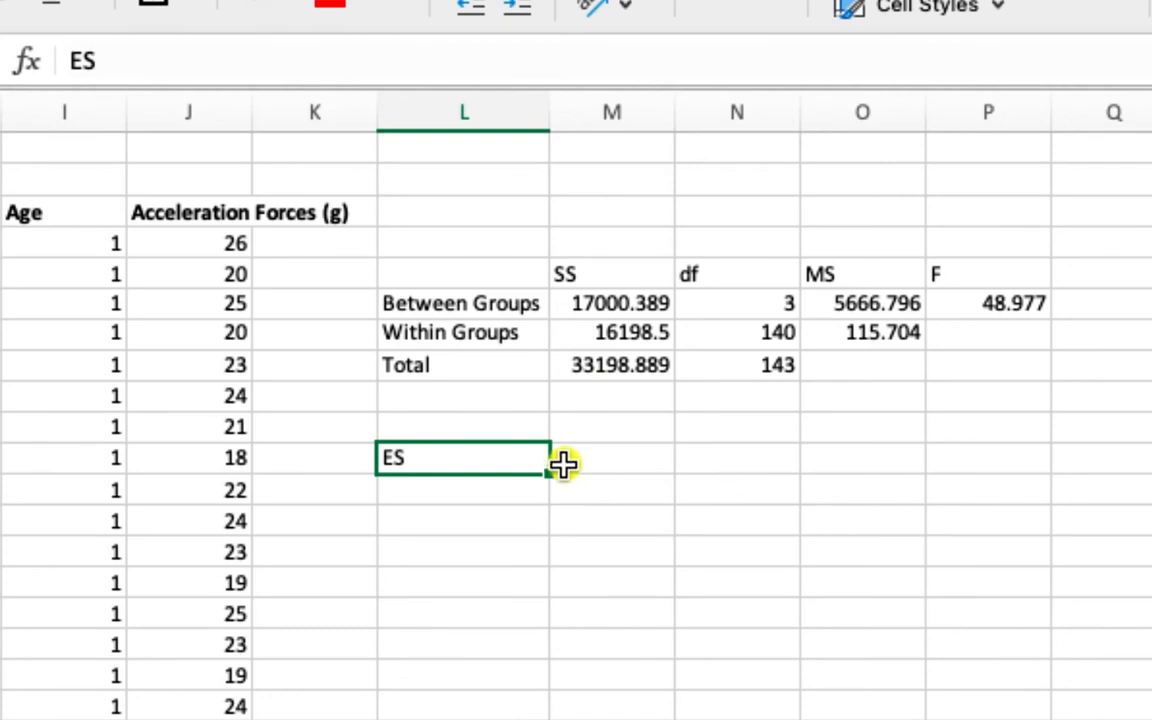
Format cell M11 next to the ES label as non-bold text with font size 12.
left_click(635, 458)
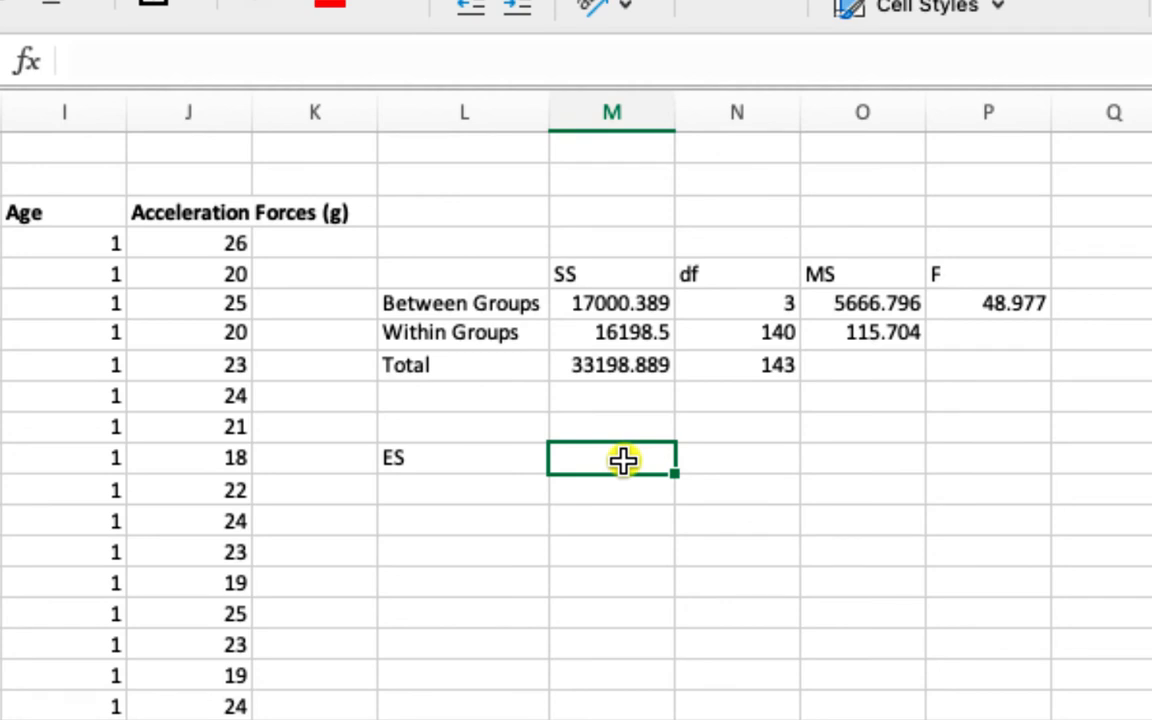
type("=")
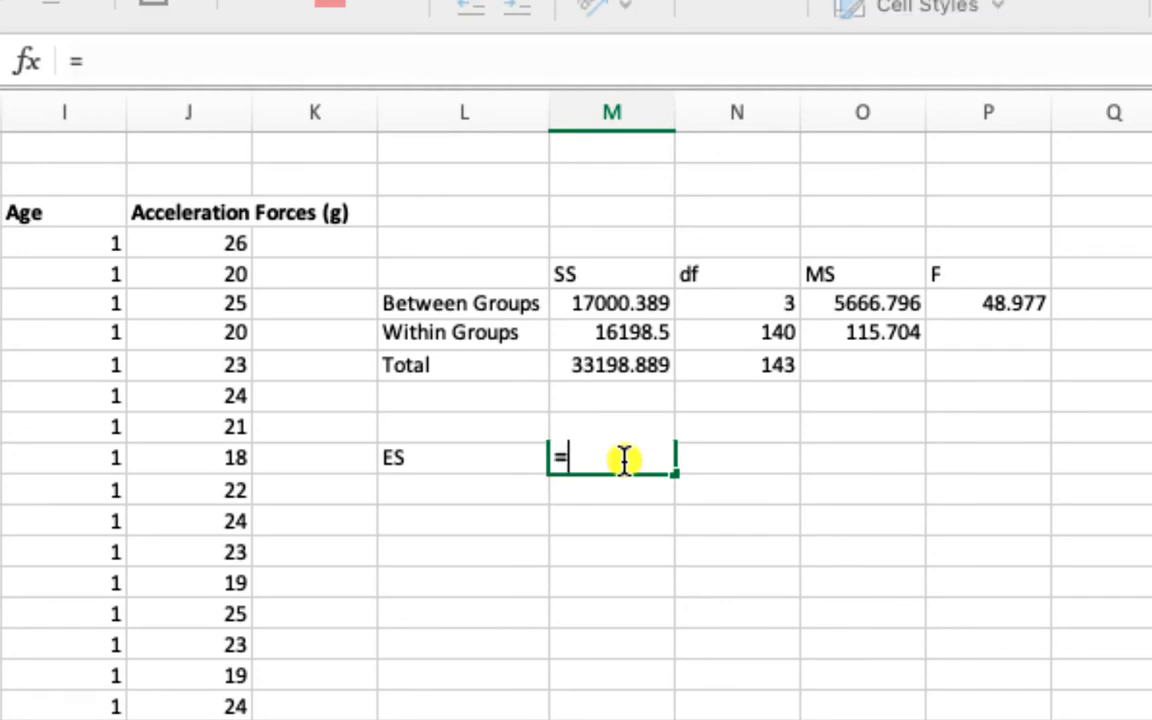
key("Escape")
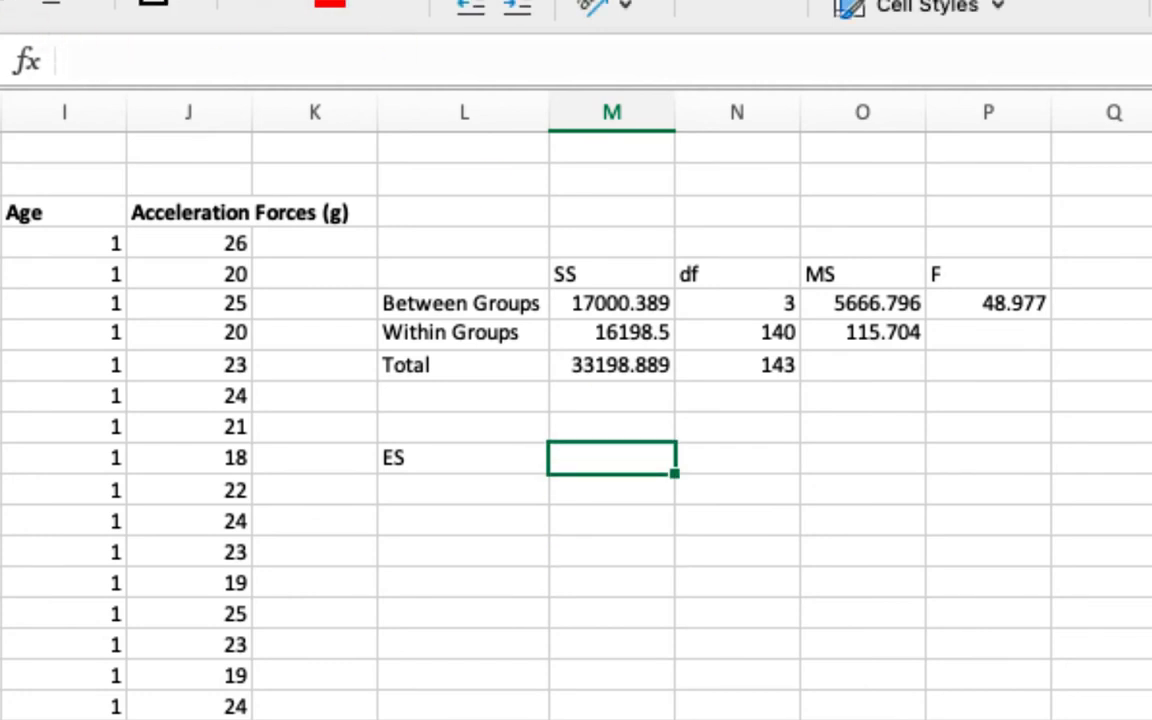
left_click(260, 0)
left_click(292, 152)
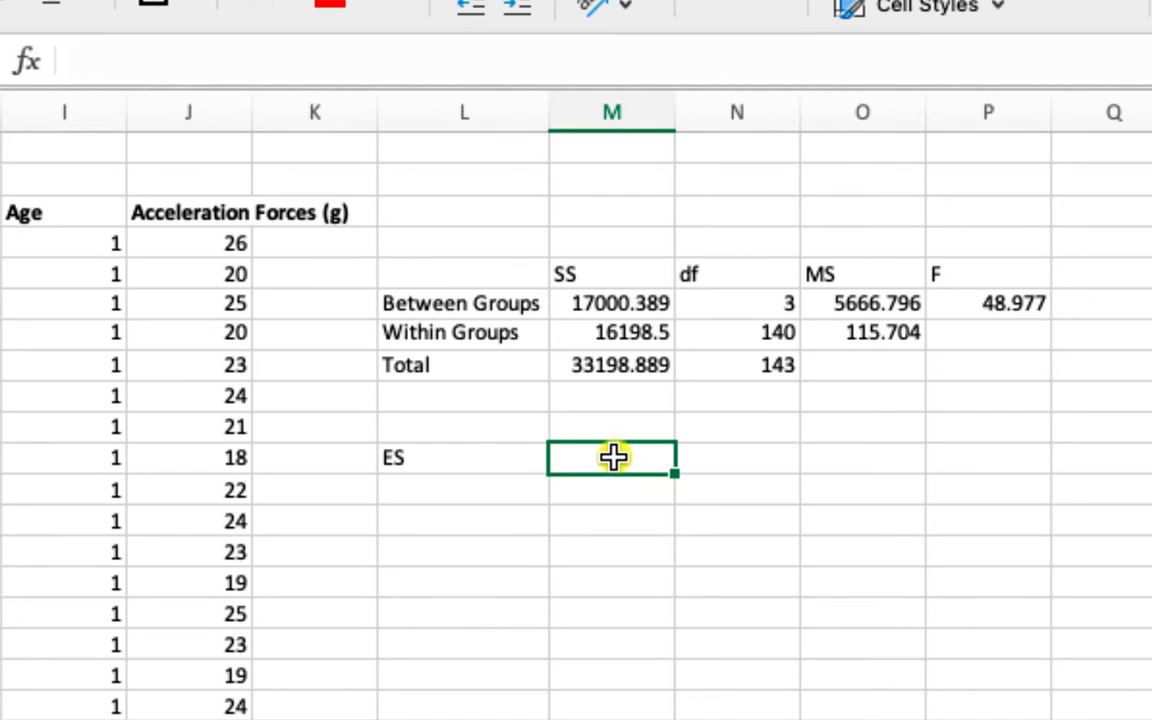
Start the effect size formula in M11 with the numerator (M6-(N6*O7)) divided by an empty bracketed denominator.
type("=()/(")
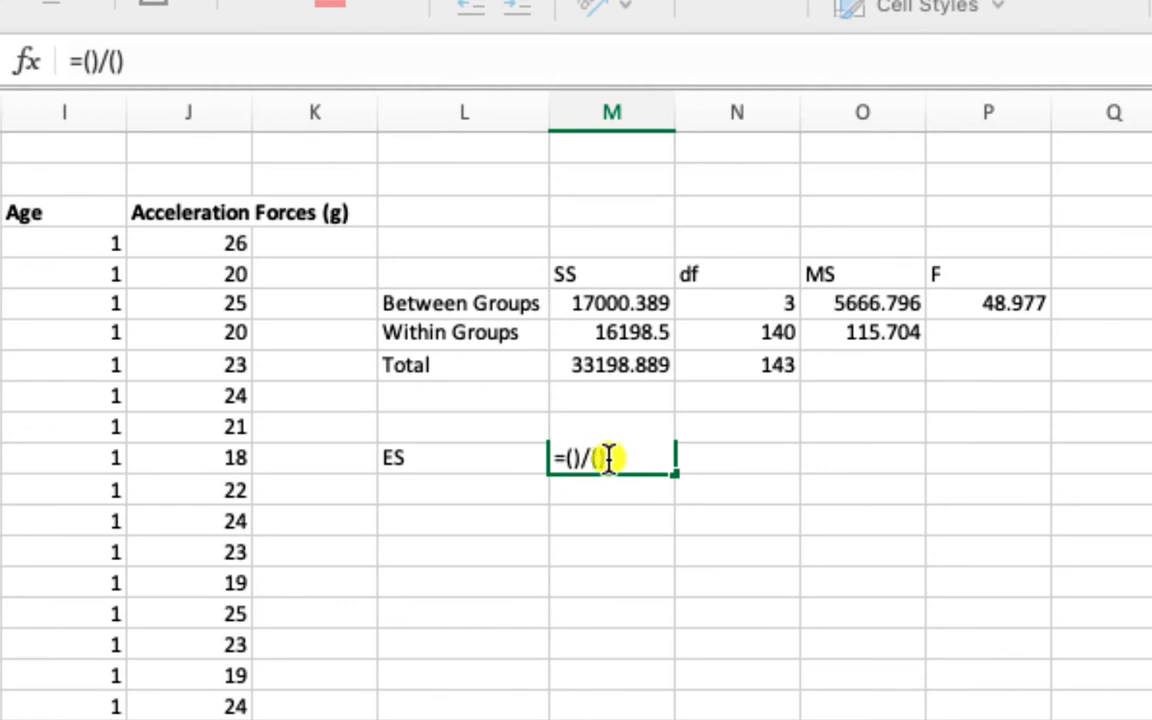
left_click(562, 457)
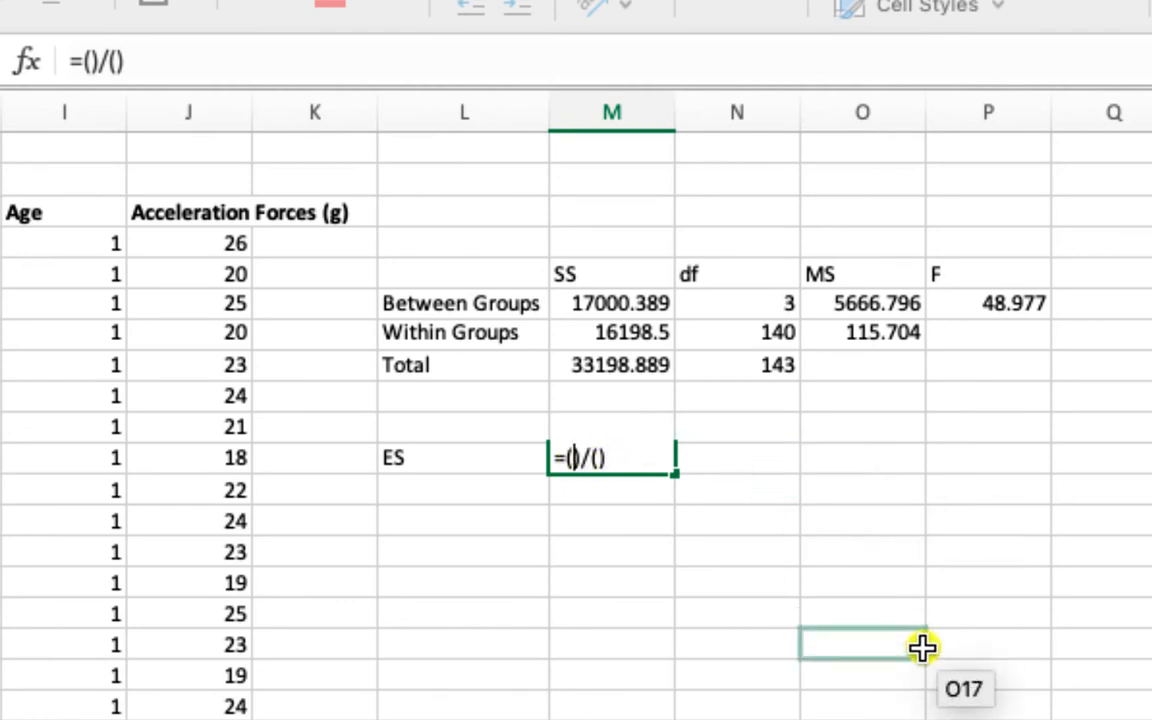
left_click(598, 304)
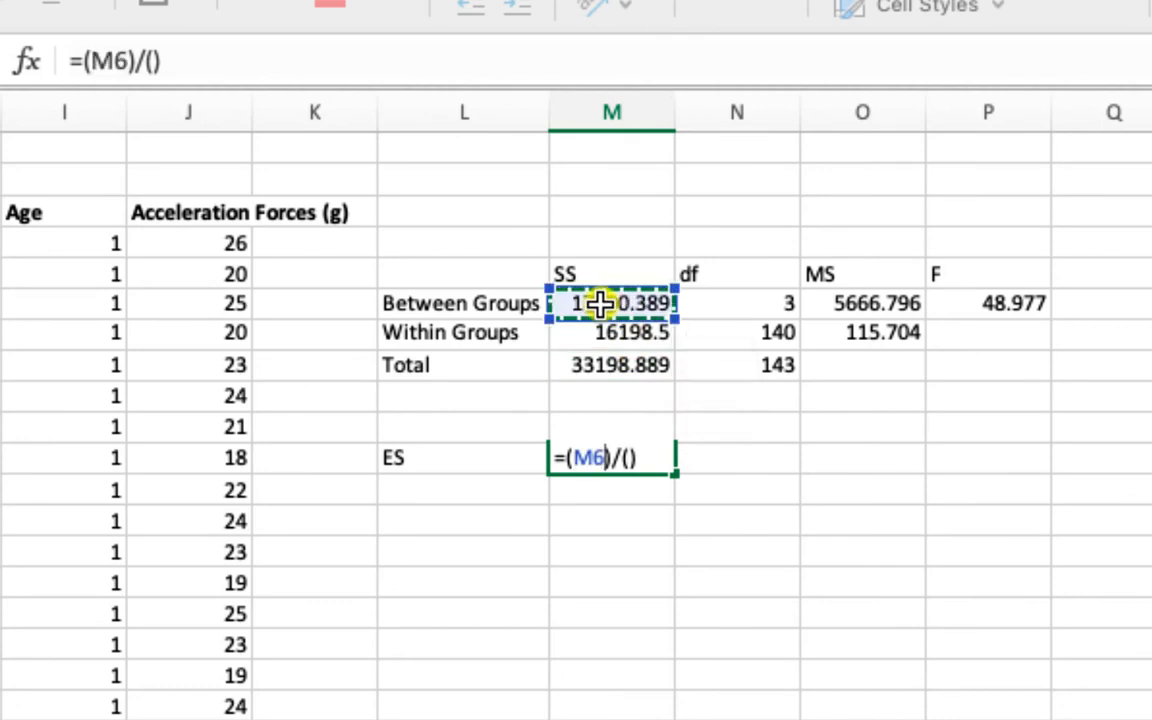
type("-")
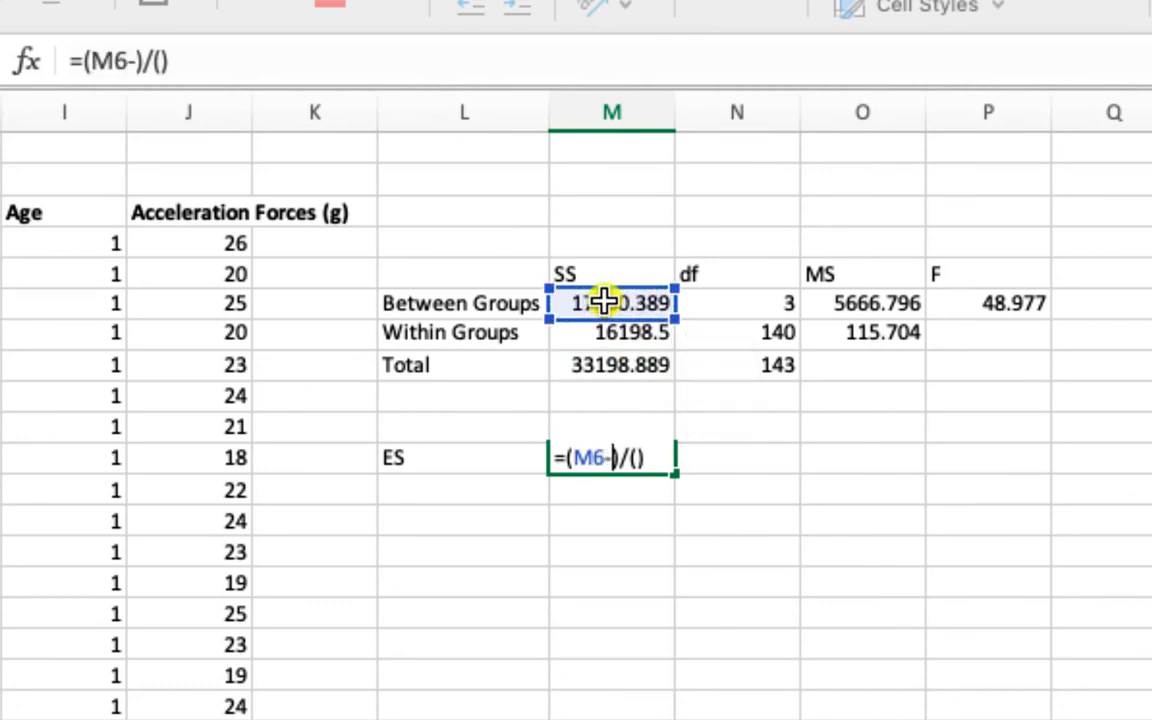
type("()")
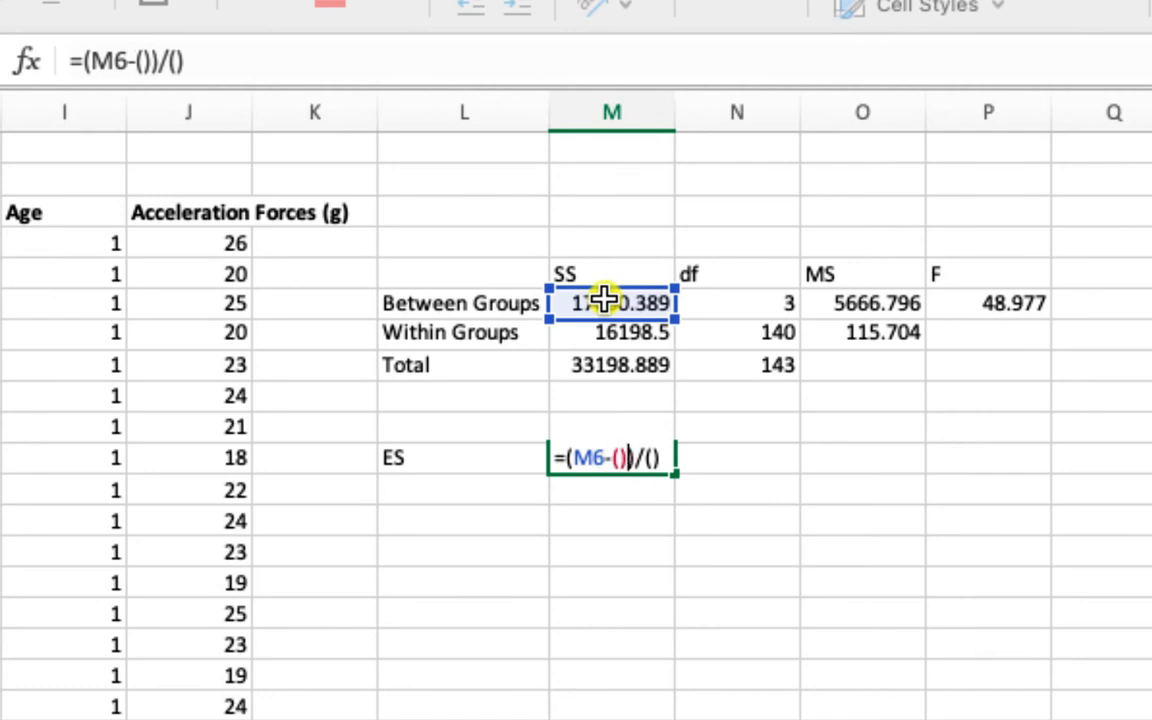
left_click(619, 458)
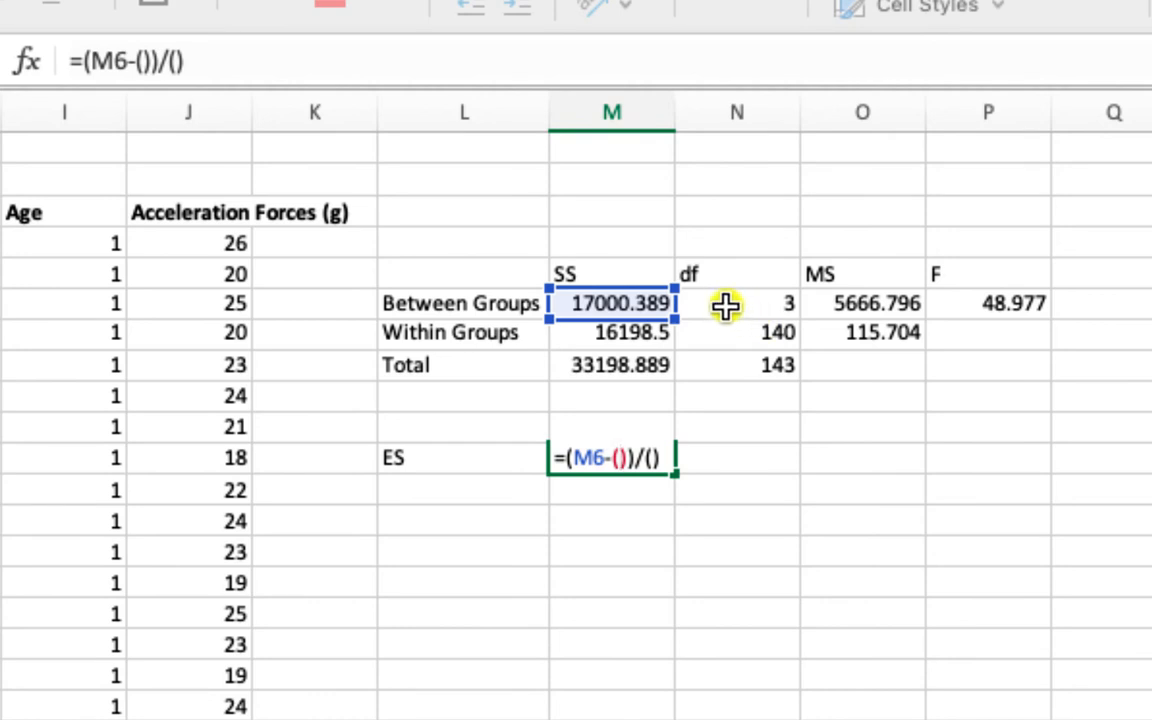
left_click(725, 306)
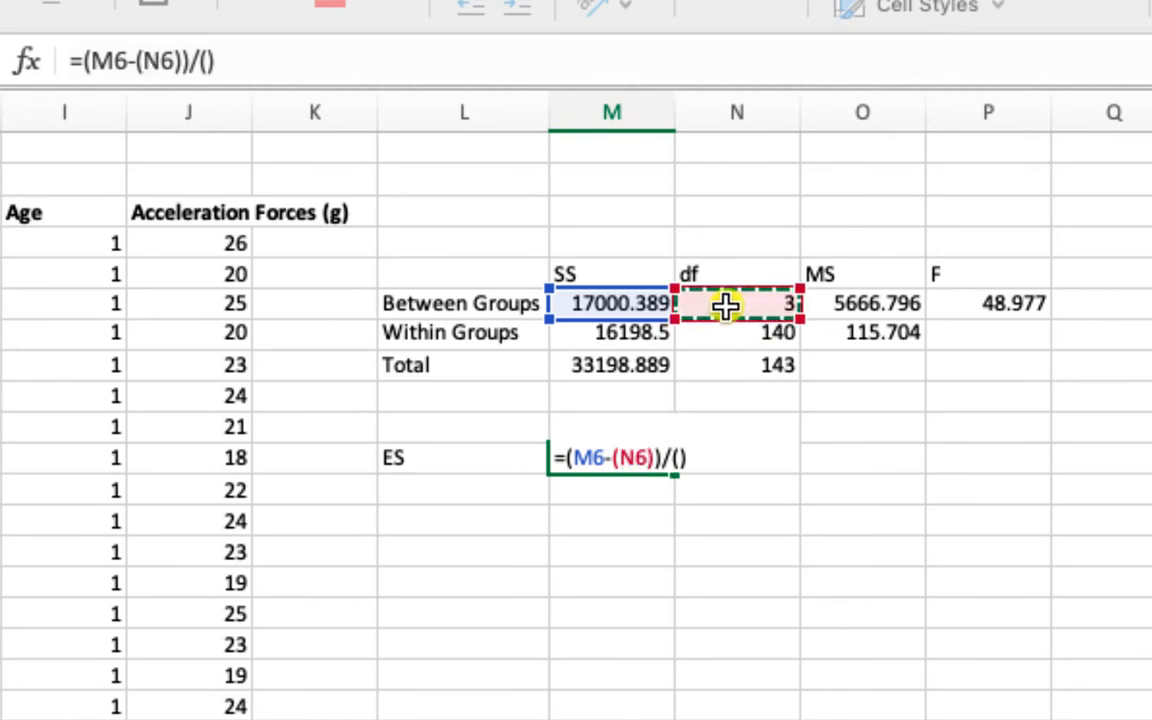
type("*")
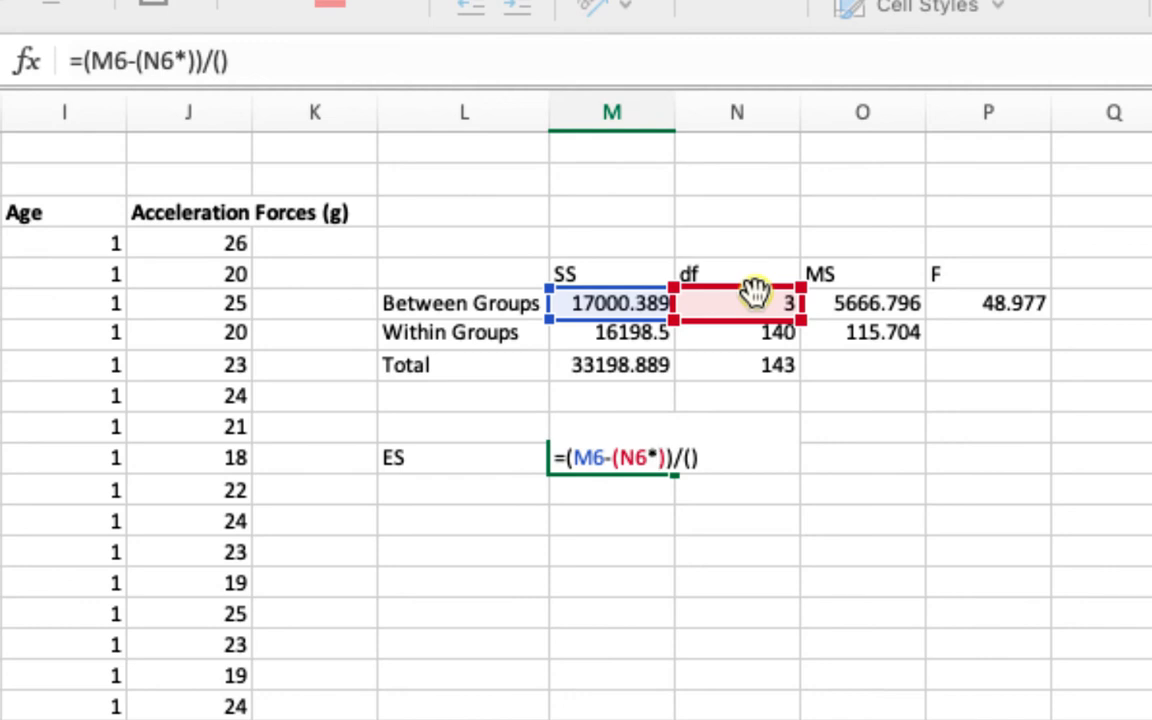
left_click(848, 338)
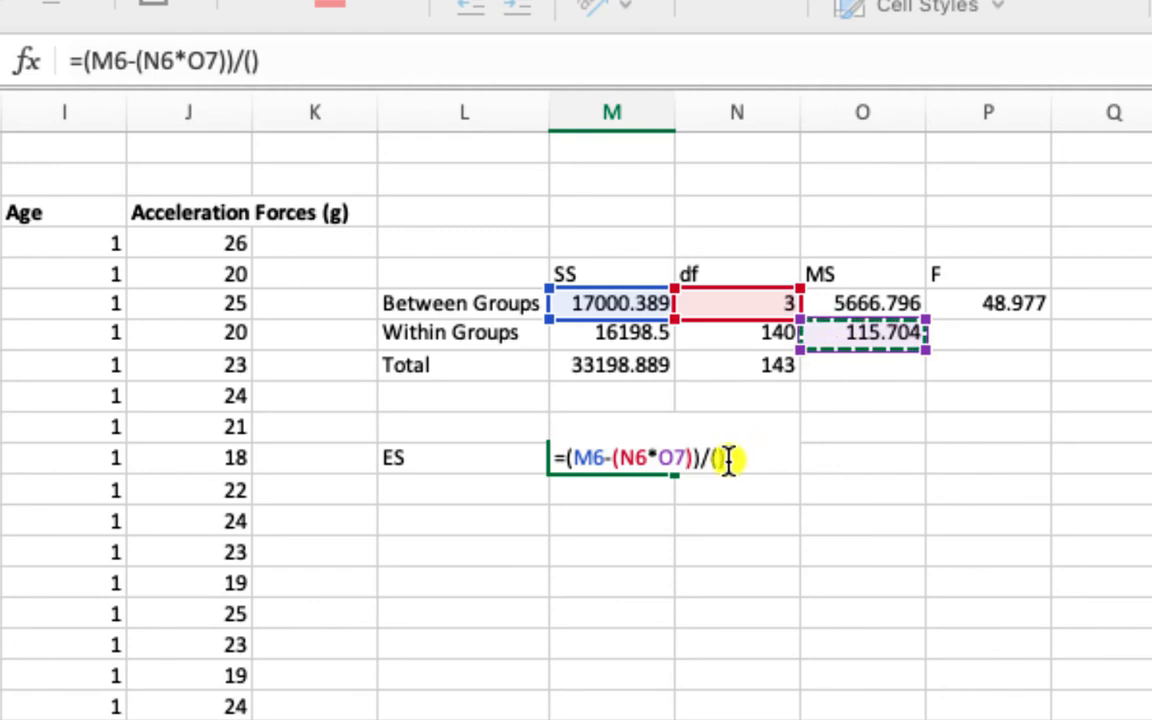
Fill the denominator of the effect size formula with M8+O7 and enter the completed formula.
left_click(718, 459)
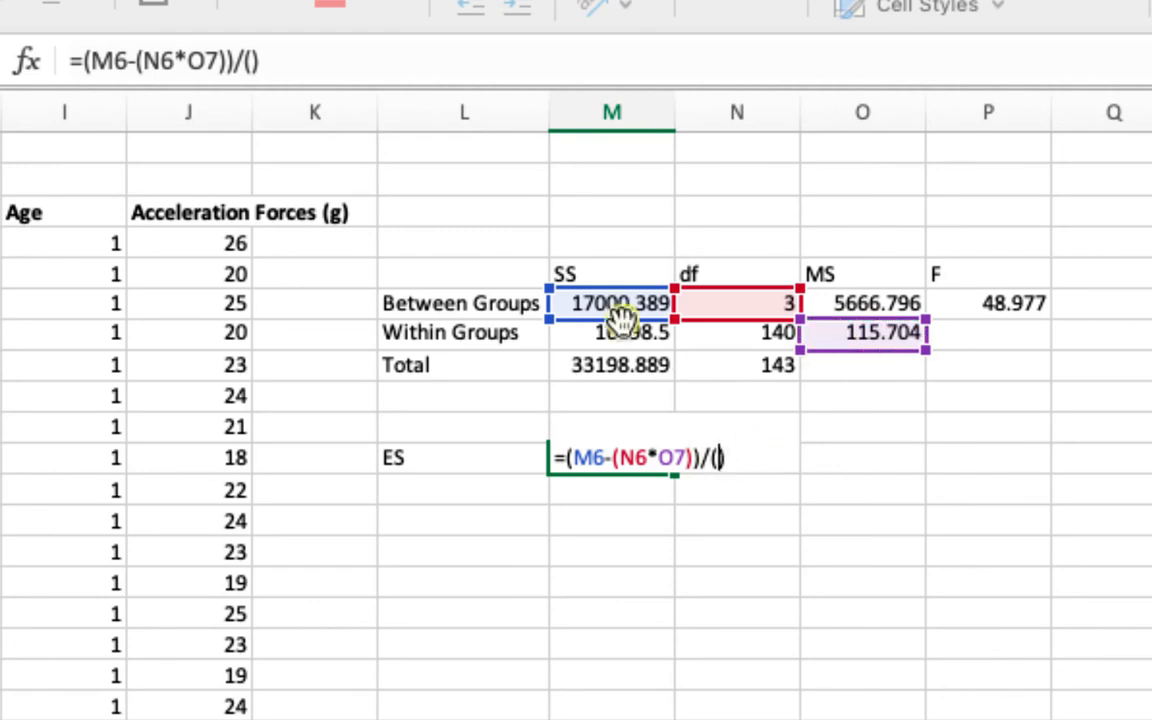
left_click(600, 365)
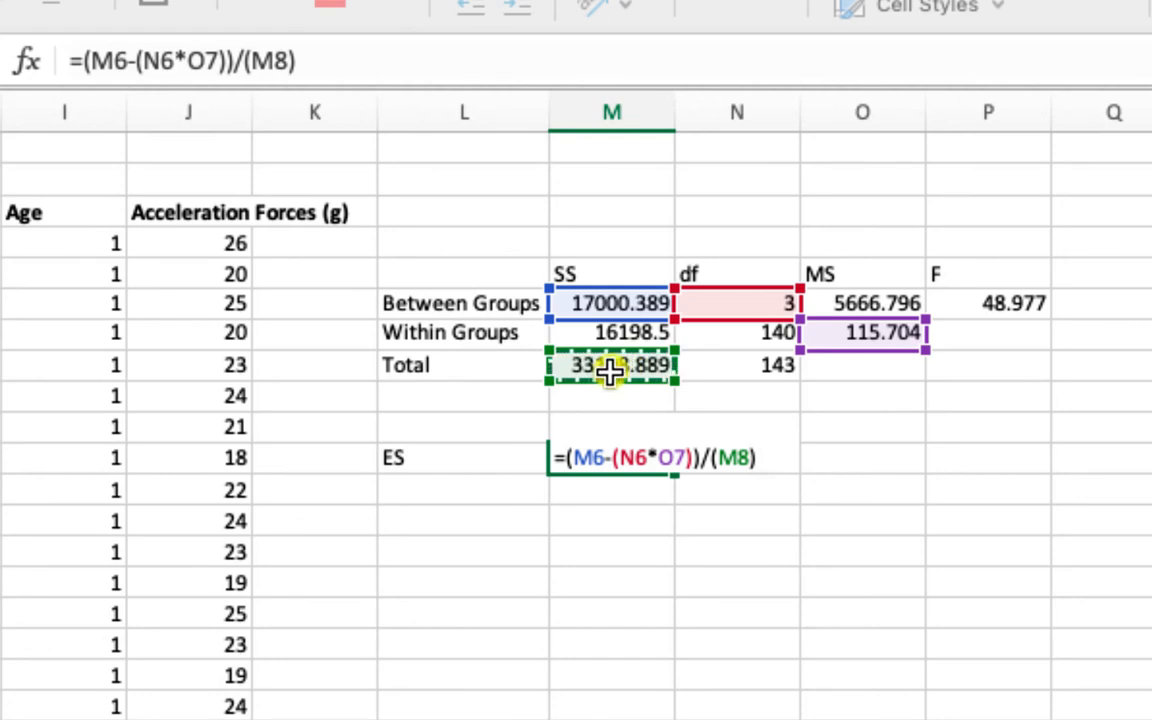
type("+")
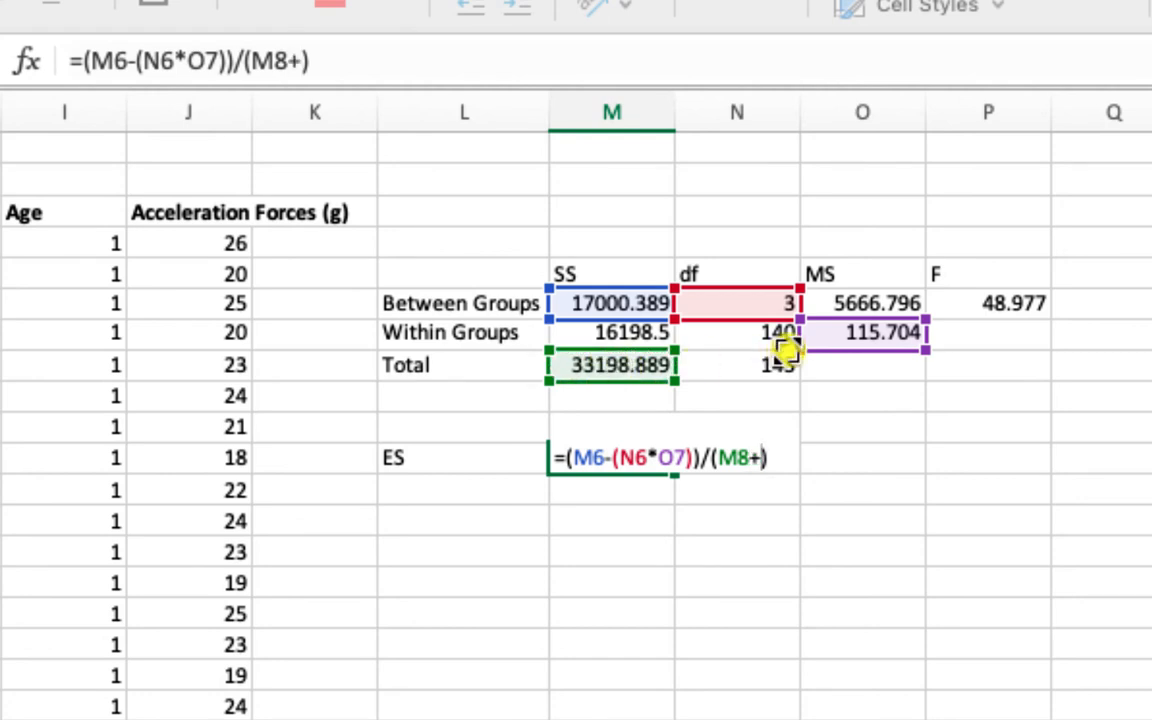
left_click(838, 335)
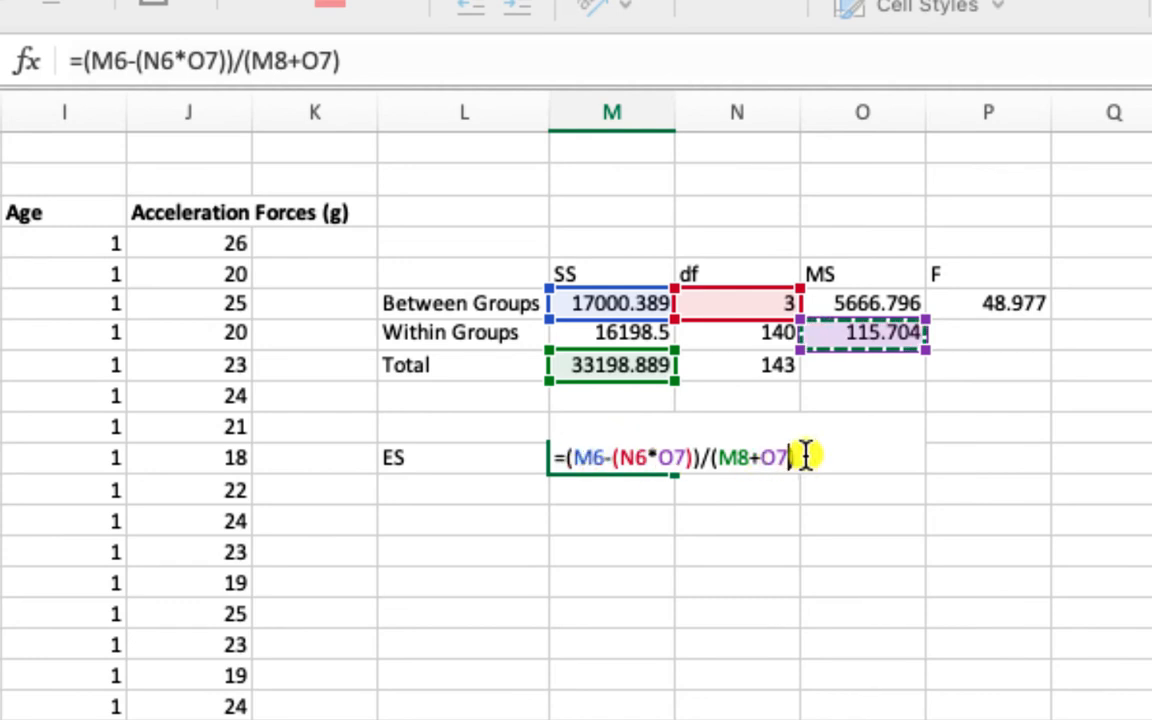
key("Return")
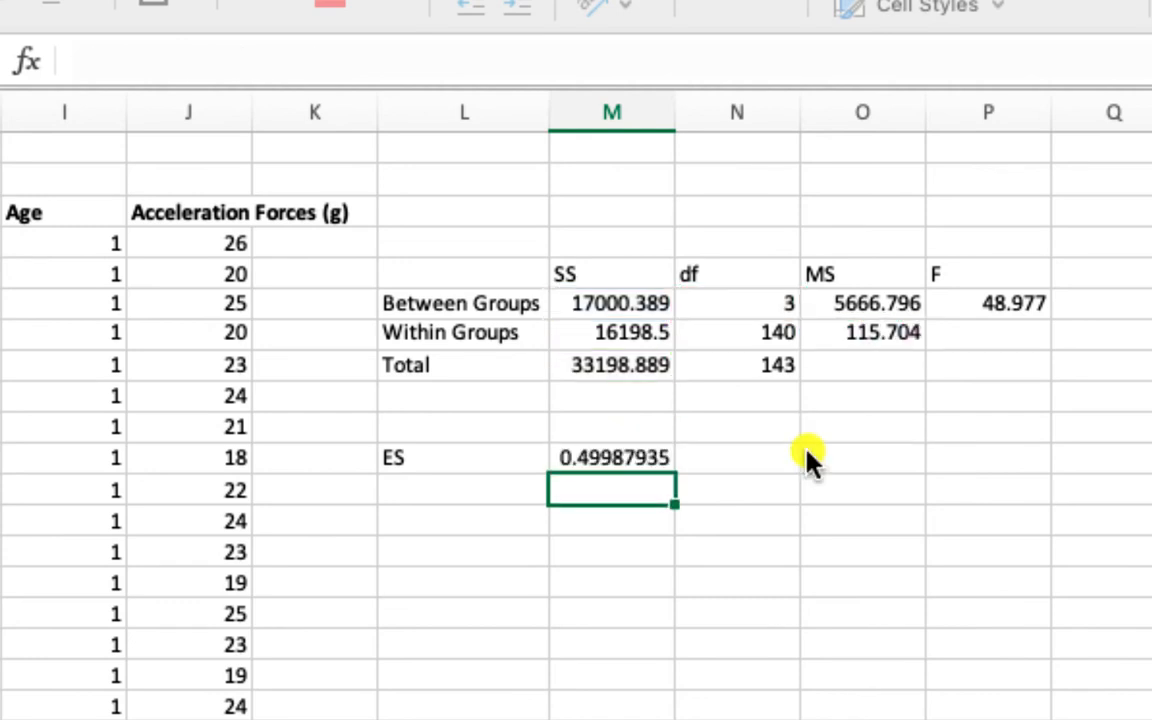
Reduce the effect size value in M11 to three decimal places.
left_click(581, 460)
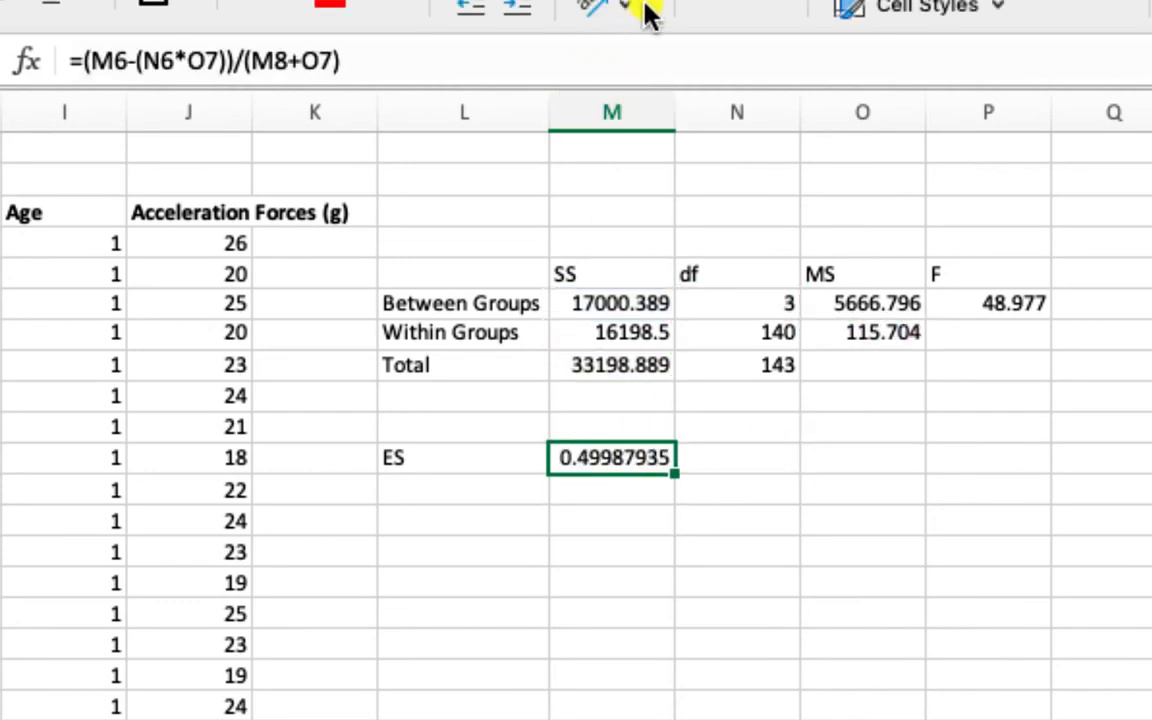
left_click(735, 3)
left_click(868, 114)
left_click(868, 114)
left_click(868, 114)
left_click(868, 114)
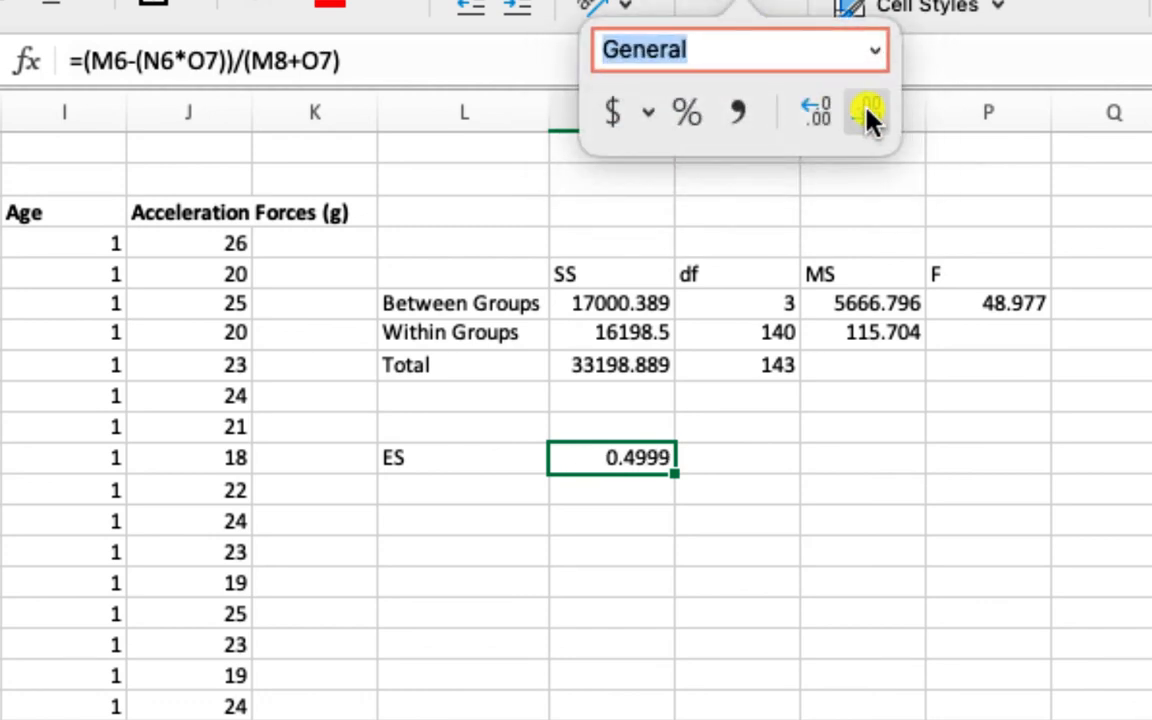
left_click(868, 114)
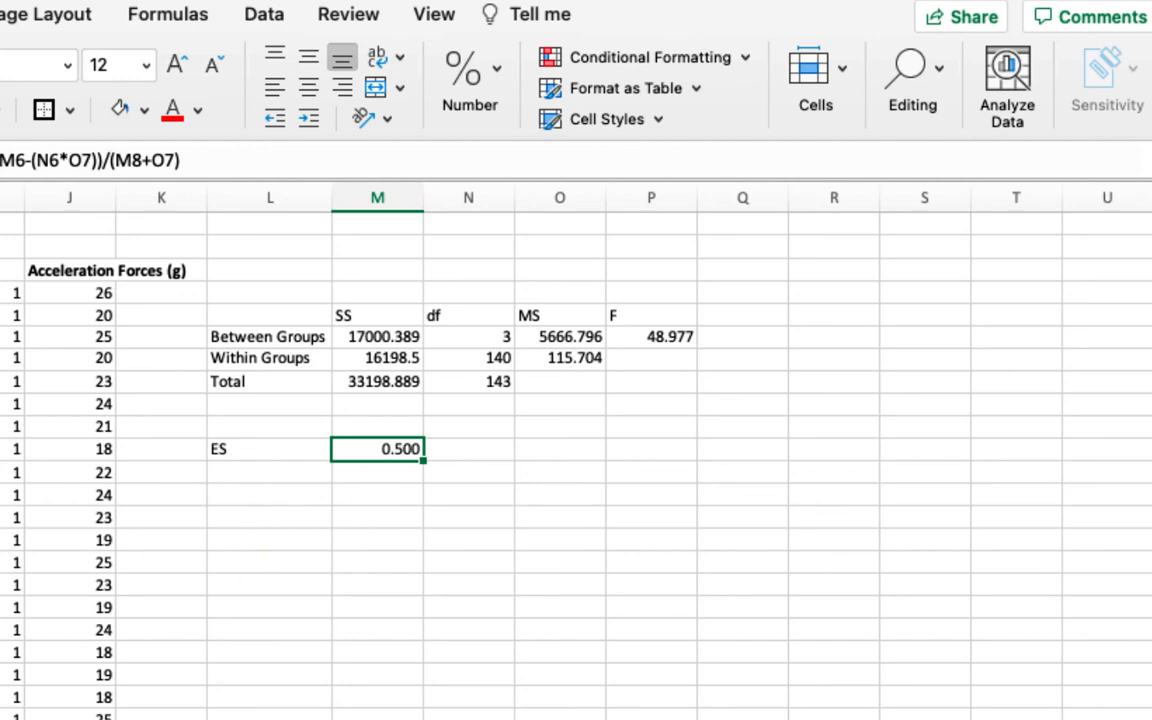
Copy the four group headings Pee Wee to Professional from the data table and paste them starting at M14, below the effect size.
scroll(192, 368, "left", 6)
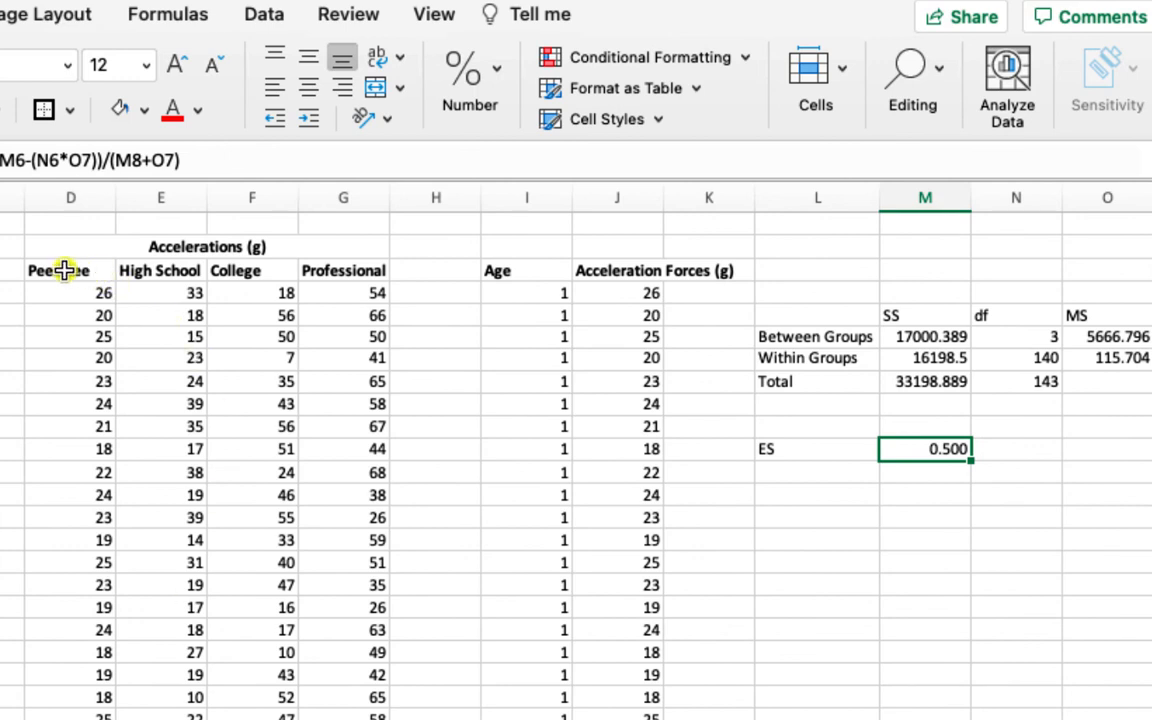
left_click_drag(63, 270, 321, 270)
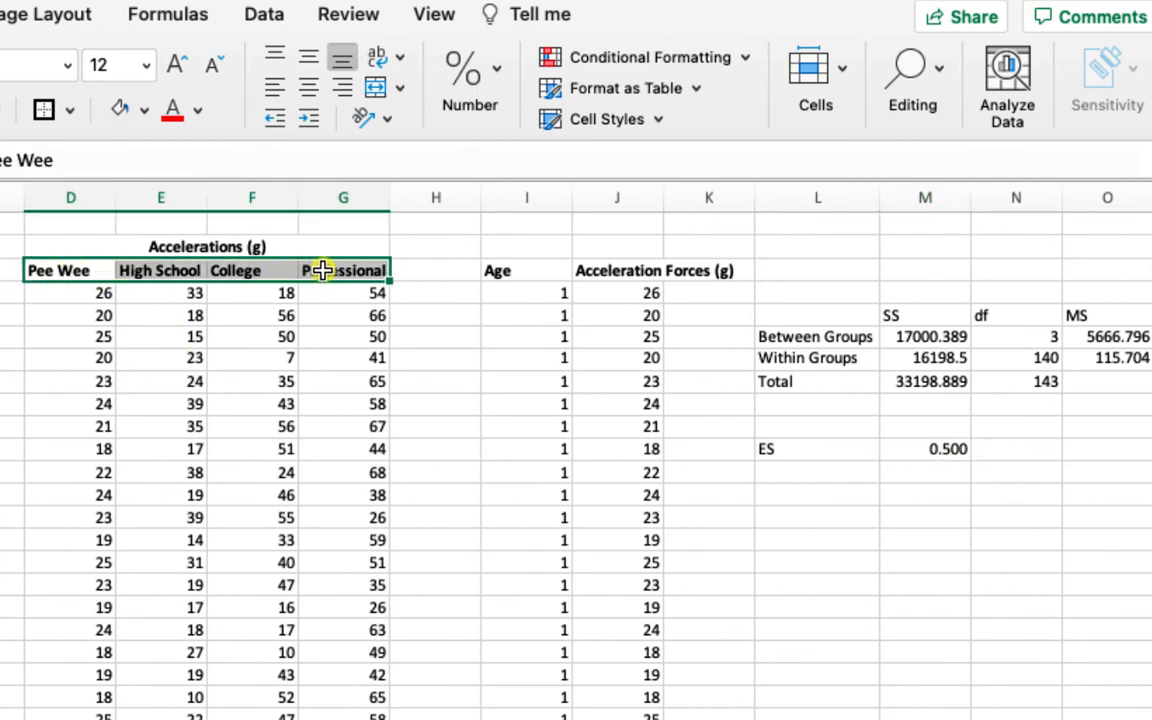
key("super+c")
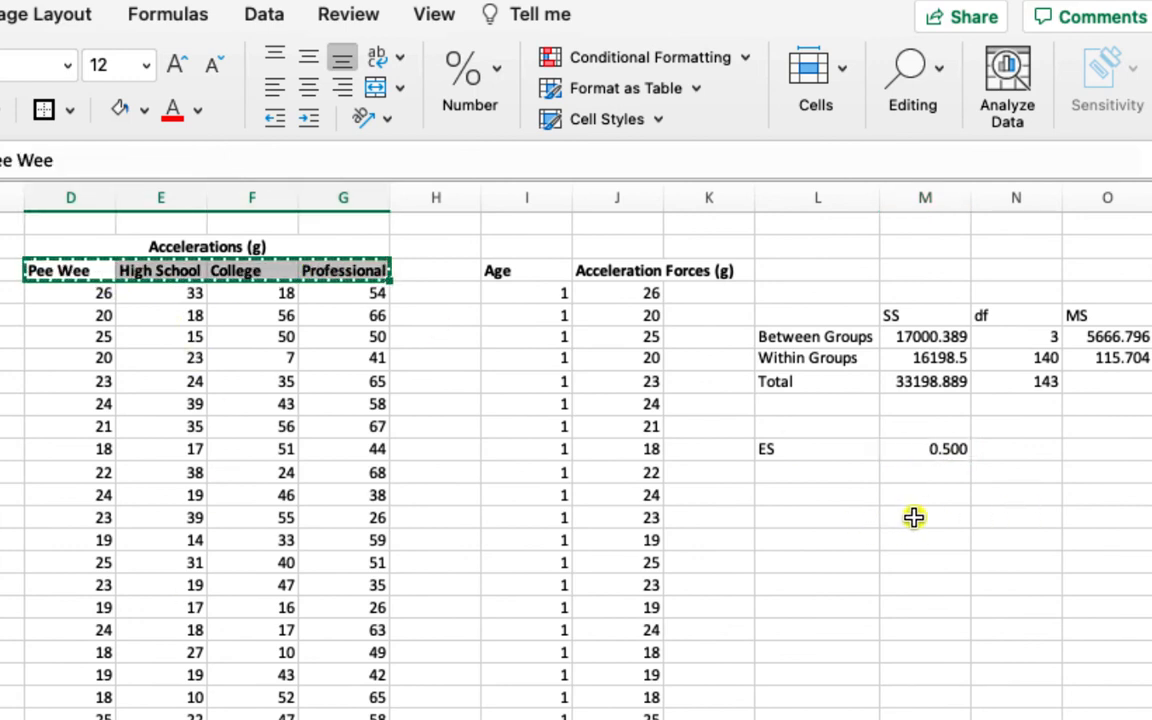
left_click(914, 517)
key("super+v")
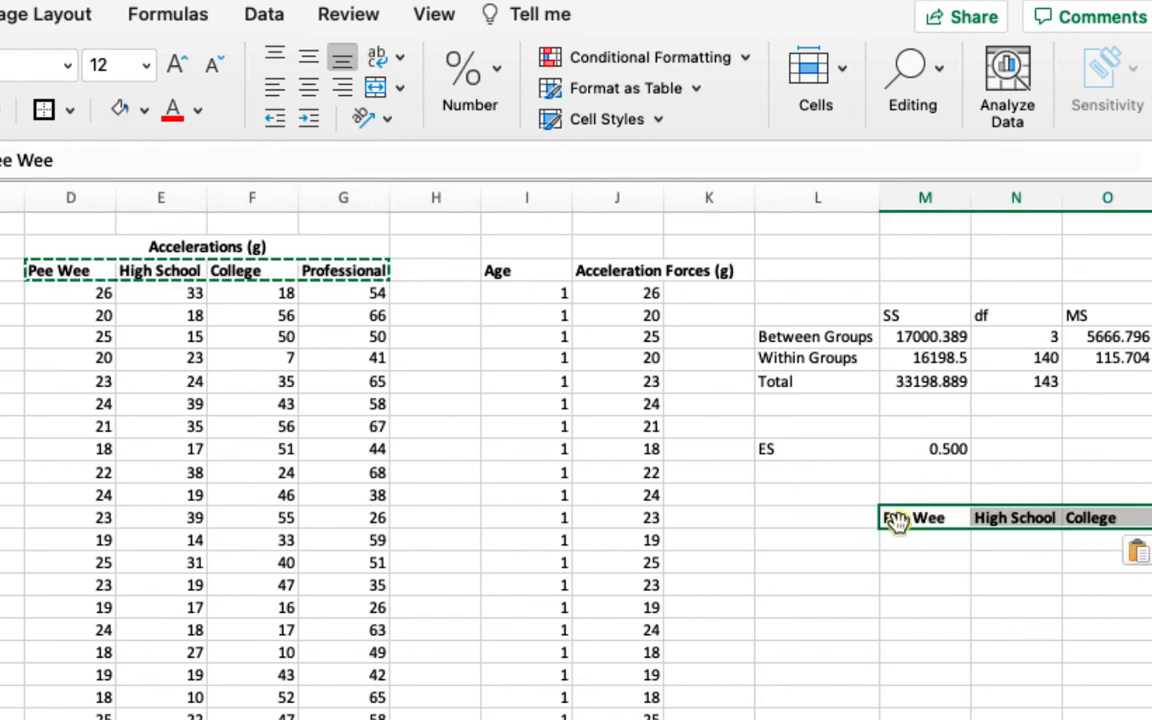
Add the row labels Mean and SD in L15 and L16, beside the pasted group headings.
left_click(848, 538)
type("Mean")
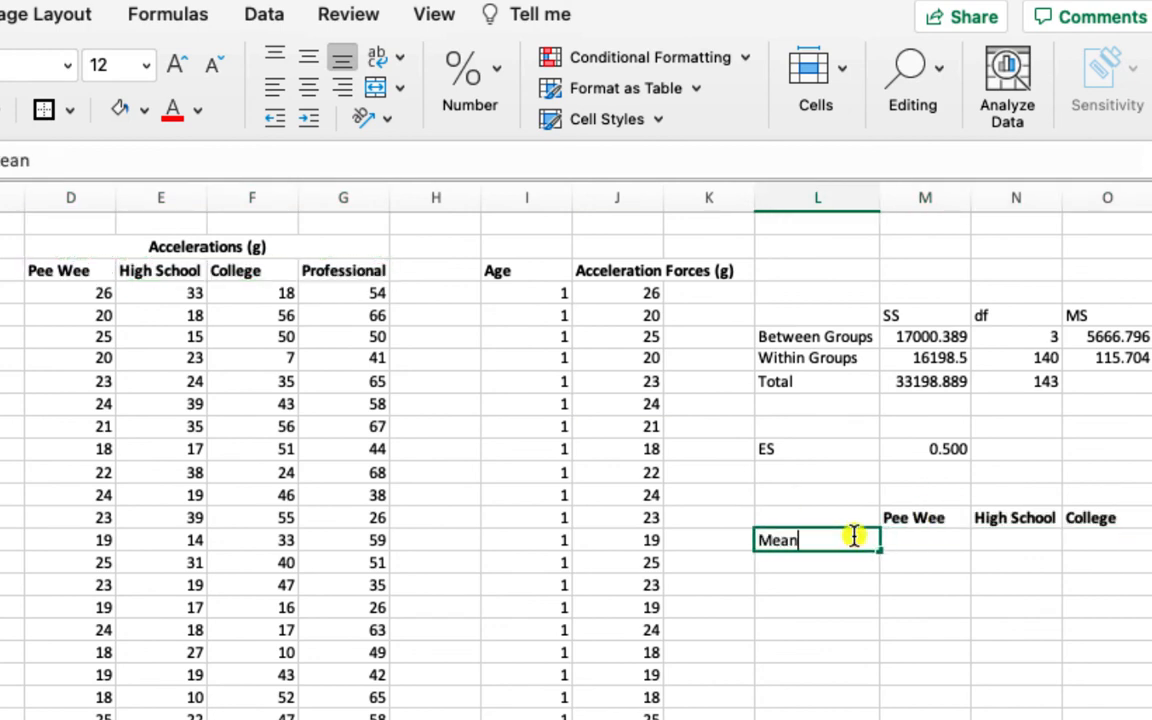
key("Return")
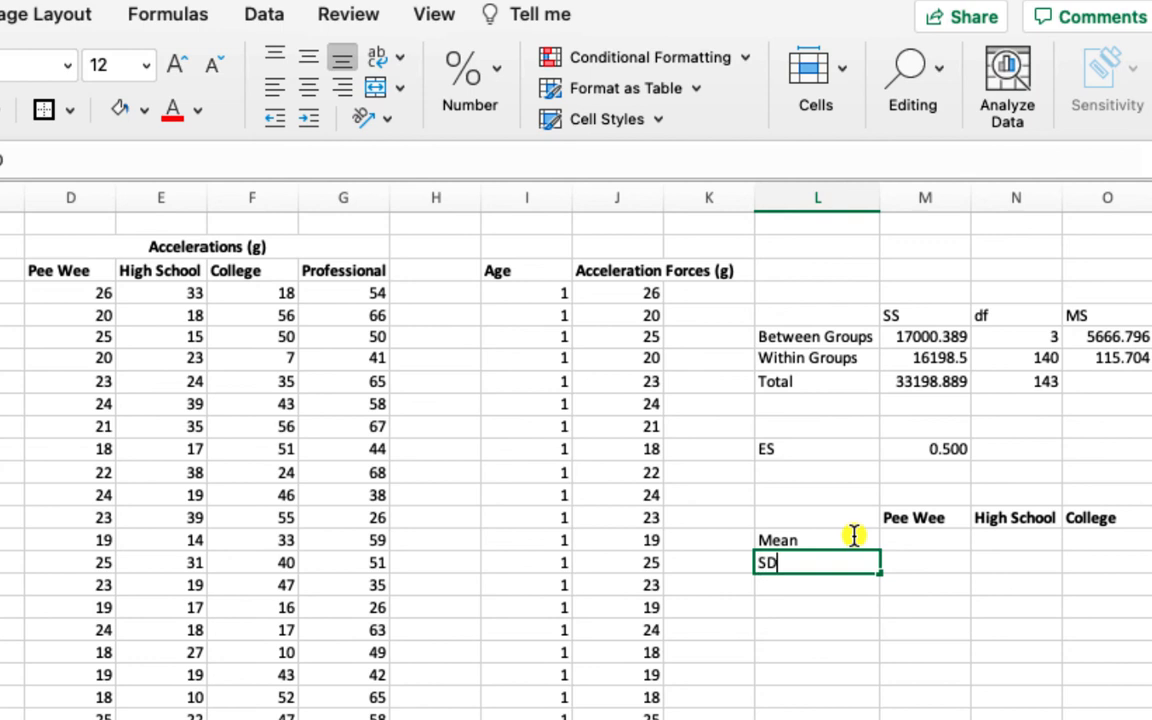
Calculate the Pee Wee mean in M15 with the AVERAGE function over D4:D39.
left_click(936, 536)
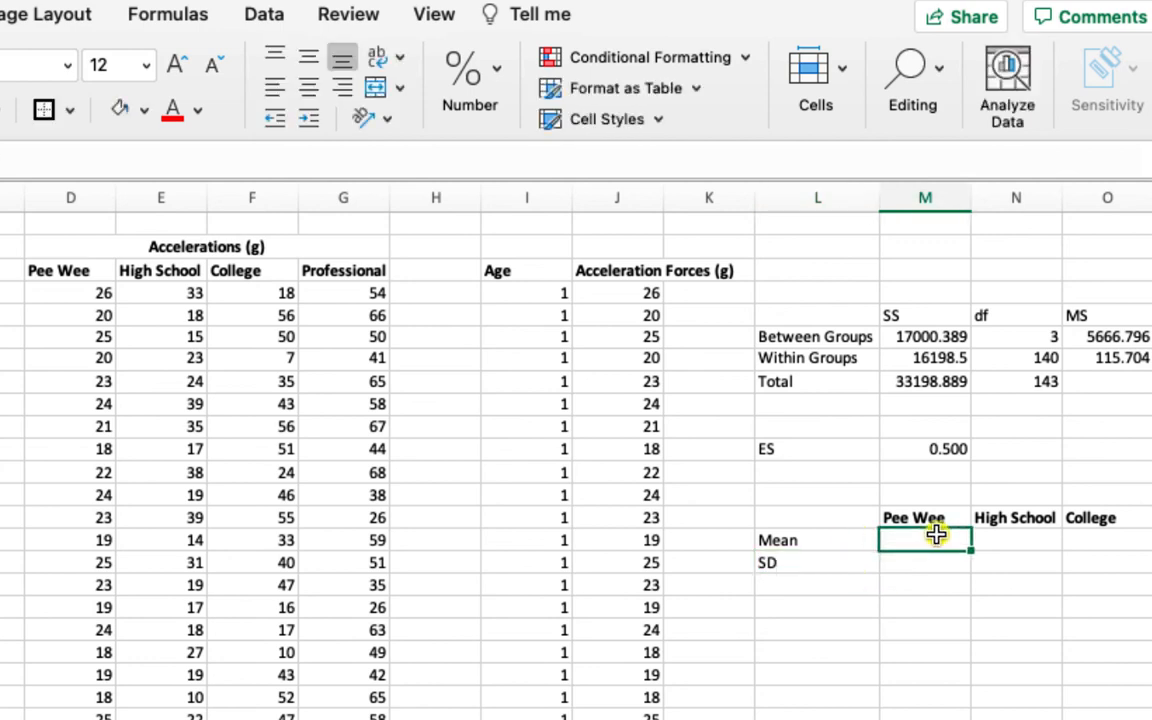
type("=av")
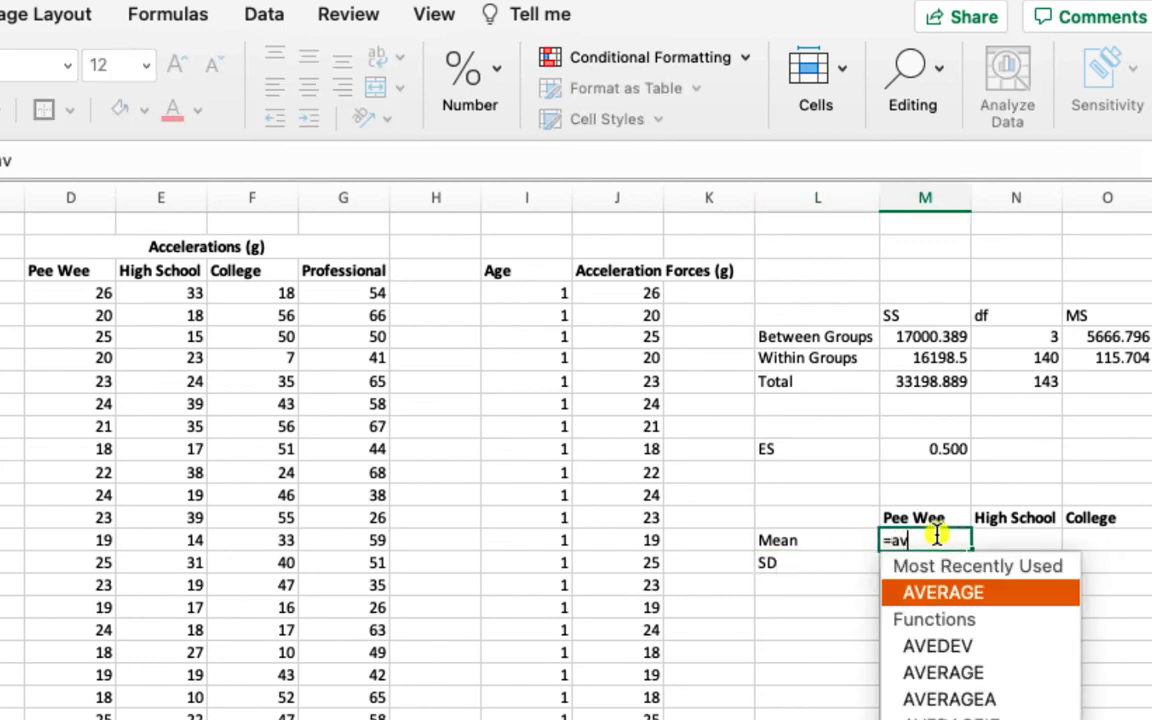
type("erage(")
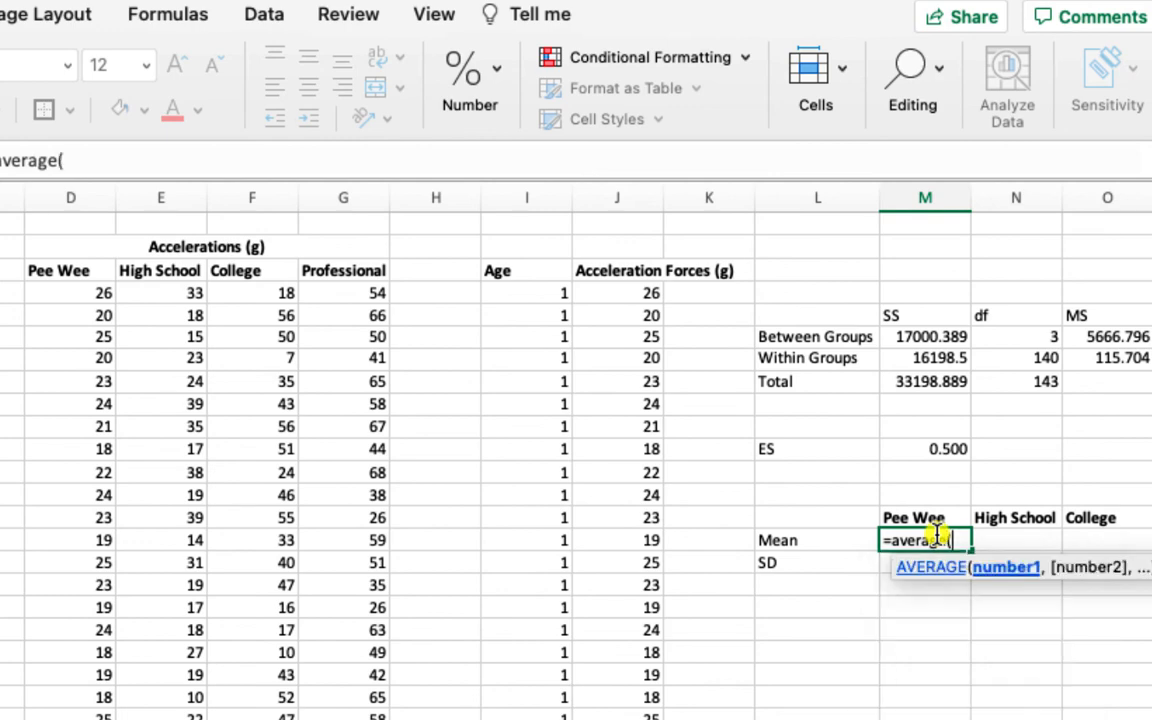
left_click(86, 292)
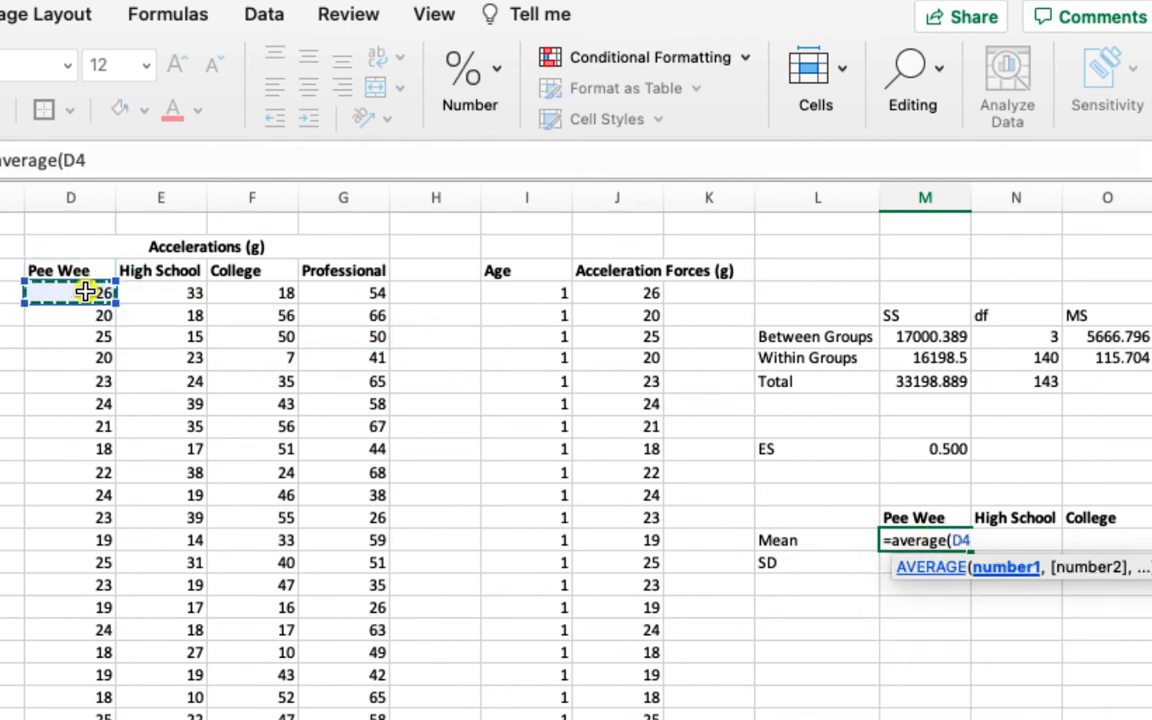
key("super+shift+Down")
key("Return")
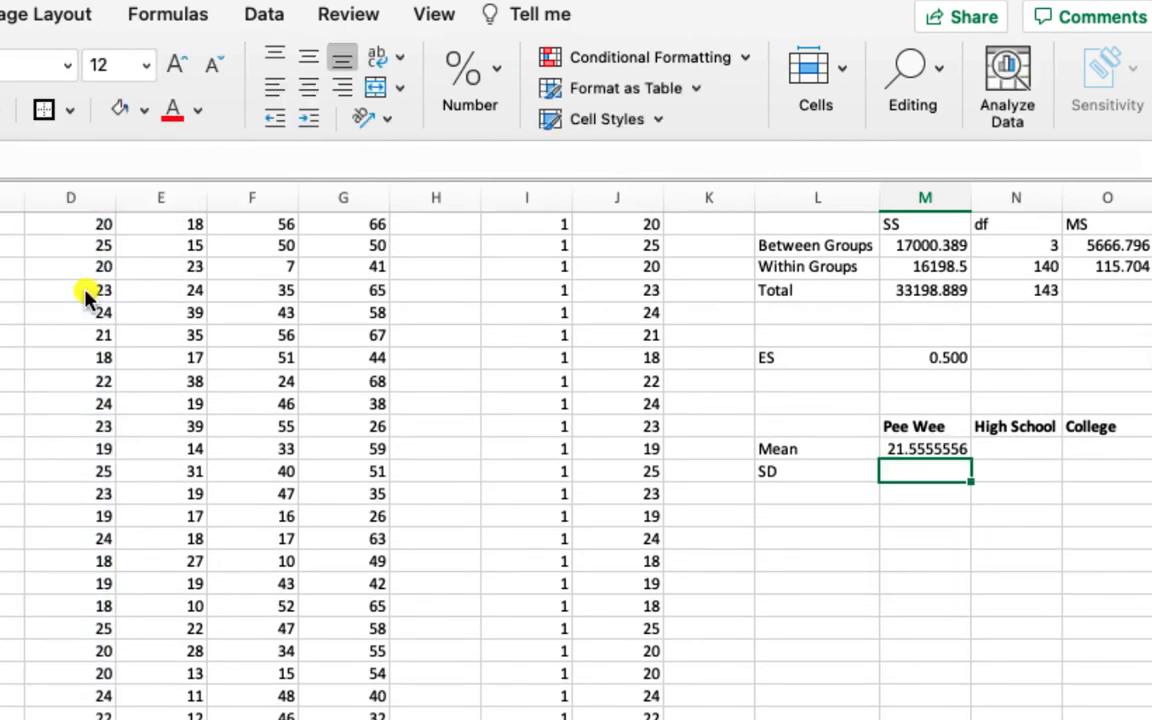
Calculate the Pee Wee standard deviation in M16 with the STDEV function over the Pee Wee data column starting at D4.
type("=stde")
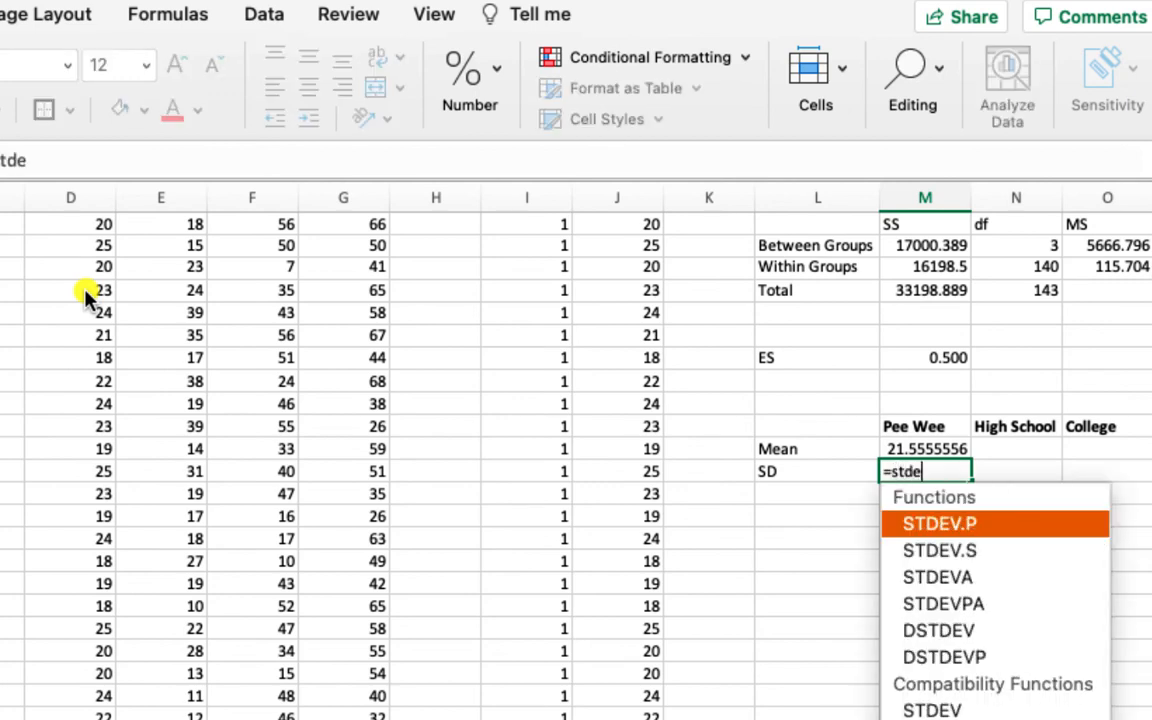
type("v(")
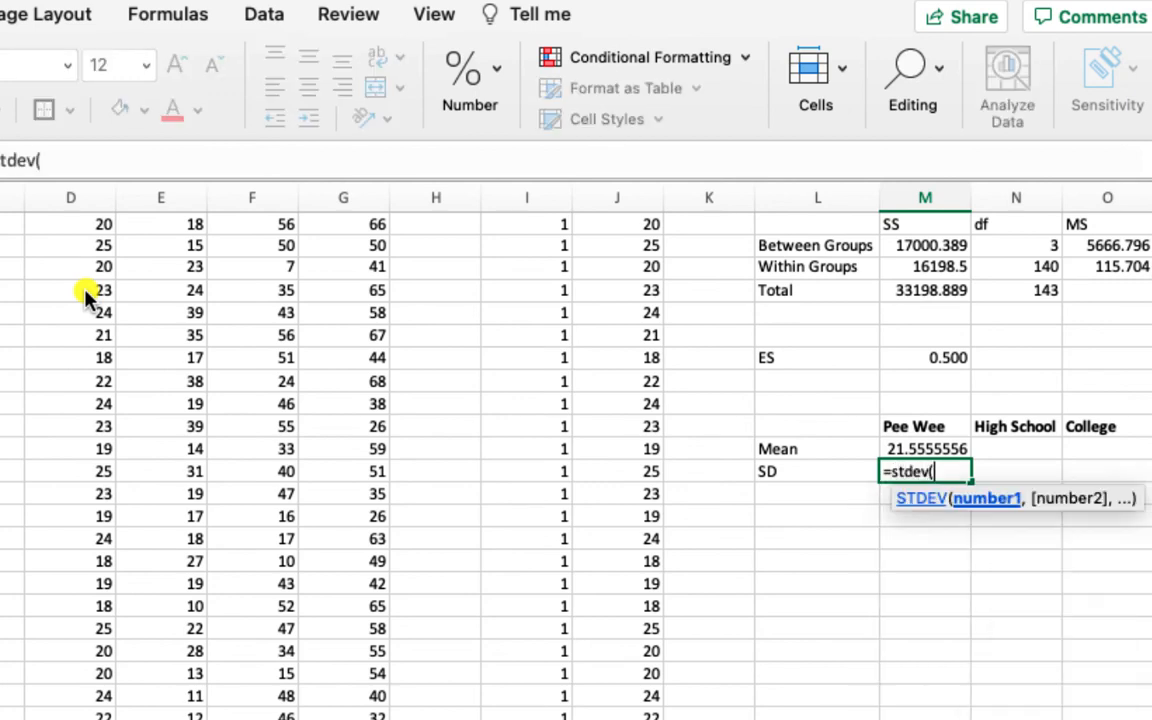
scroll(88, 290, "up", 3)
left_click(102, 315)
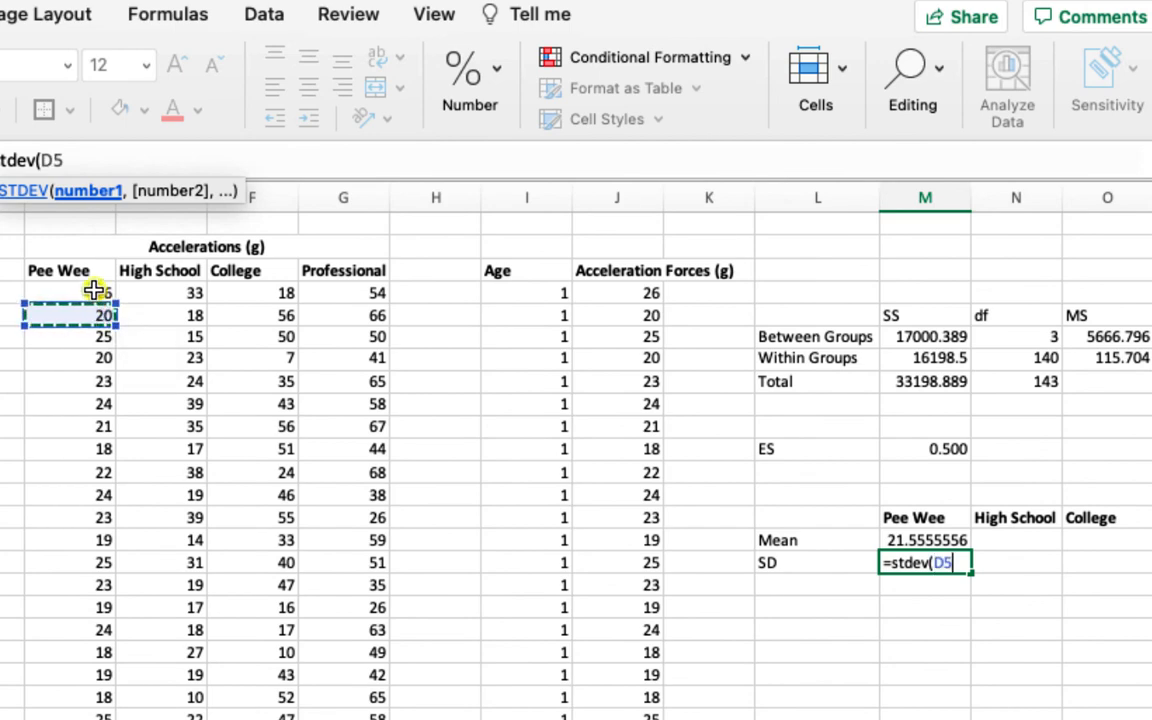
left_click(97, 290)
key("super+shift+Down")
key("Return")
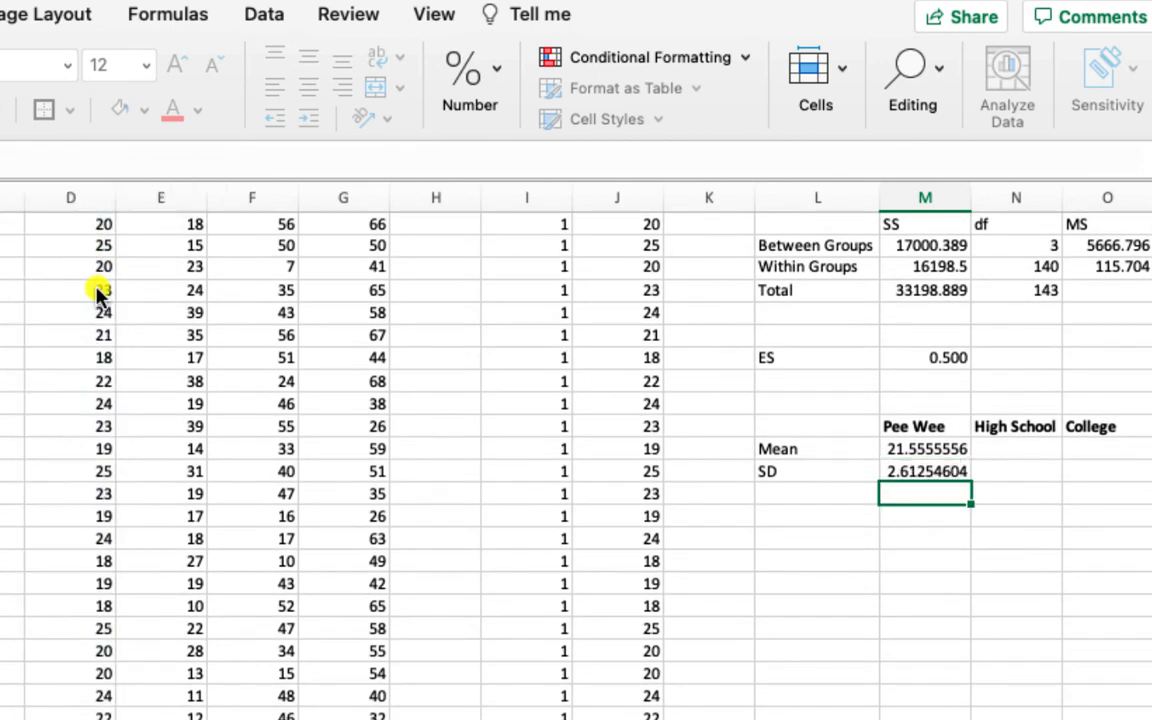
Format the Pee Wee mean and SD values to three decimal places.
left_click_drag(901, 447, 910, 471)
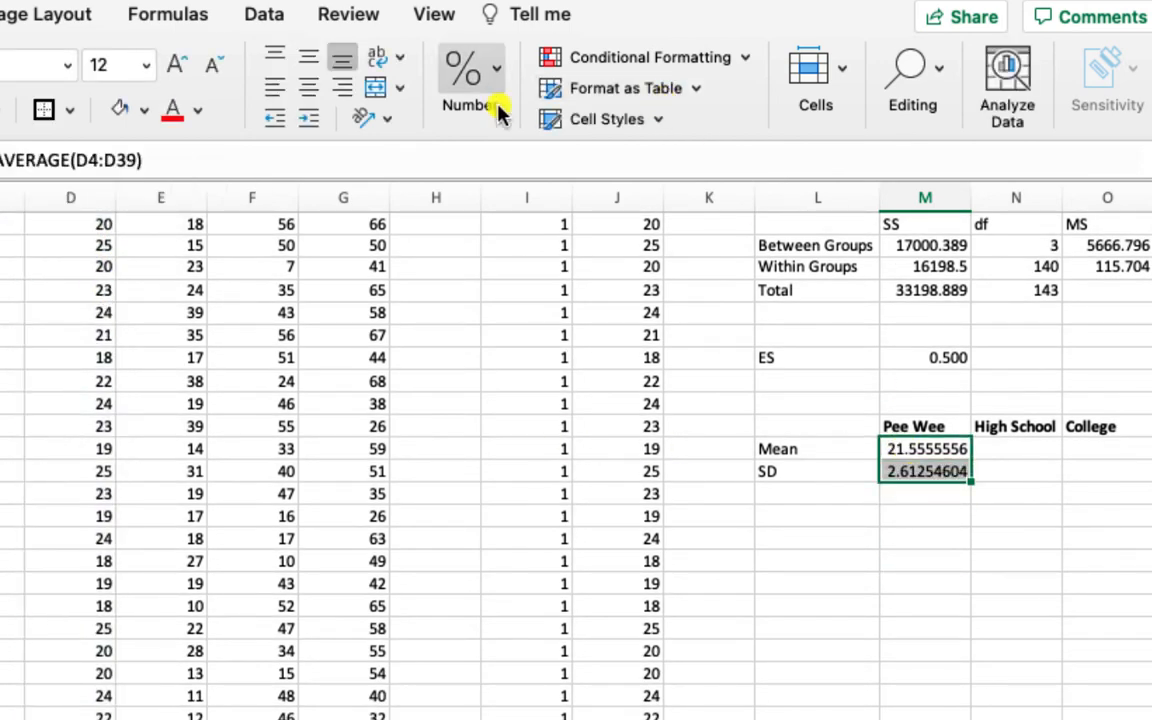
left_click(466, 80)
left_click(560, 192)
left_click(560, 192)
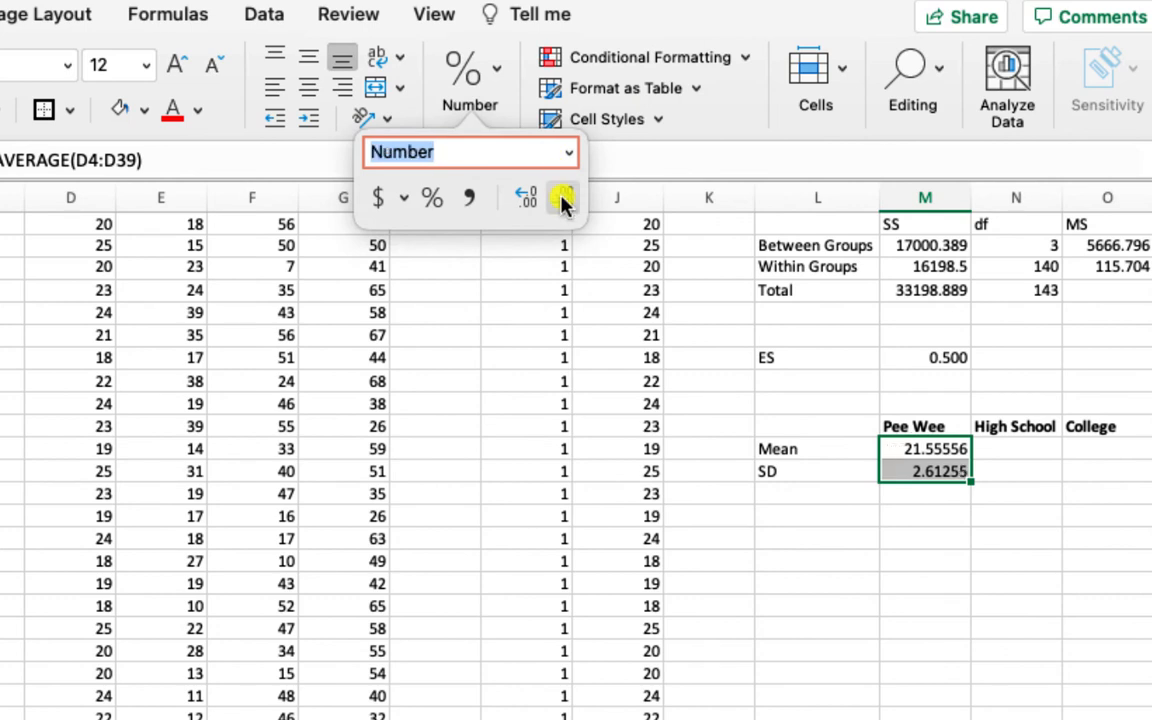
left_click(560, 192)
left_click(560, 192)
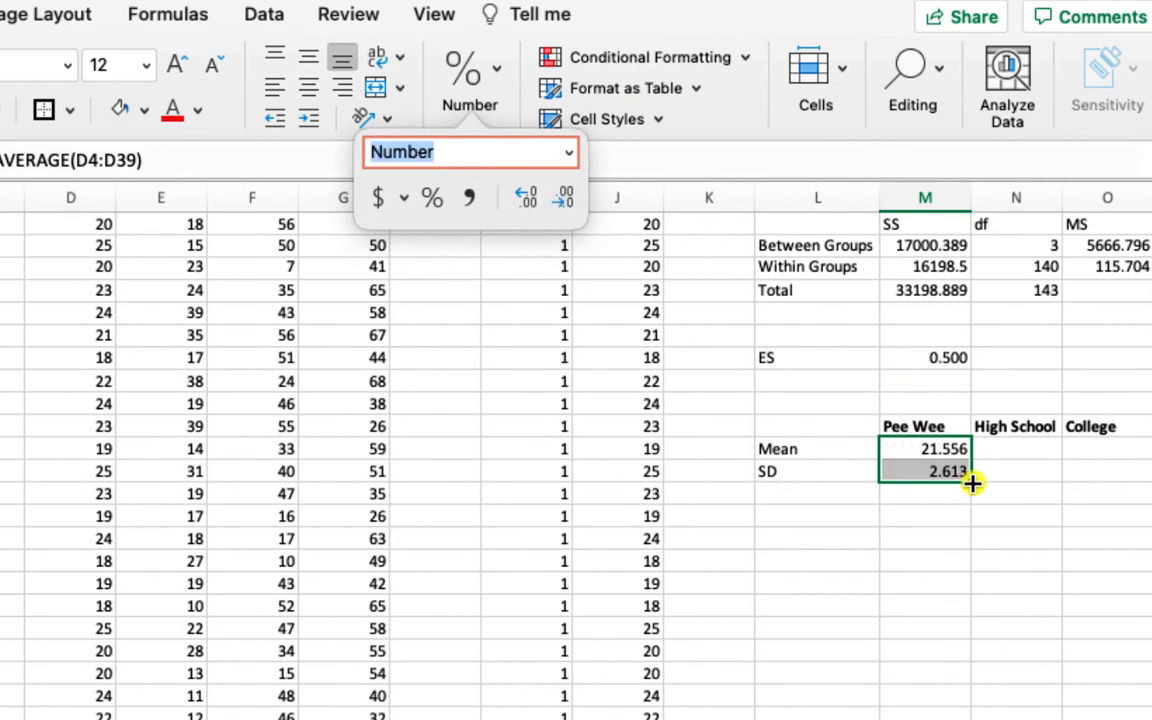
Fill the Pee Wee mean and SD formulas across to column P for the High School, College and Professional groups.
left_click_drag(972, 482, 1028, 490)
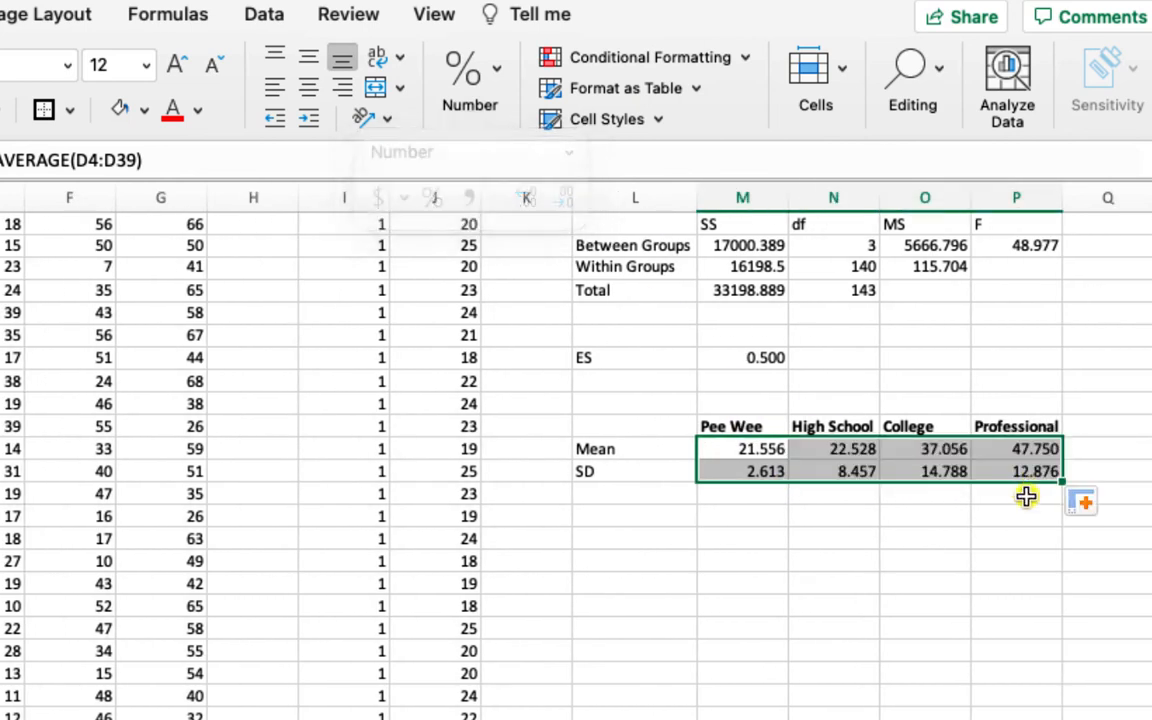
left_click(923, 569)
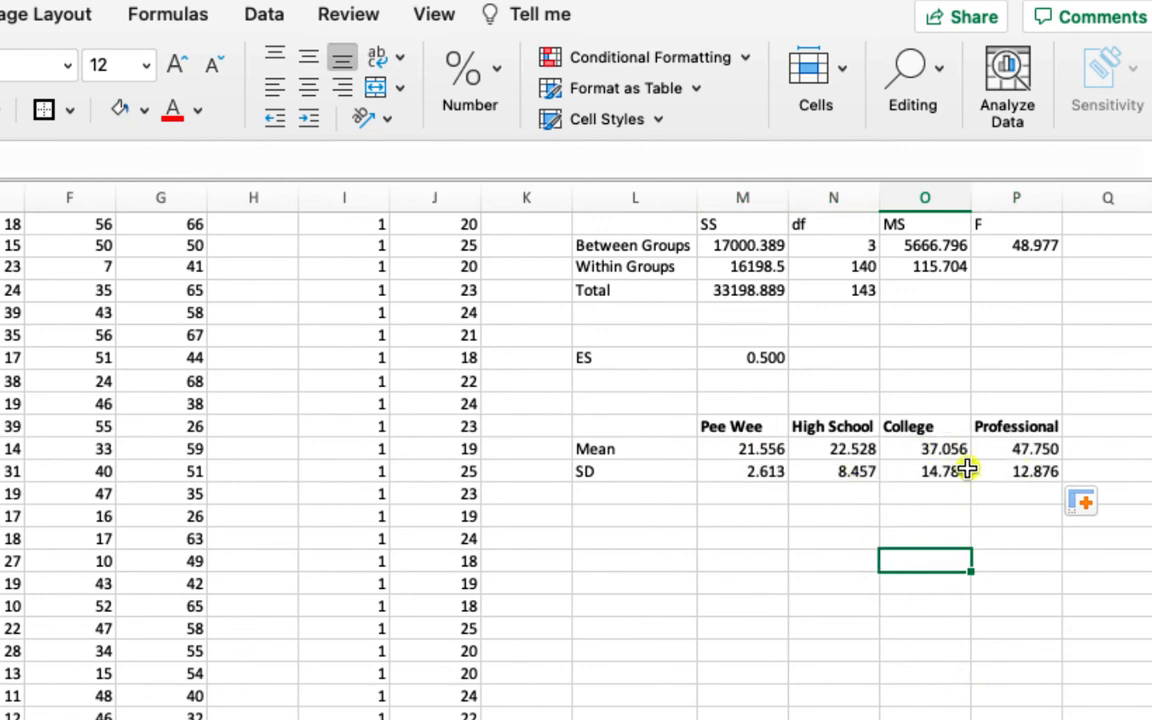
scroll(576, 450, "right", 5)
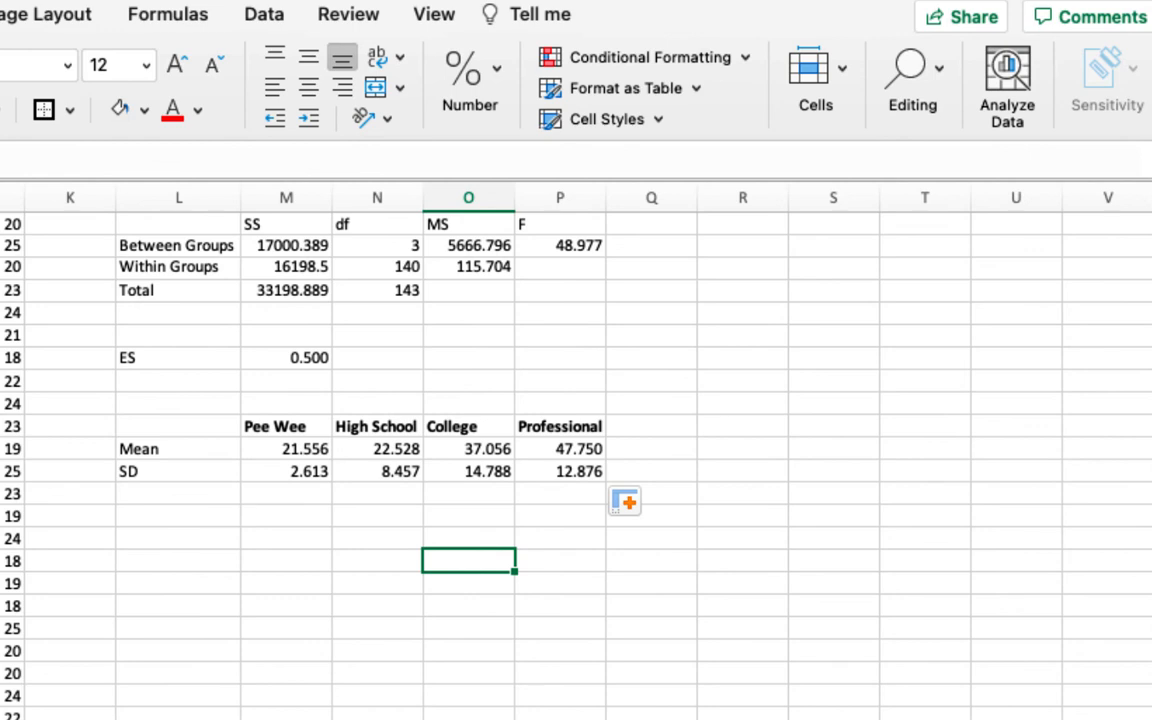
Rename the Pee Wee heading above the mean and SD values to Youth.
left_click(276, 427)
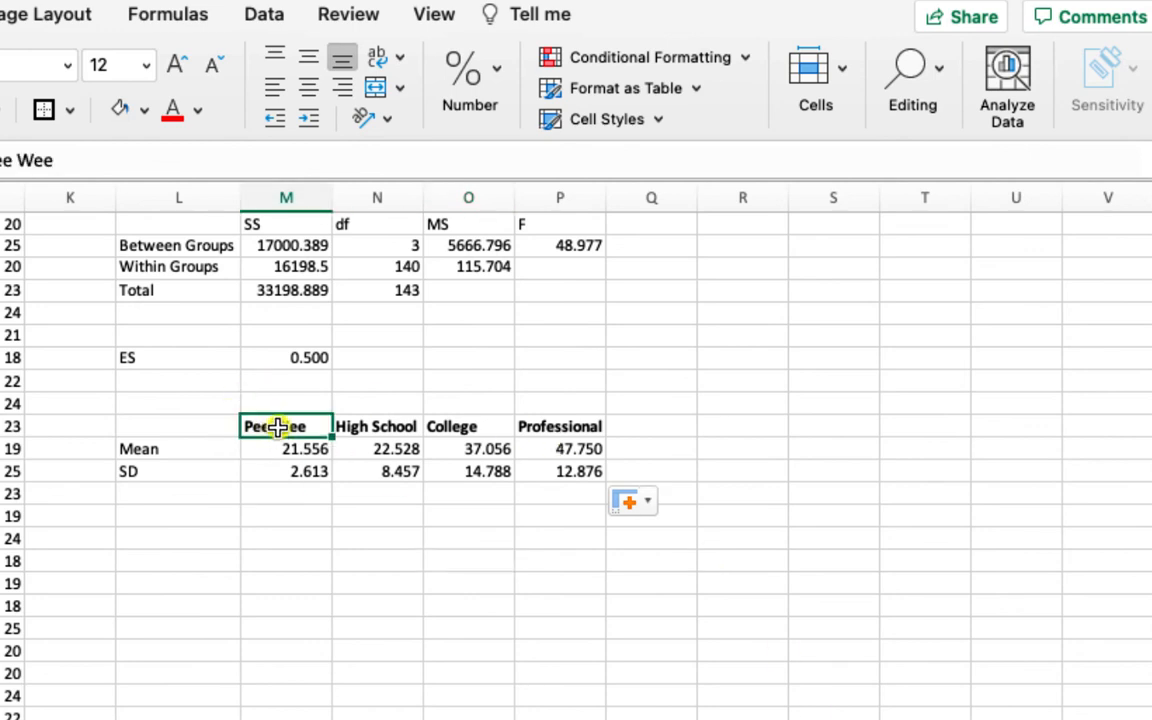
type("Youth")
key("Return")
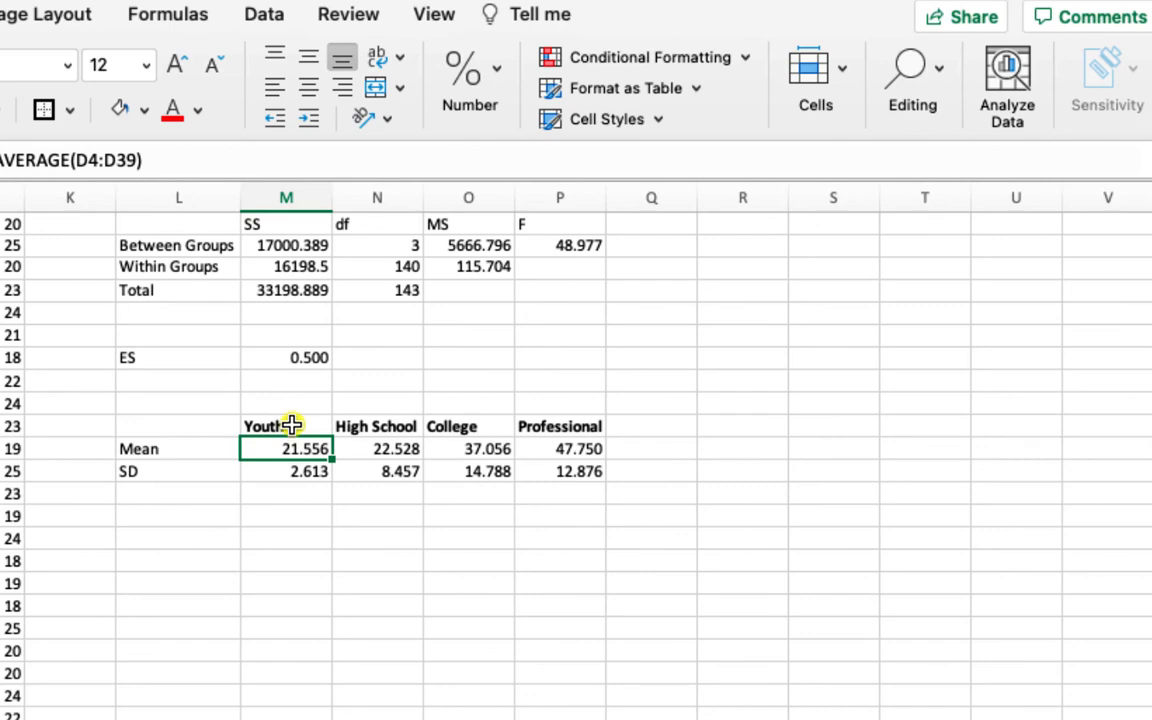
Insert a 2-D clustered column chart of the group headings and means in M14:P15 and place it below the SD row.
left_click_drag(296, 427, 556, 452)
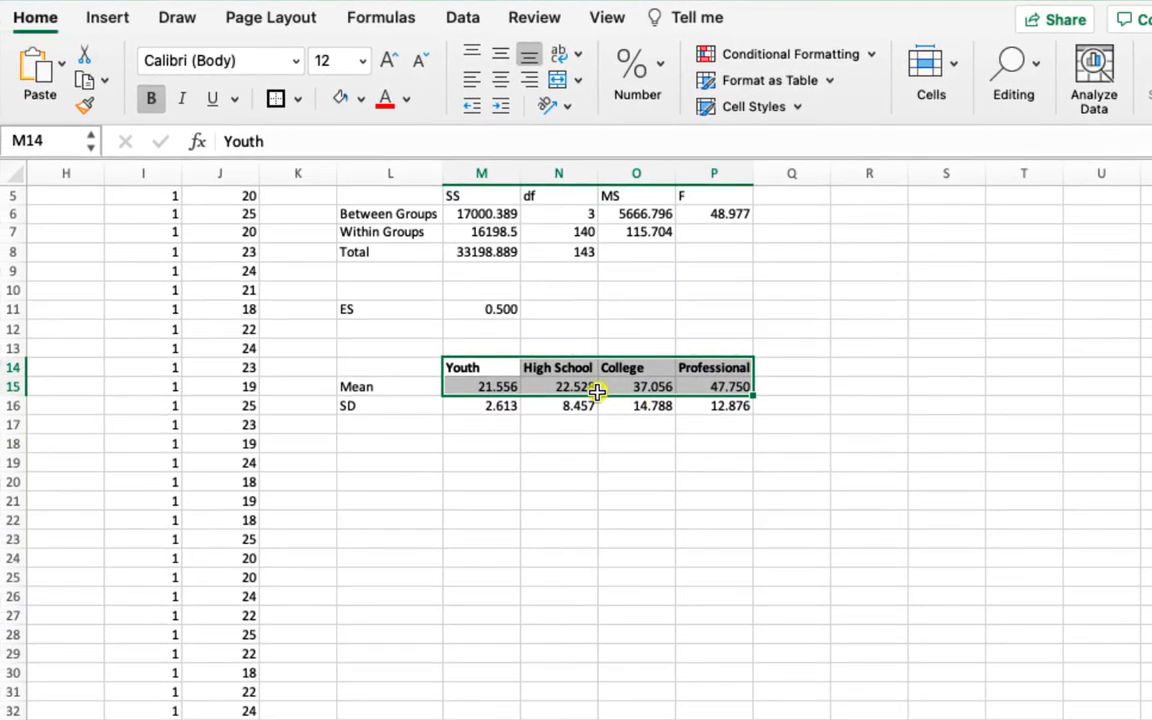
left_click(110, 18)
left_click(479, 56)
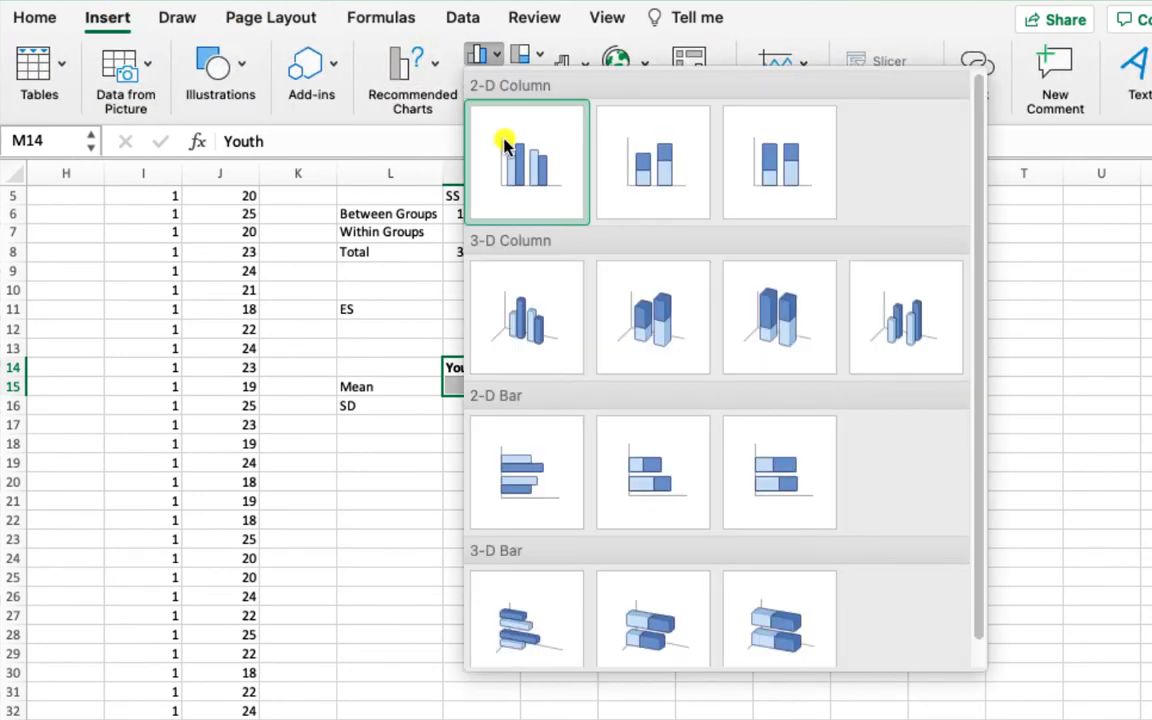
left_click(510, 150)
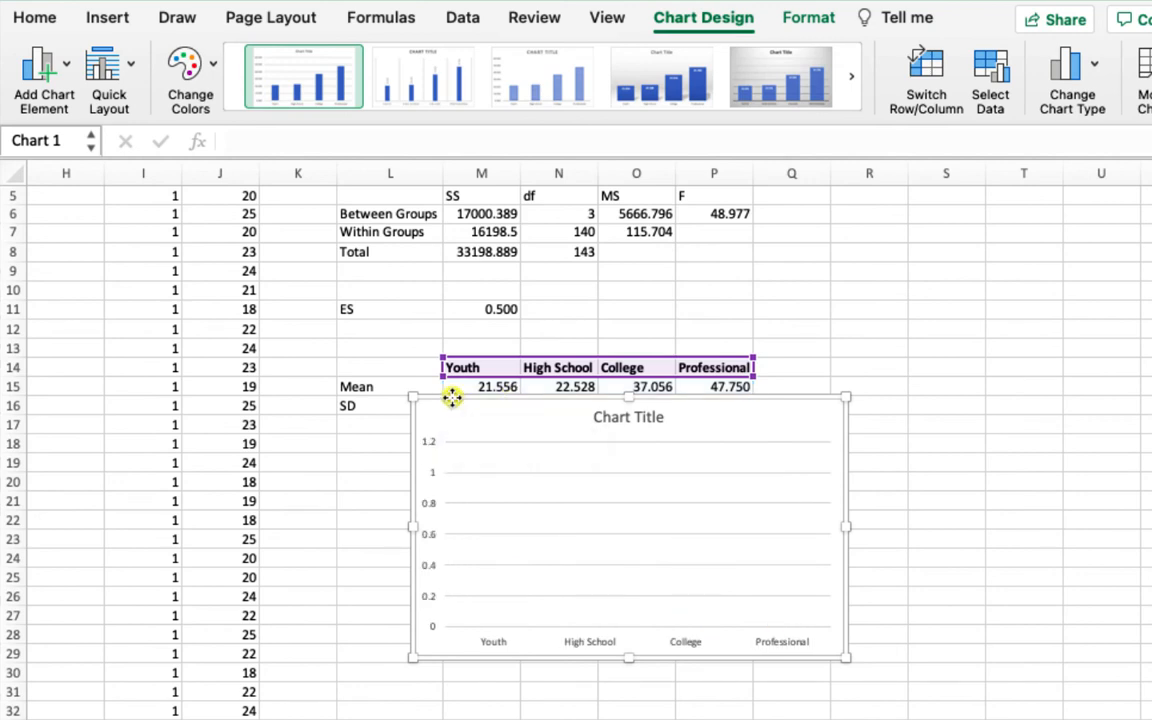
left_click_drag(453, 399, 489, 387)
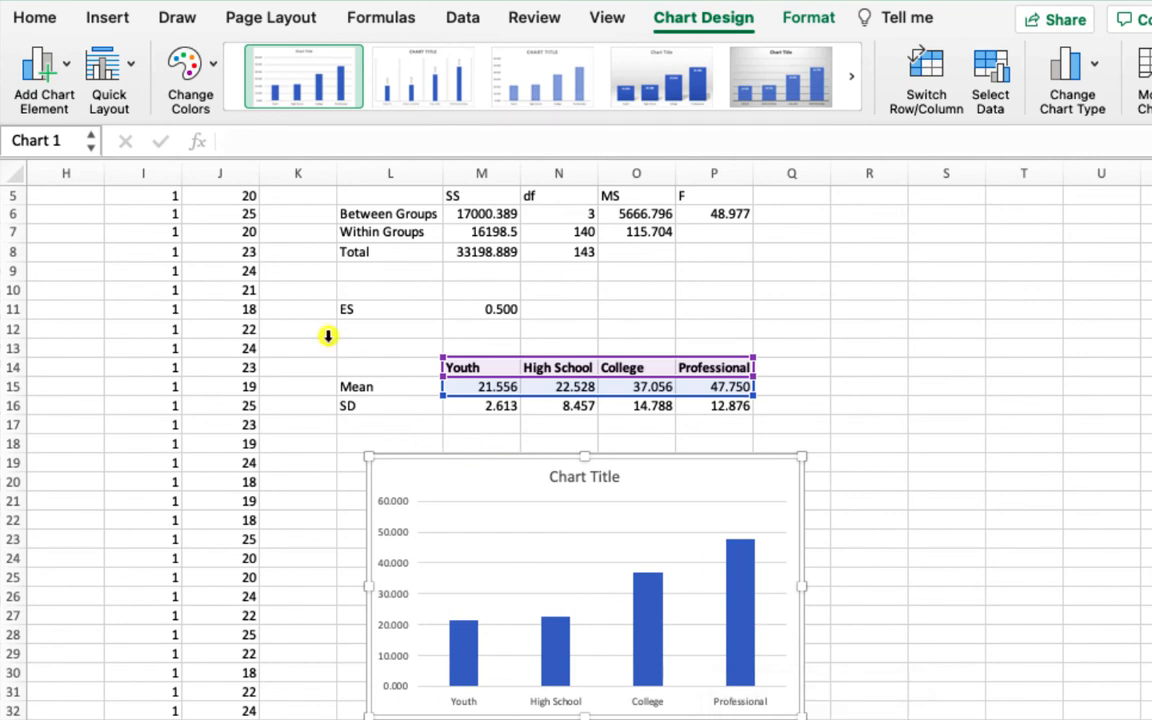
Add primary horizontal and primary vertical axis titles to the column chart.
left_click(42, 62)
mouse_move(121, 140)
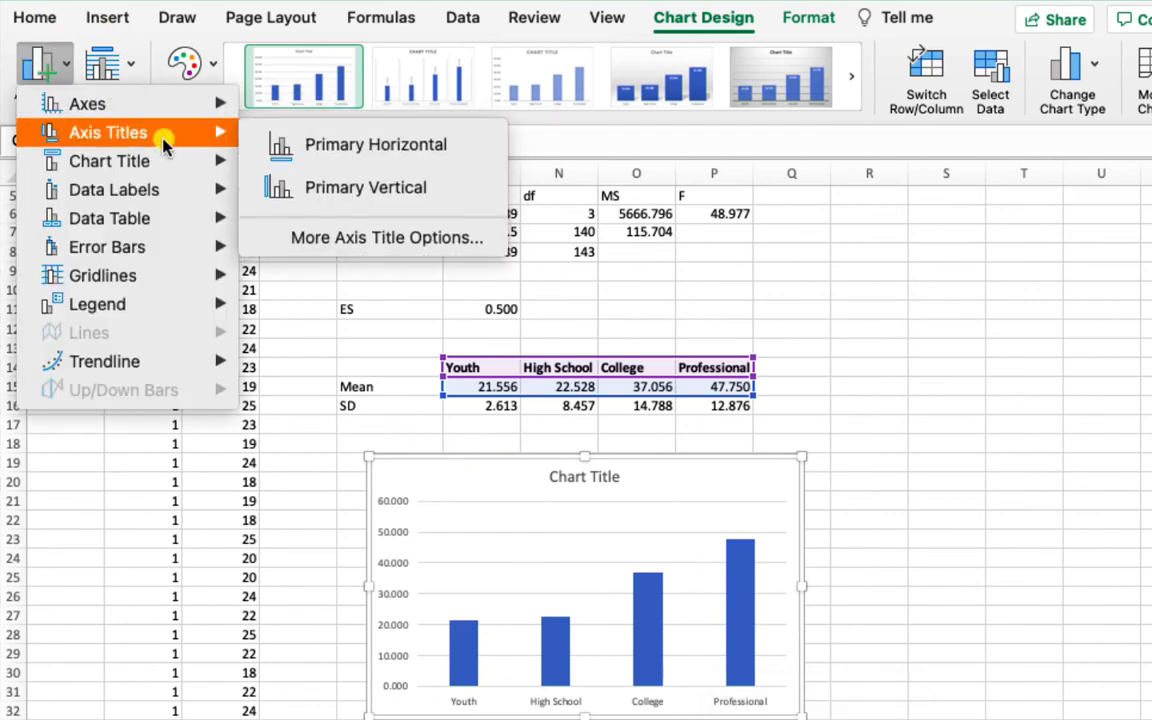
left_click(300, 144)
left_click(66, 72)
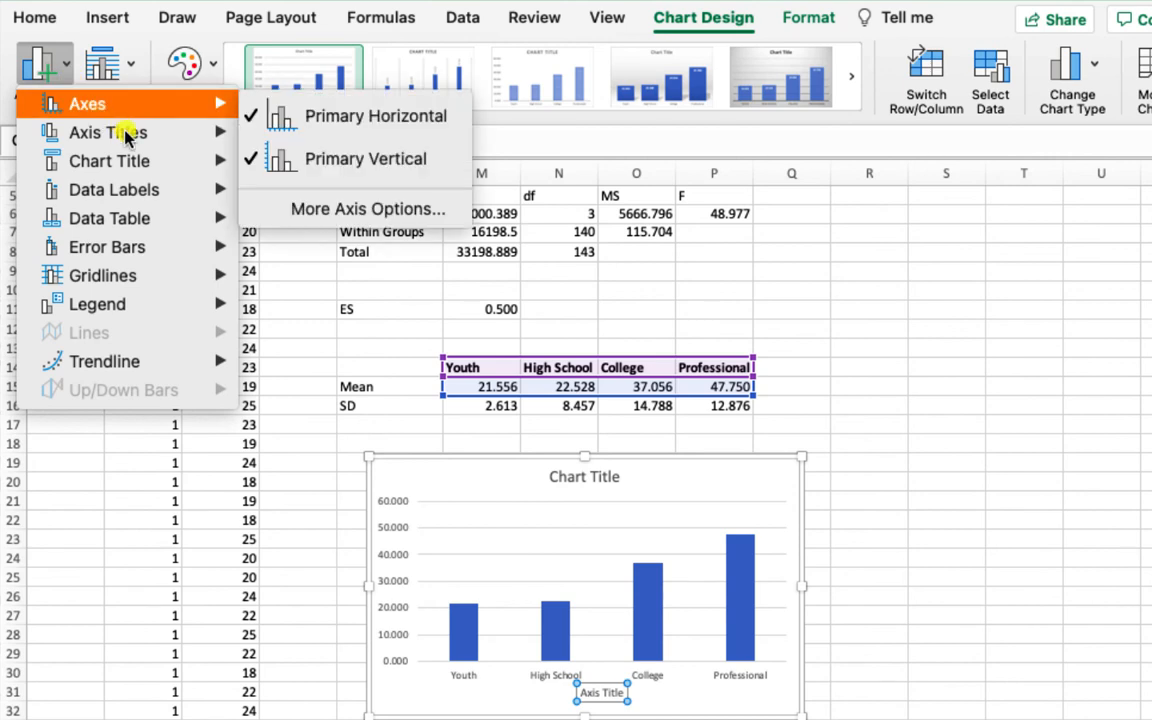
left_click(326, 190)
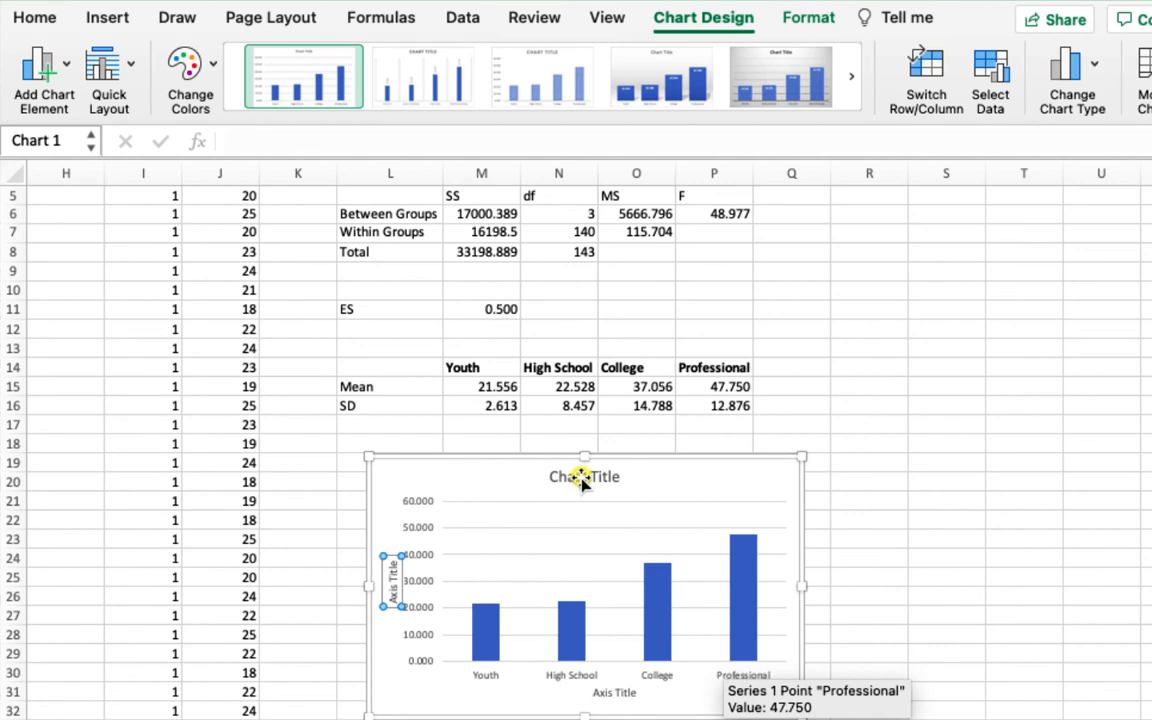
Add vertical error bars to the columns and choose a custom error amount with specified values.
left_click(40, 92)
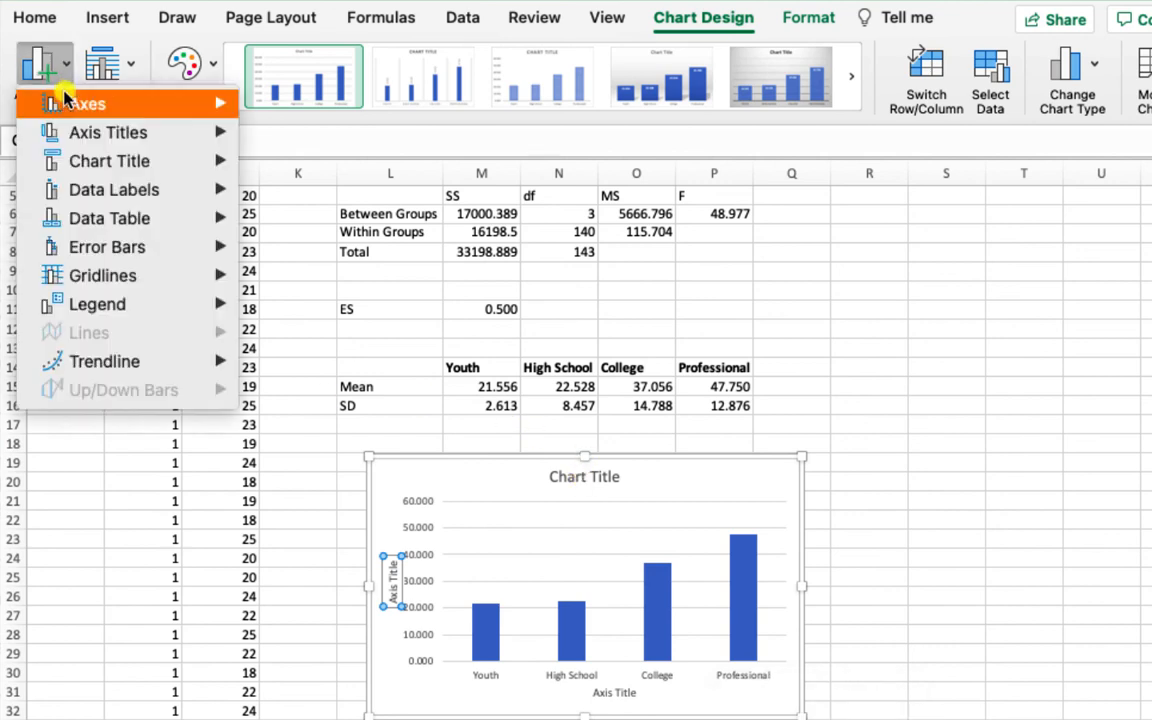
mouse_move(170, 249)
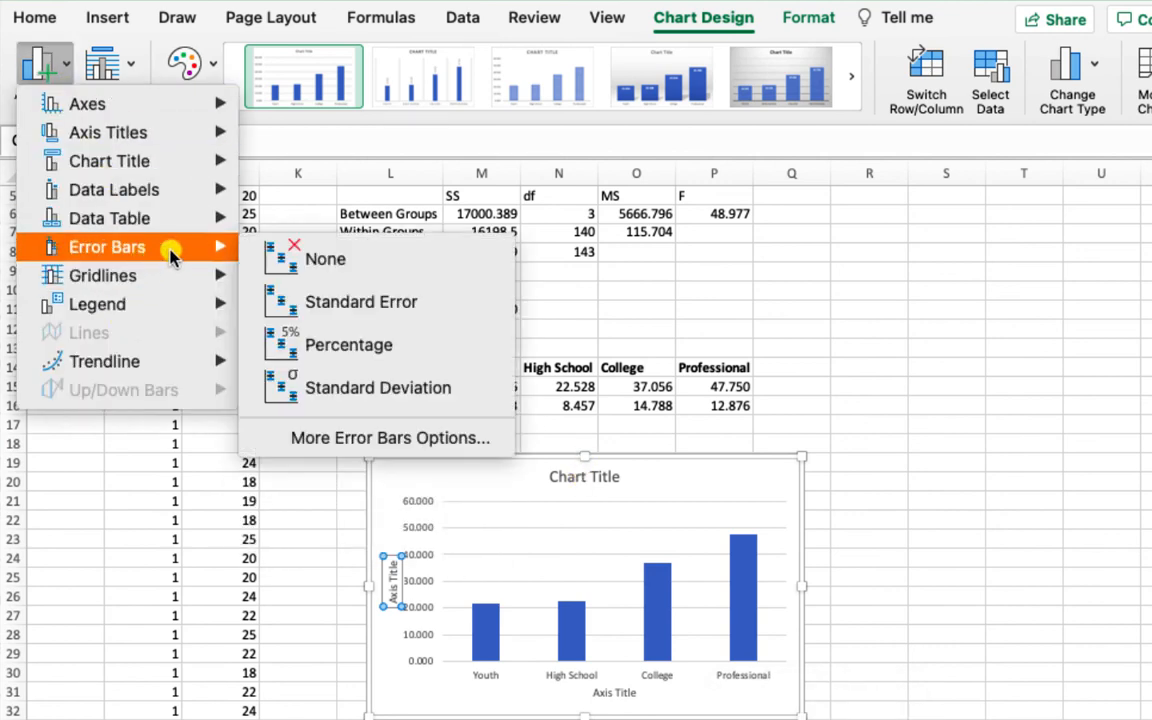
left_click(366, 440)
left_click(905, 690)
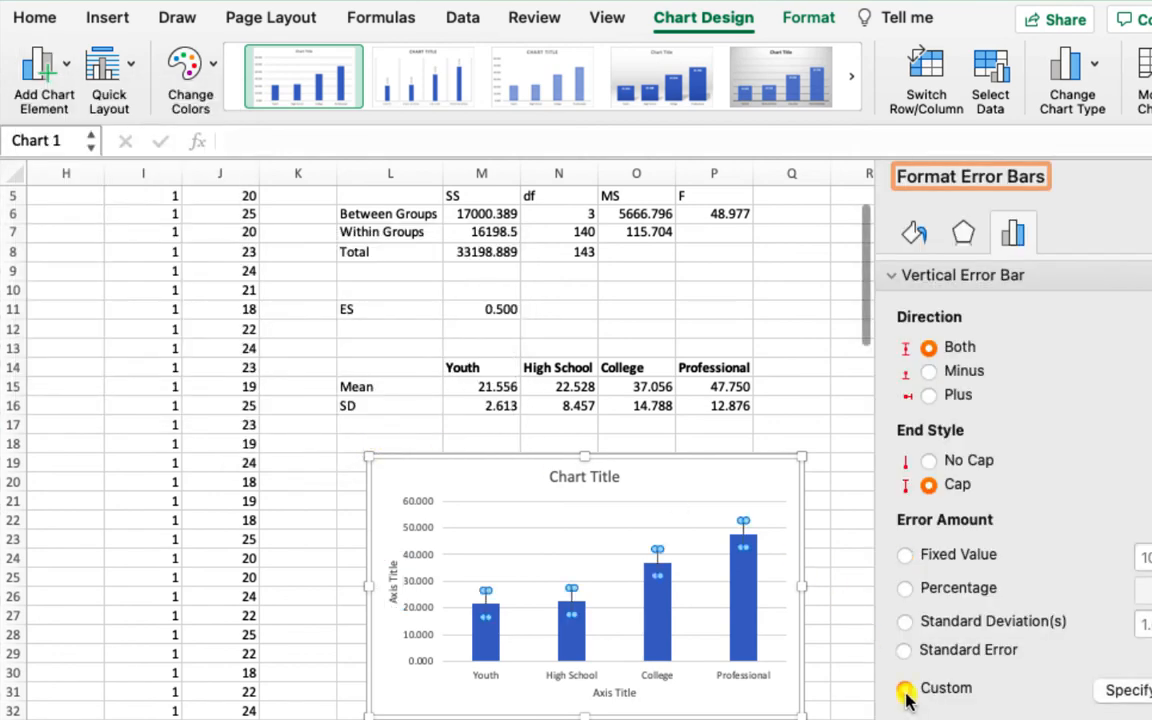
left_click(1125, 690)
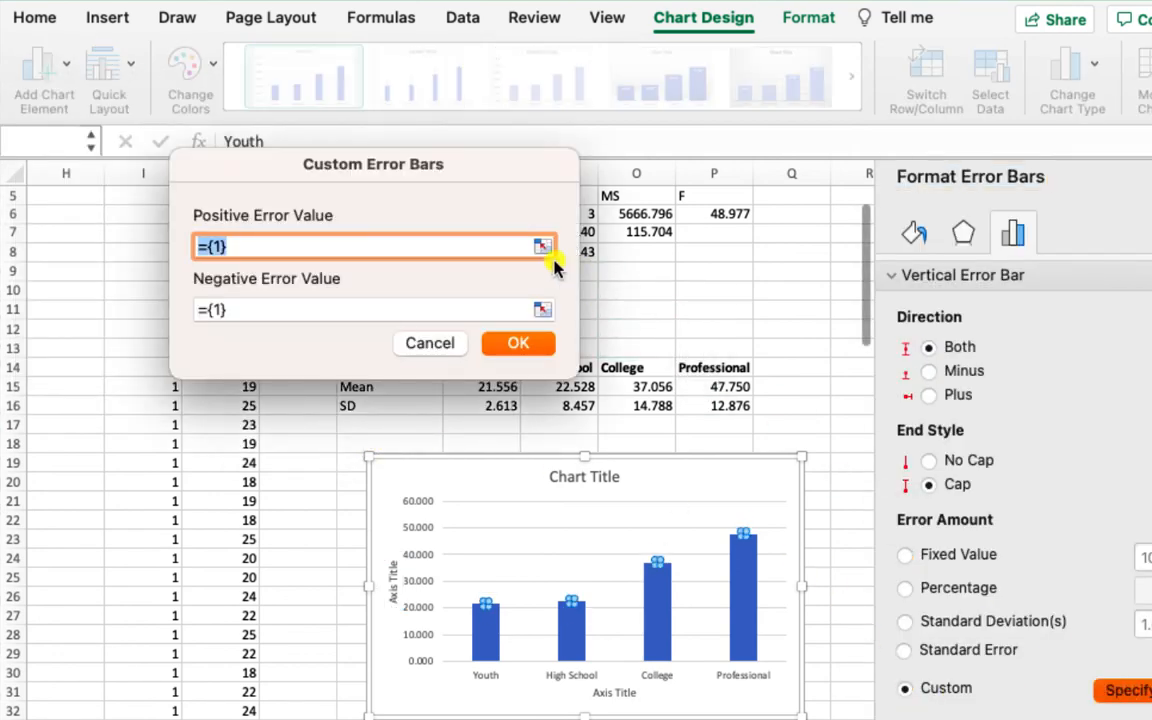
Use the SD values in M16:P16 as both the positive and negative error values of the error bars.
left_click(542, 246)
left_click_drag(490, 406, 688, 408)
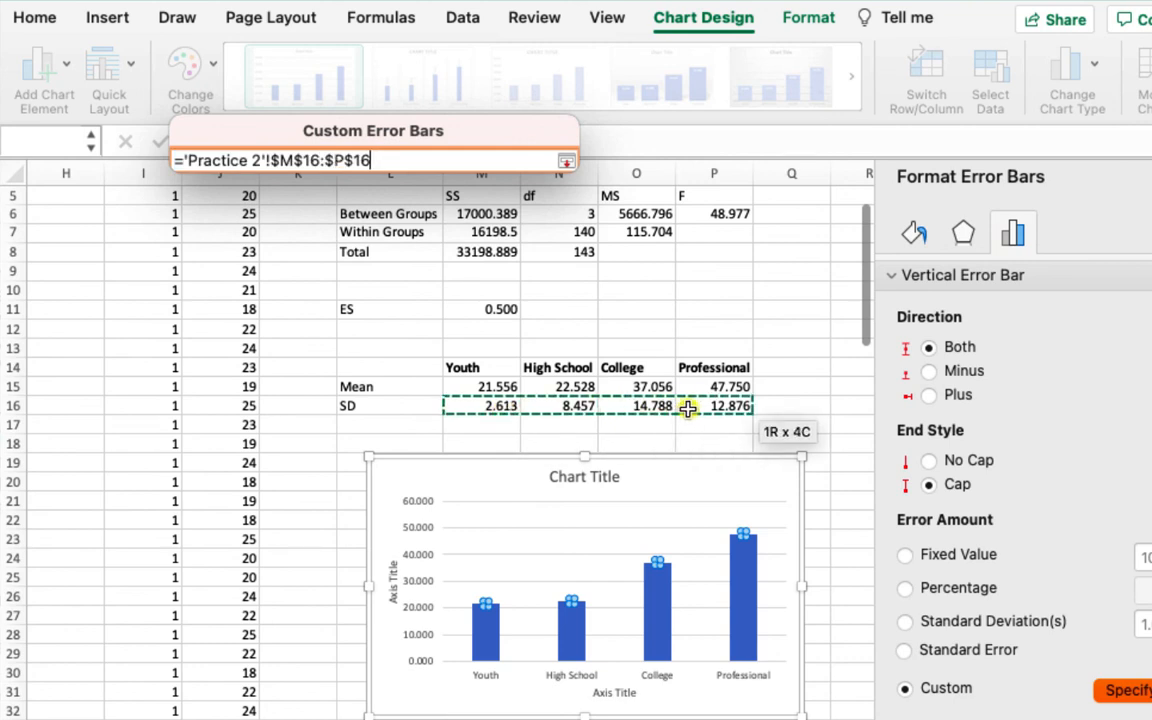
left_click(566, 160)
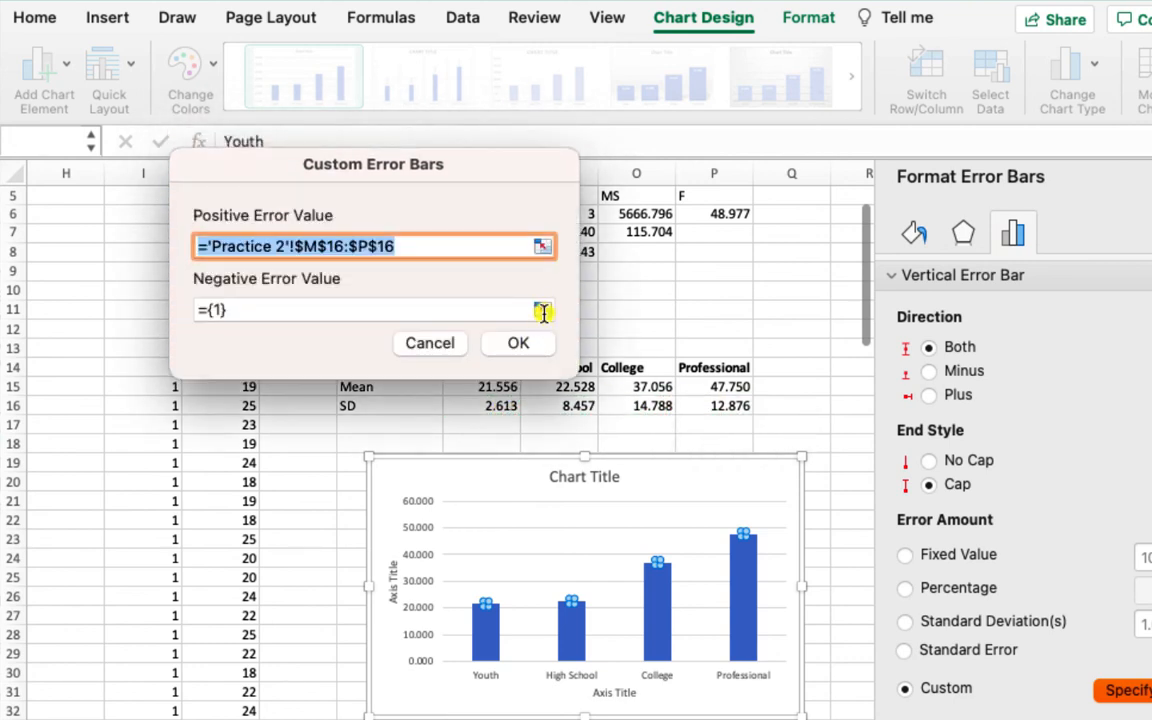
left_click(542, 313)
left_click_drag(489, 409, 738, 406)
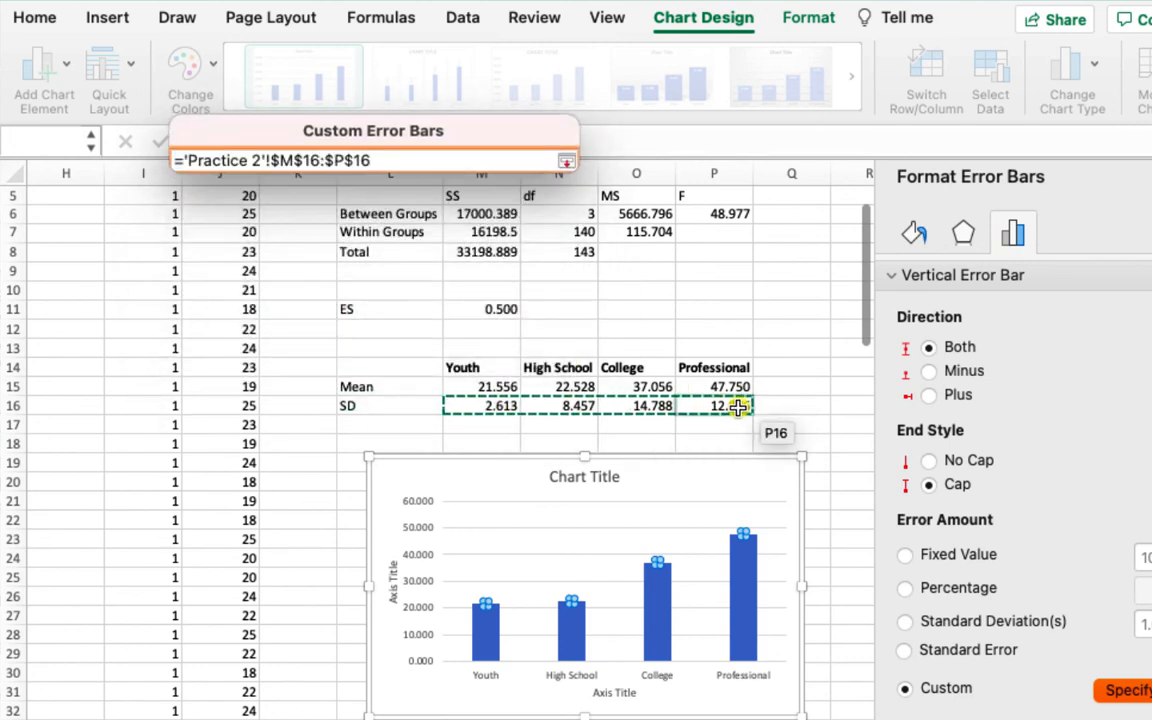
key("Return")
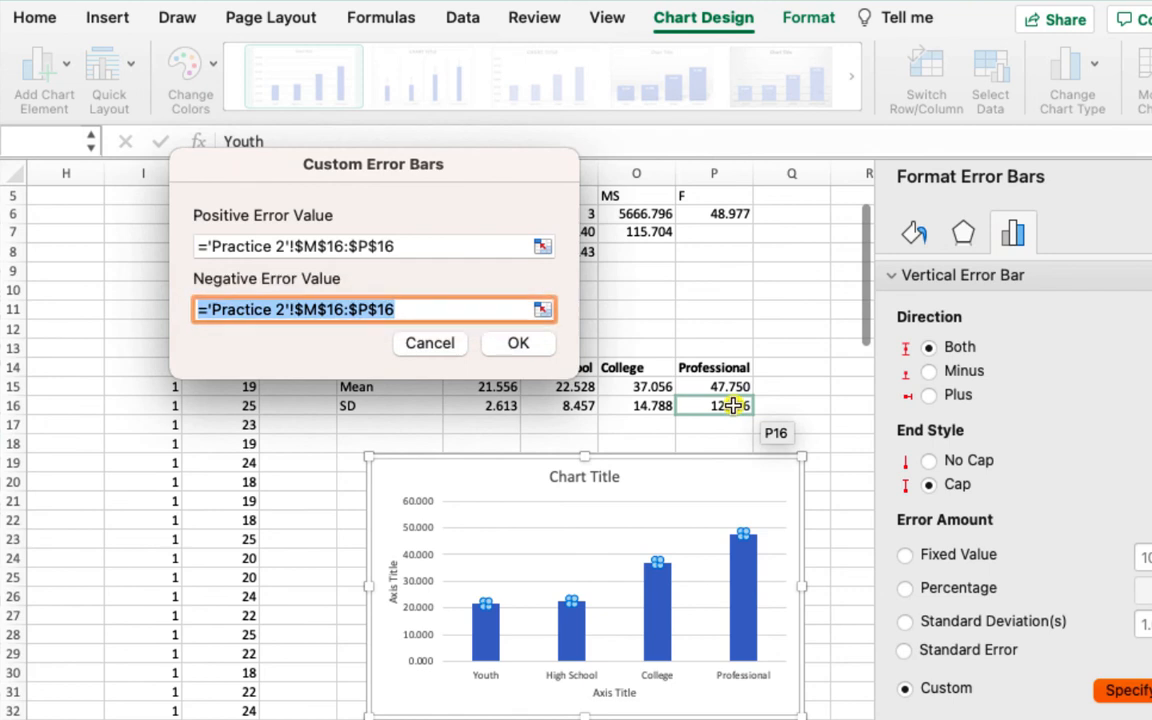
left_click(520, 343)
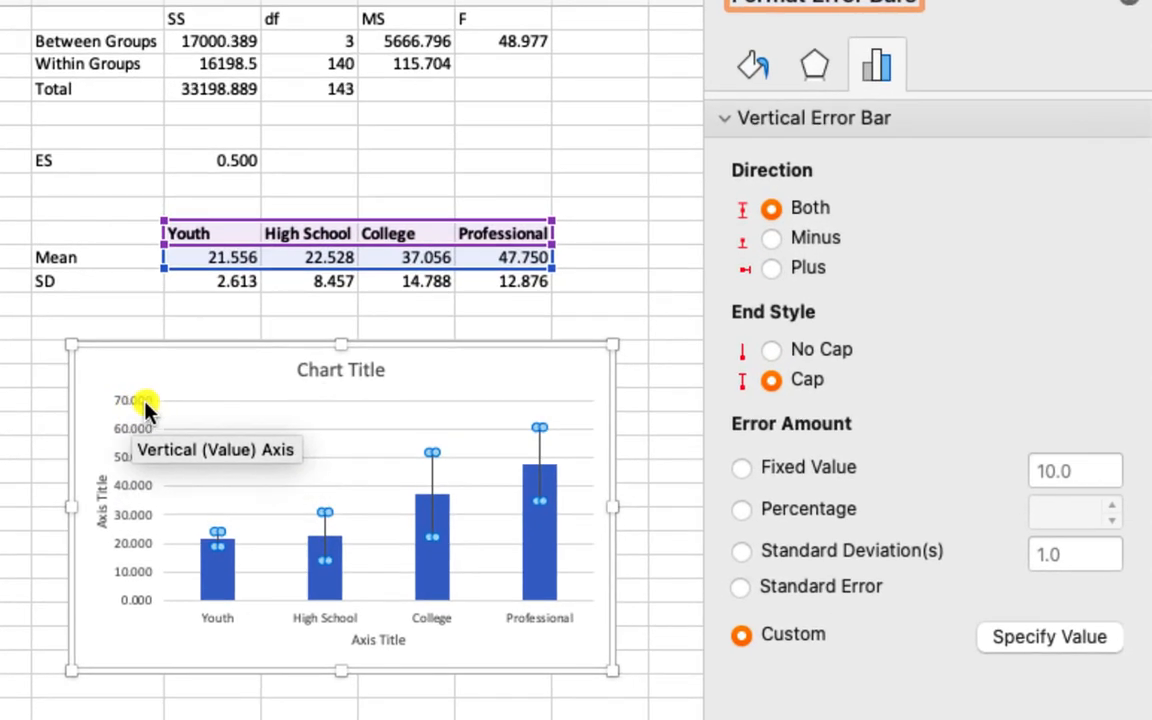
Set the number format of the chart's vertical axis to 0 decimal places.
left_click(146, 408)
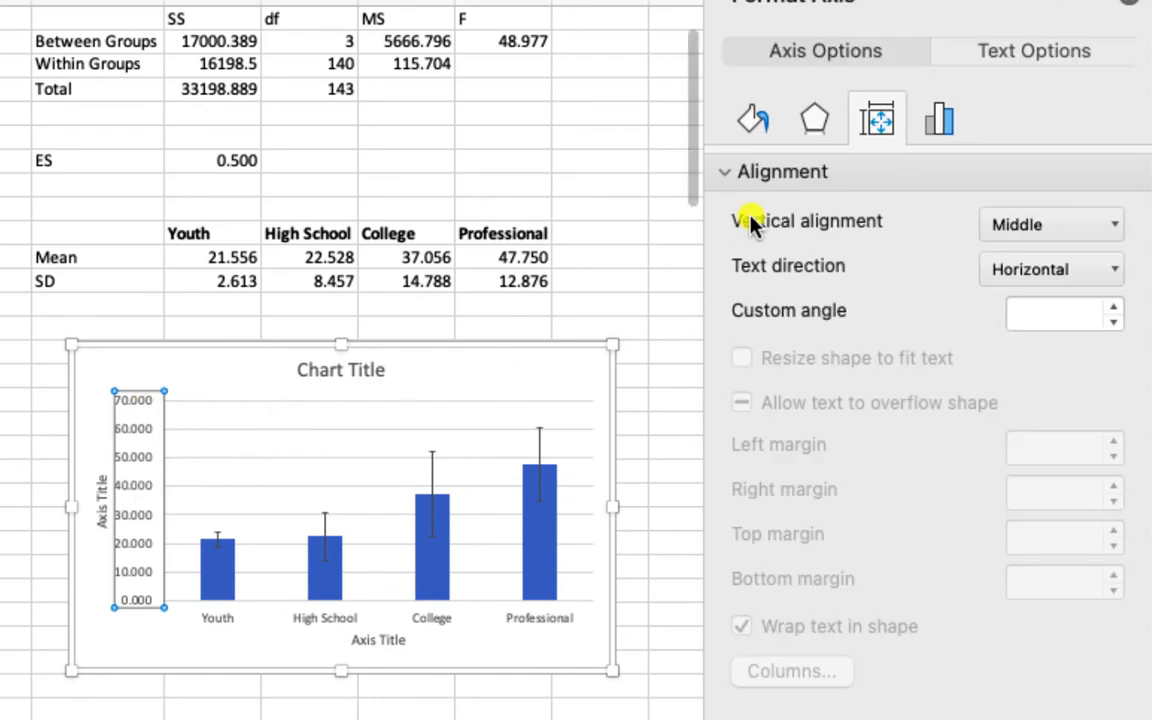
left_click(940, 122)
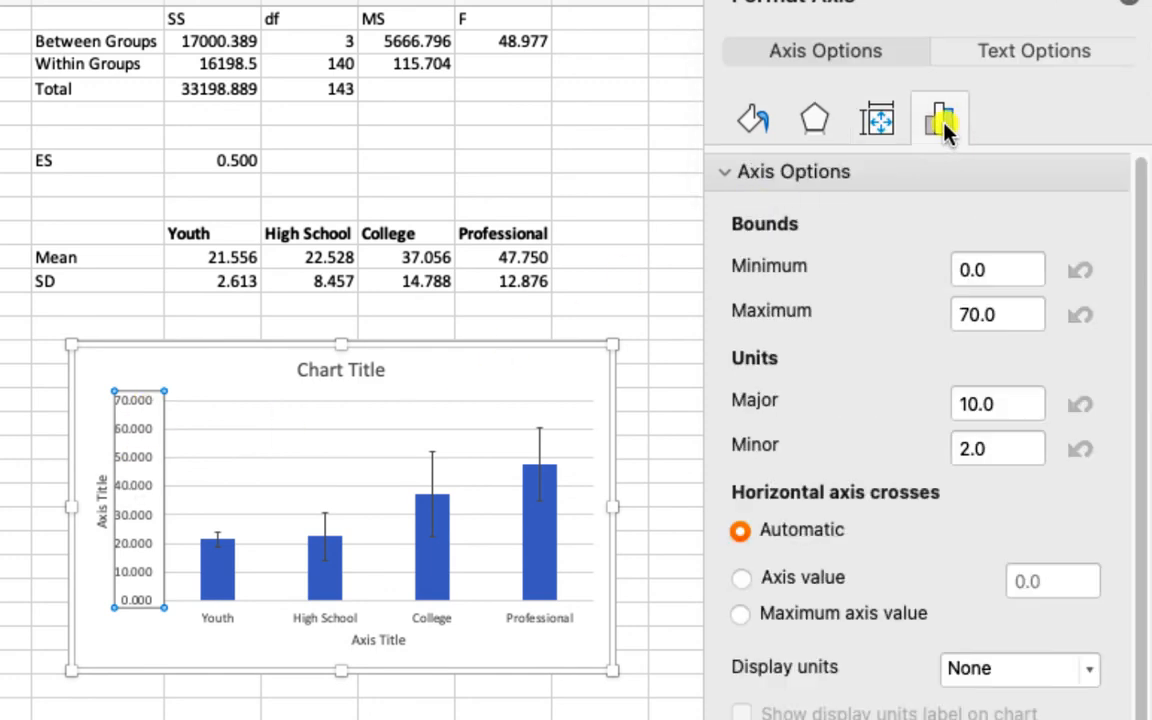
left_click(725, 172)
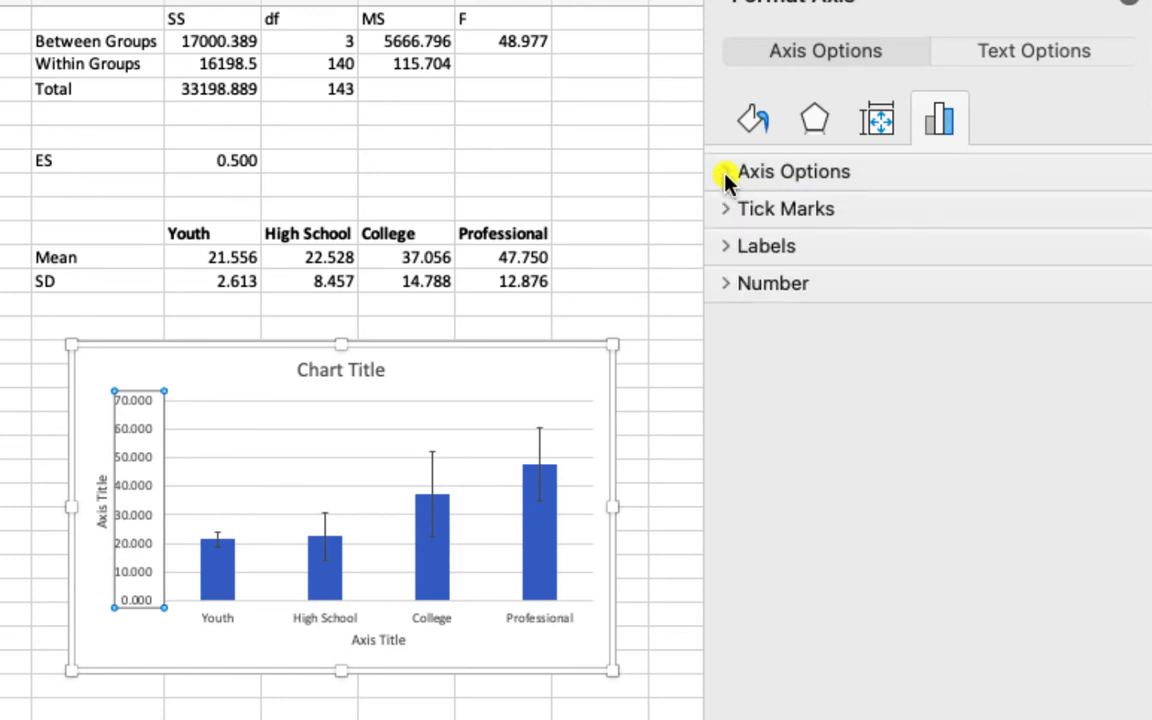
left_click(732, 289)
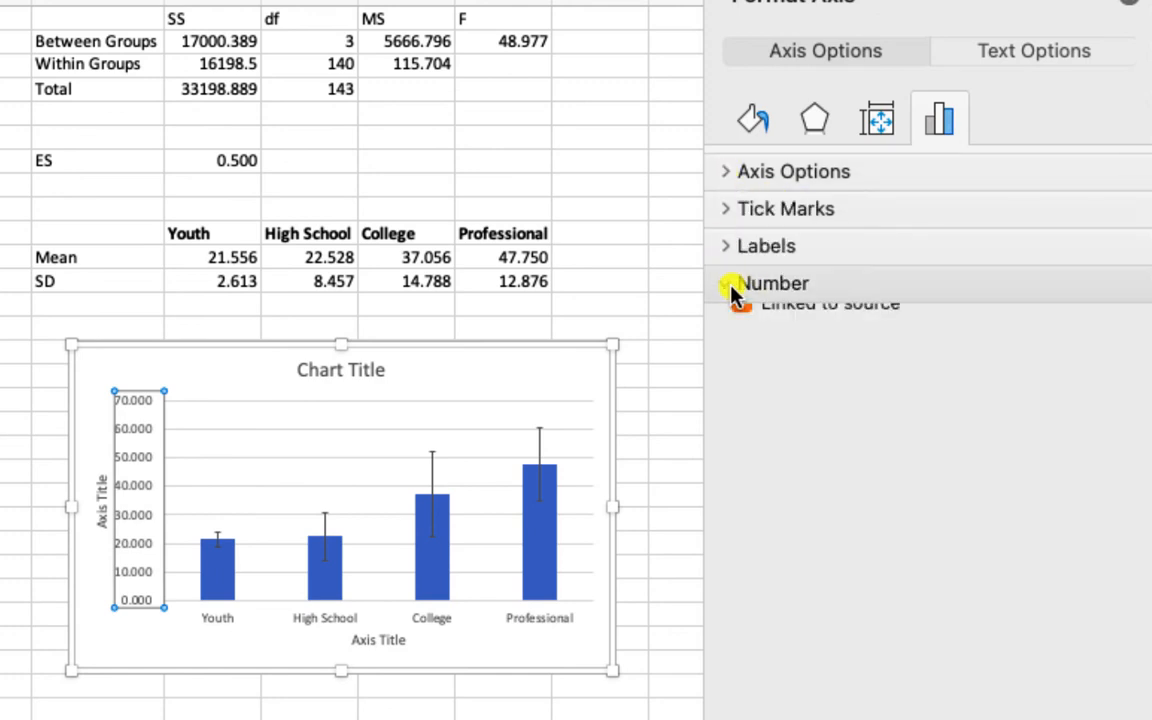
double_click(1036, 425)
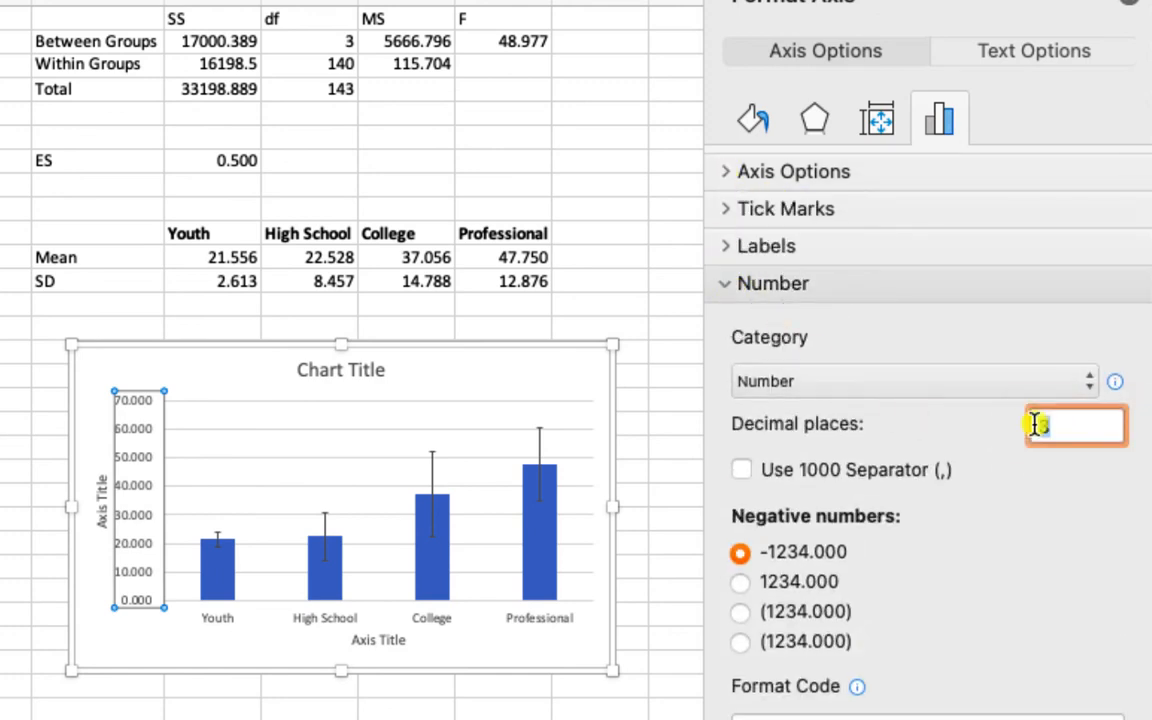
type("0")
key("Return")
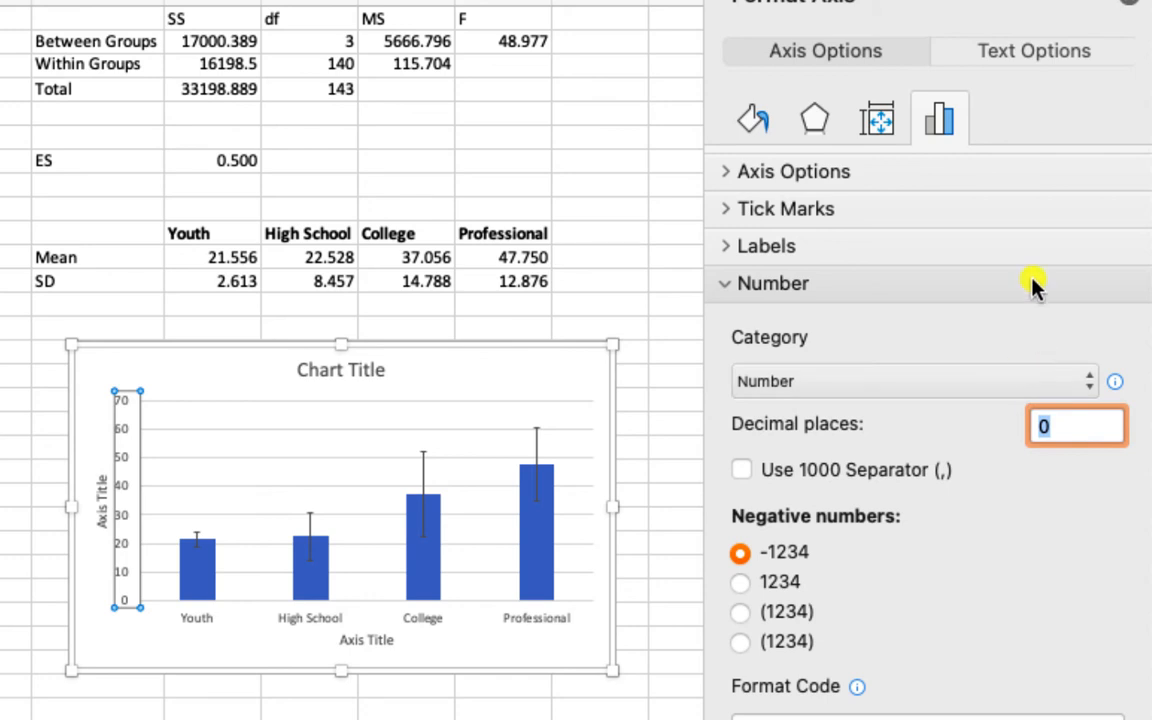
Give only the High School column a gold solid fill.
left_click(206, 589)
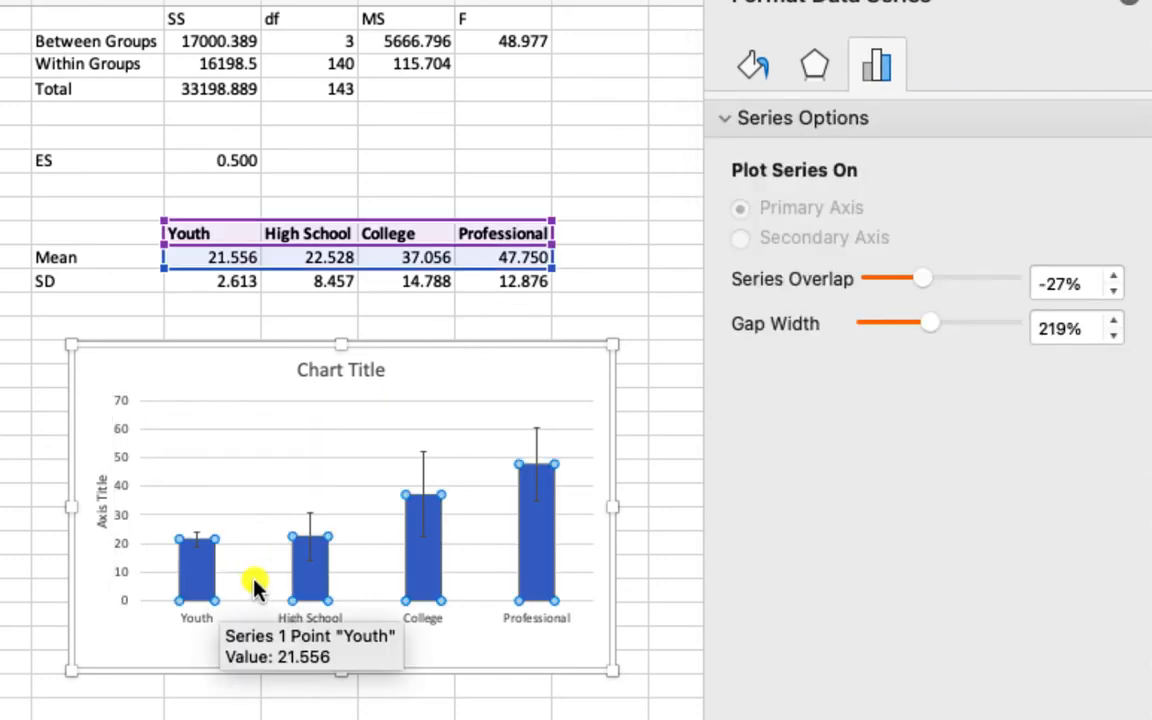
left_click(311, 586)
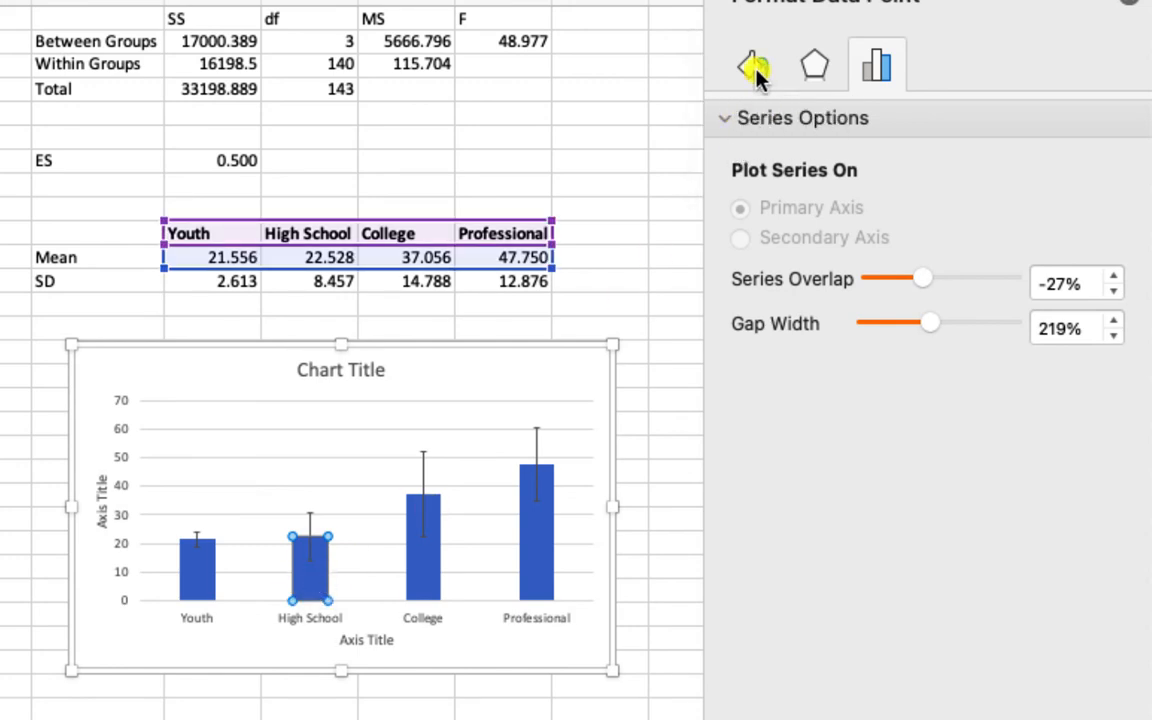
left_click(755, 70)
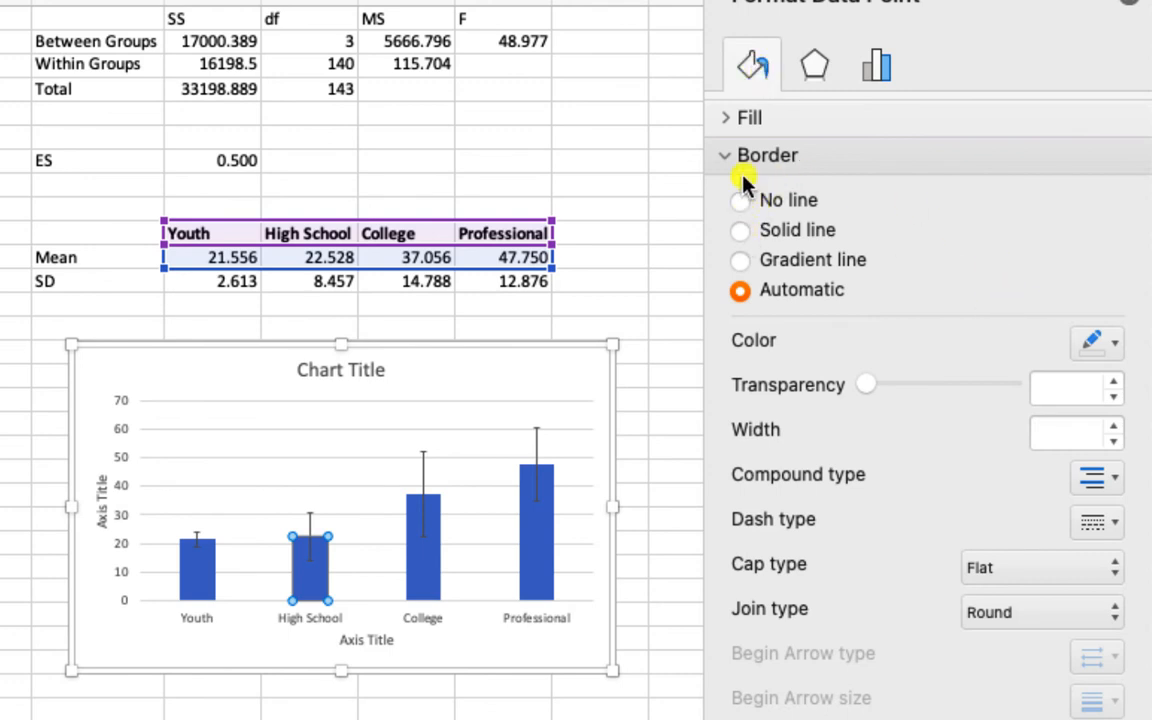
left_click(742, 117)
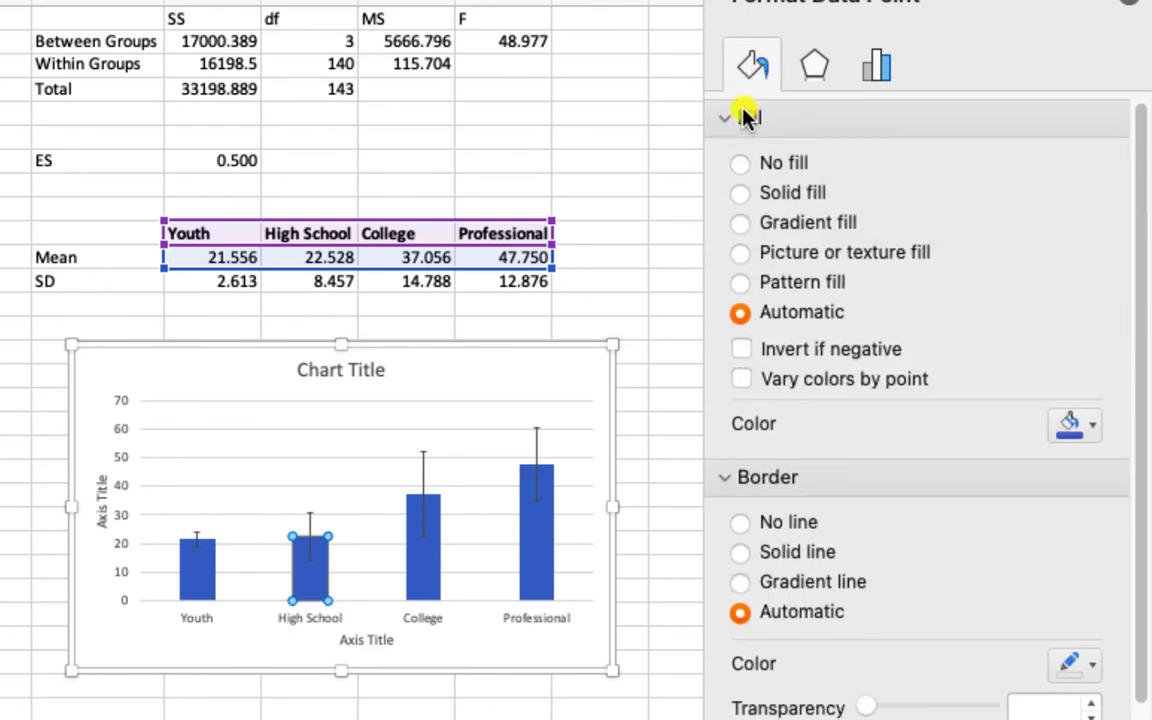
left_click(741, 193)
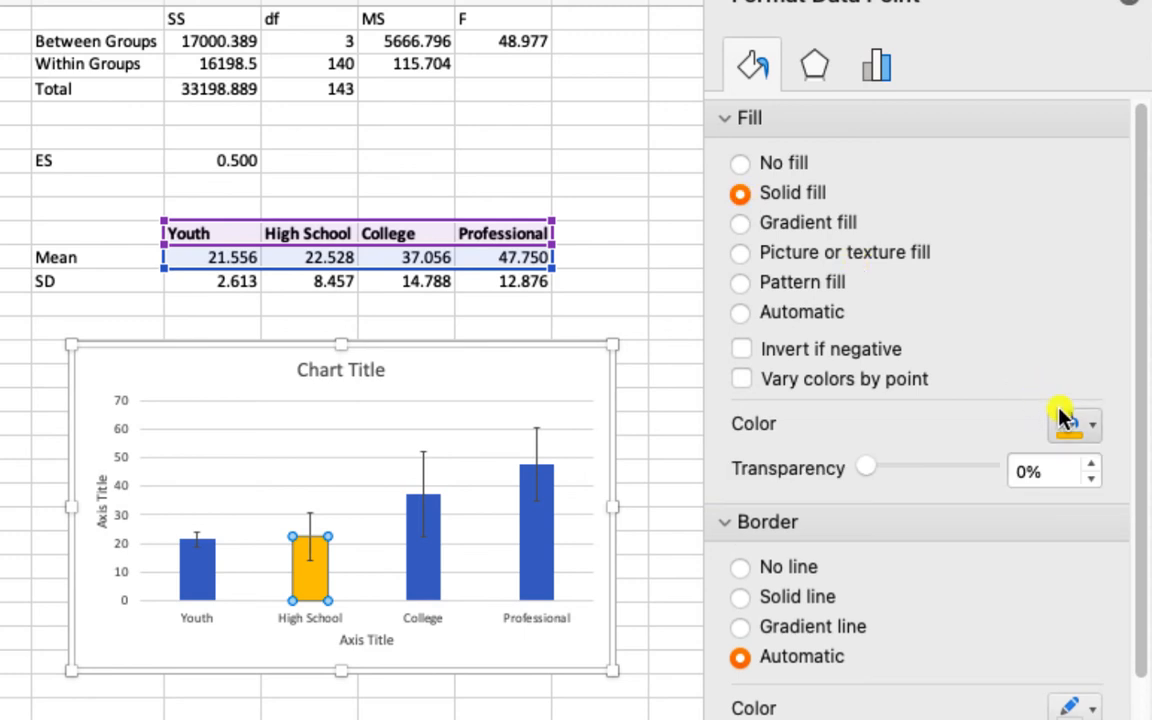
Give the College column a green solid fill.
left_click(430, 572)
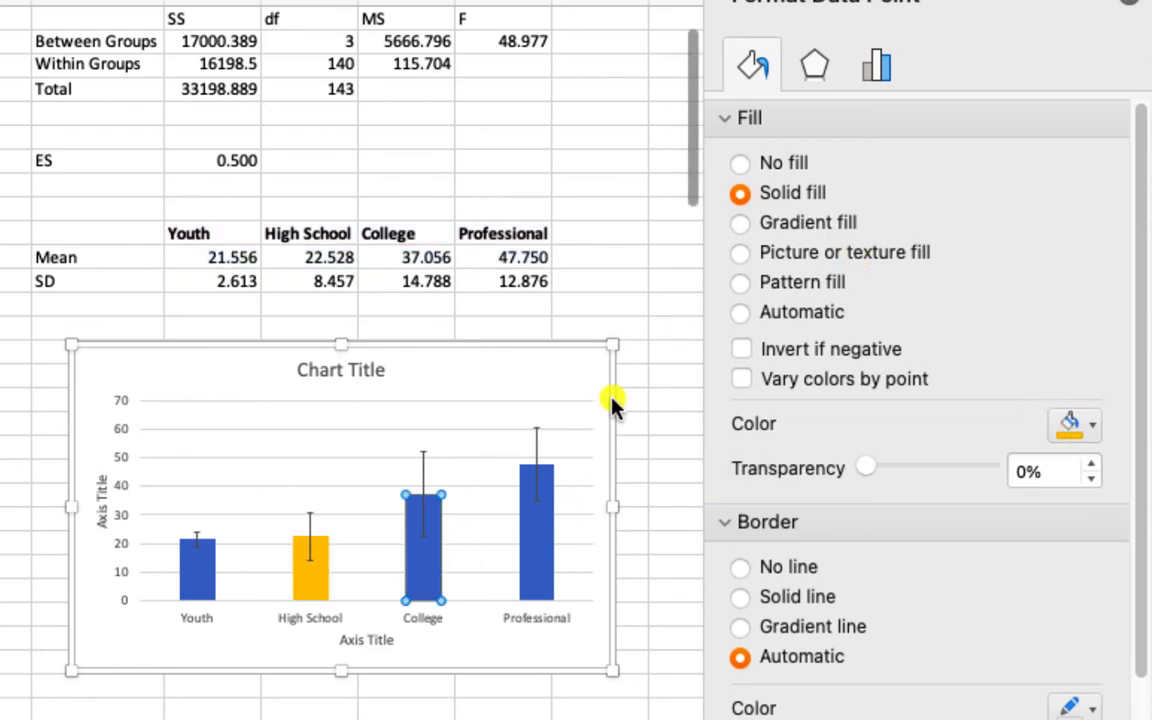
left_click(741, 193)
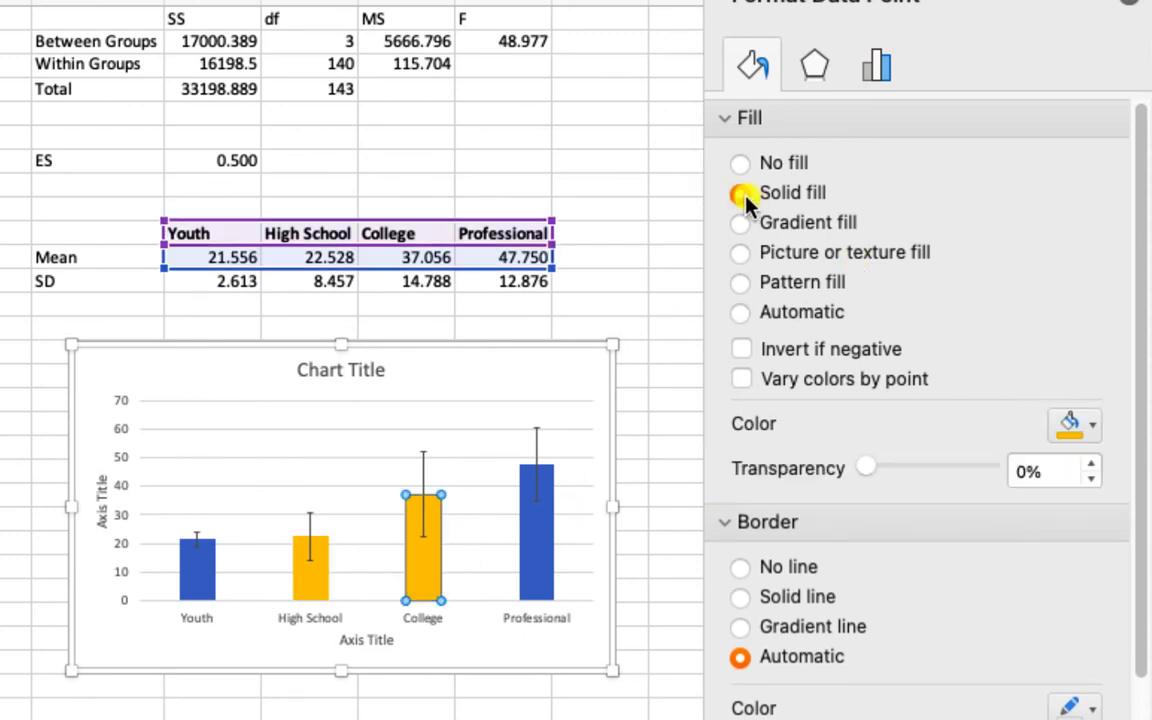
left_click(1090, 428)
left_click(1122, 505)
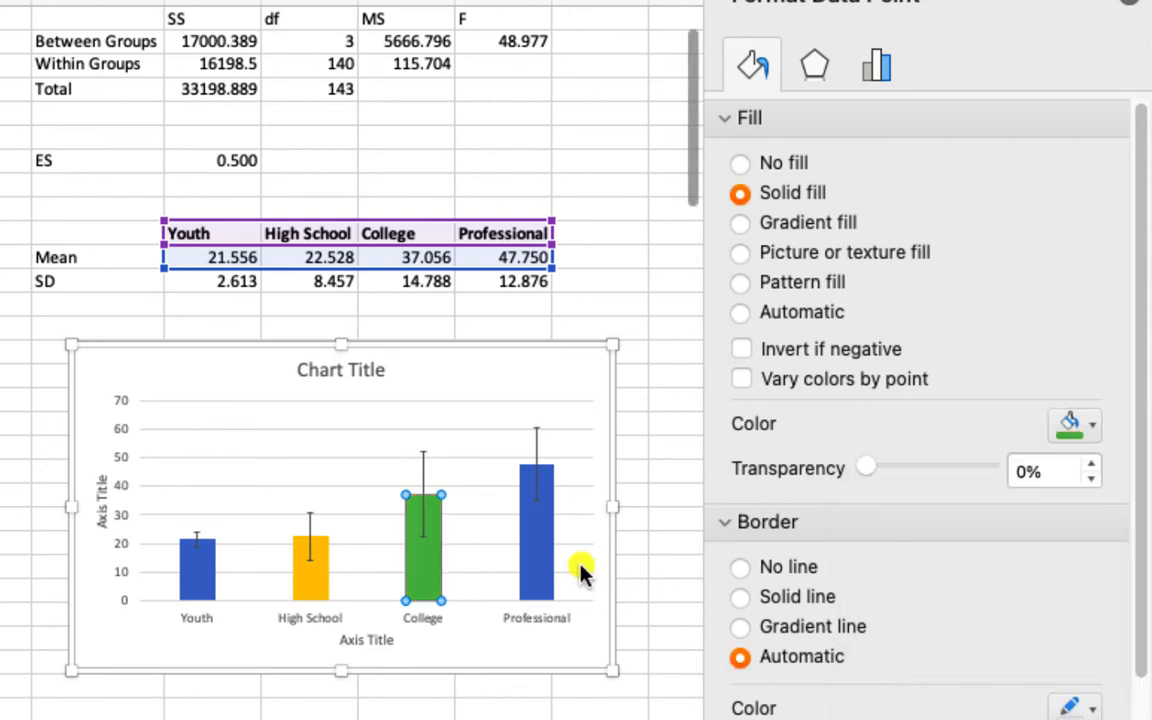
Give the Professional column an orange solid fill.
left_click(543, 478)
left_click(741, 193)
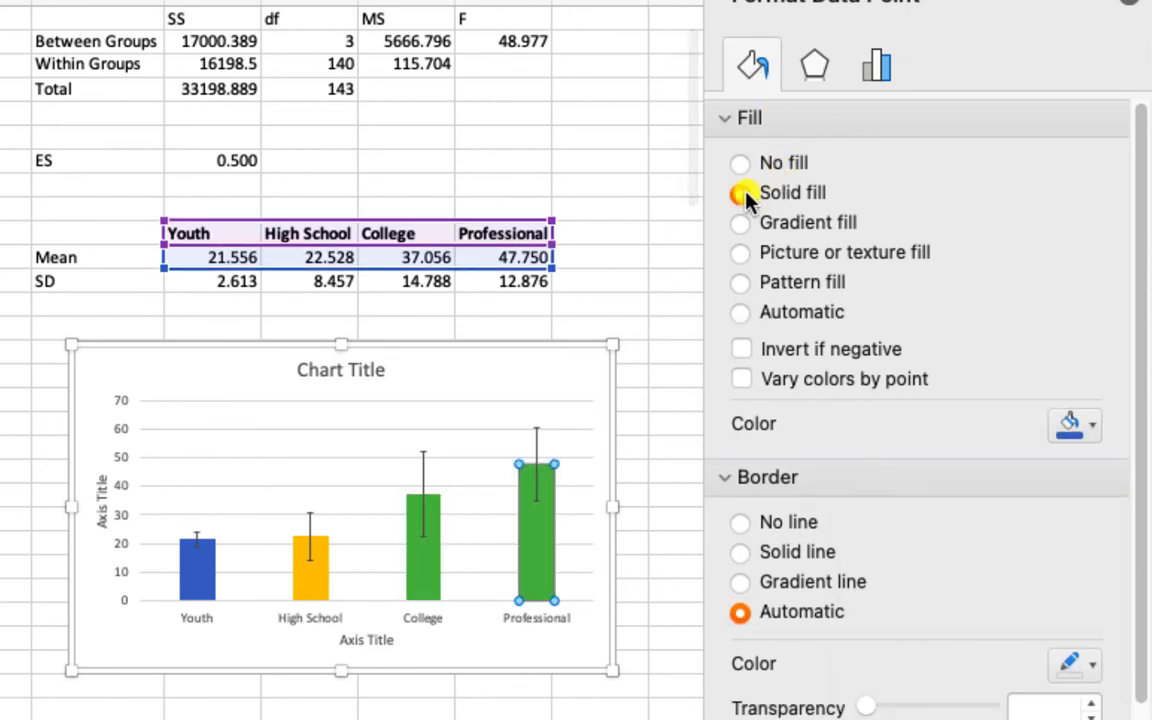
left_click(1073, 424)
left_click(1016, 507)
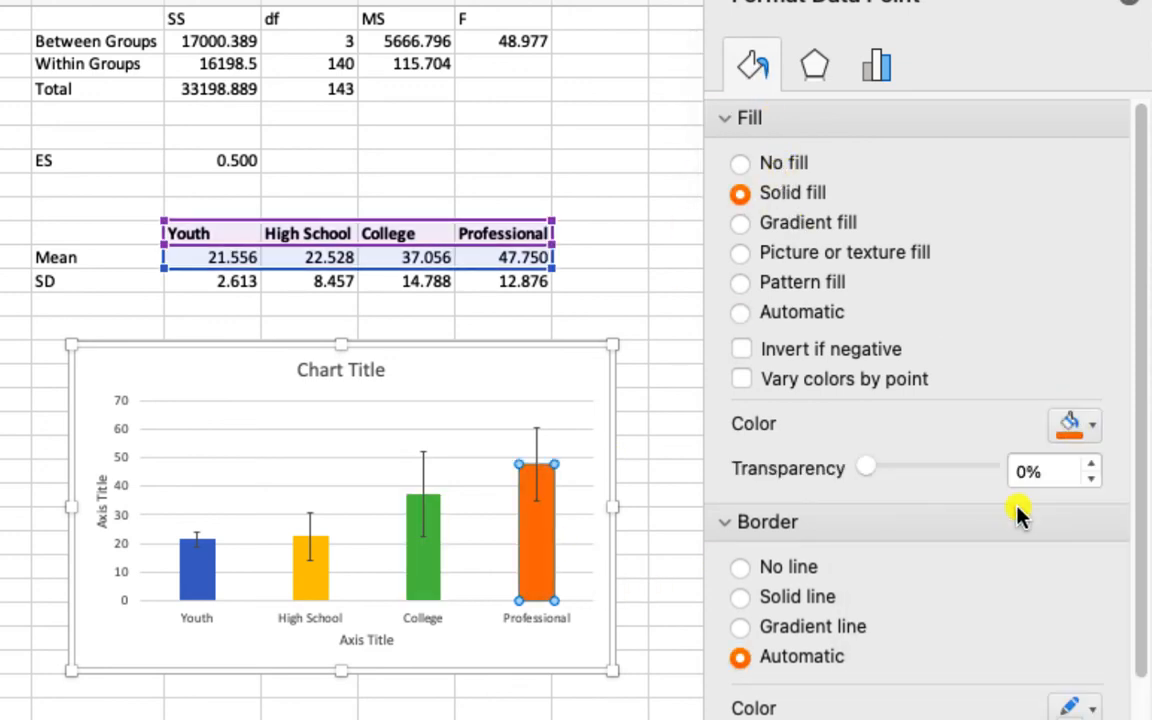
left_click(431, 640)
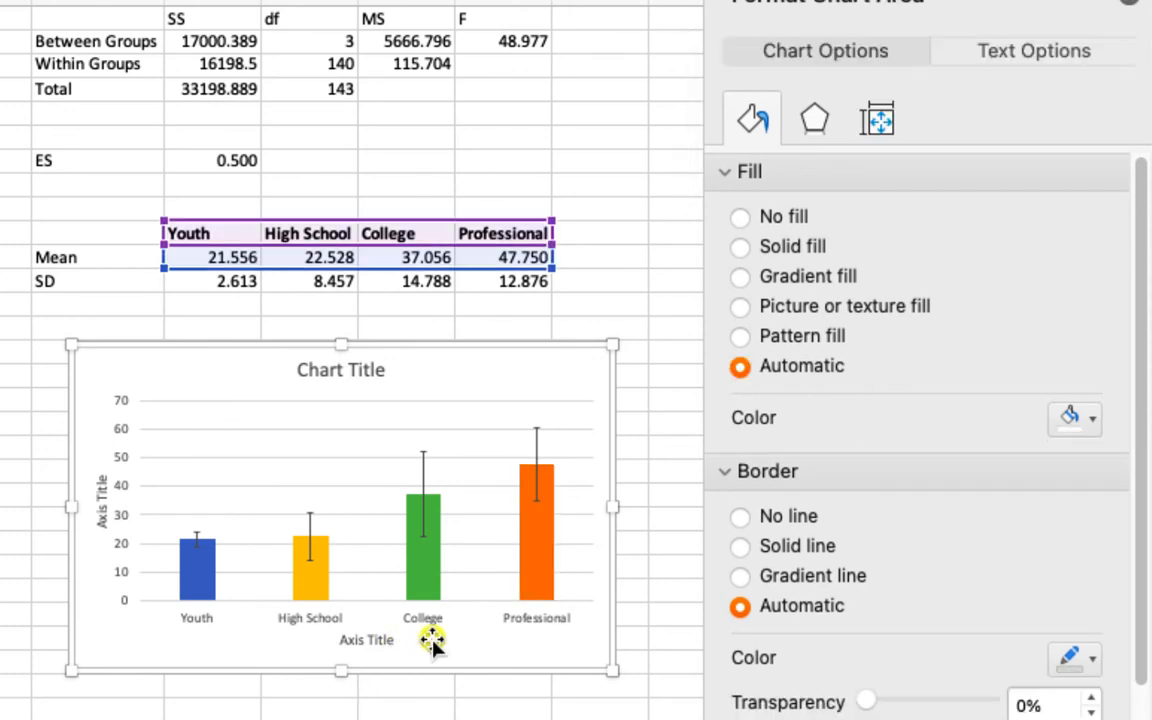